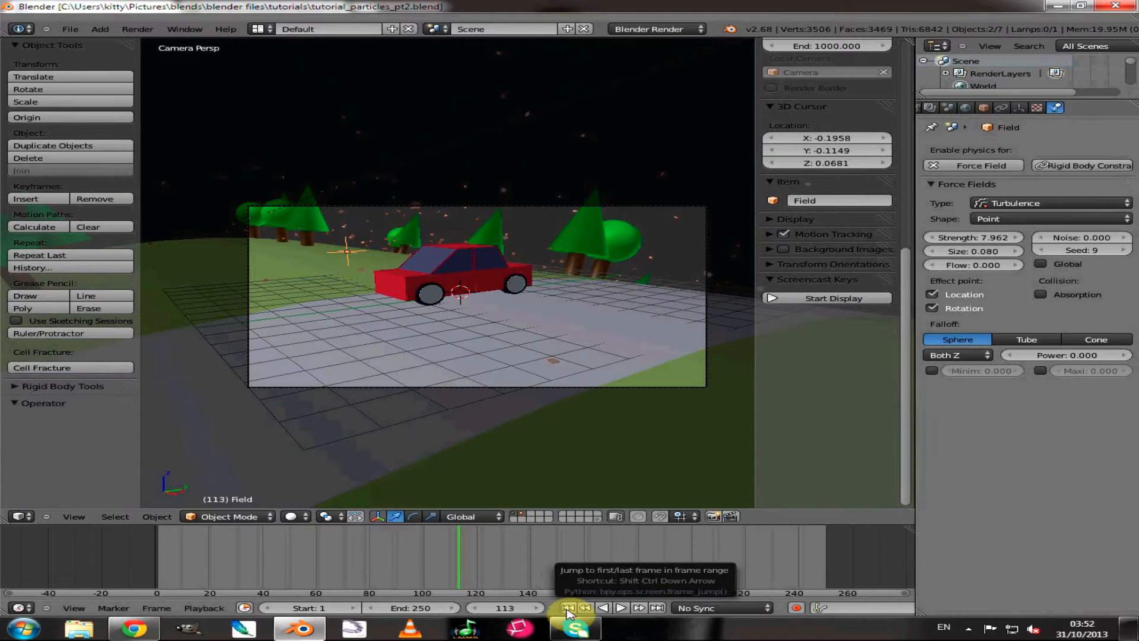
- Return the timeline to the first frame
click(567, 609)
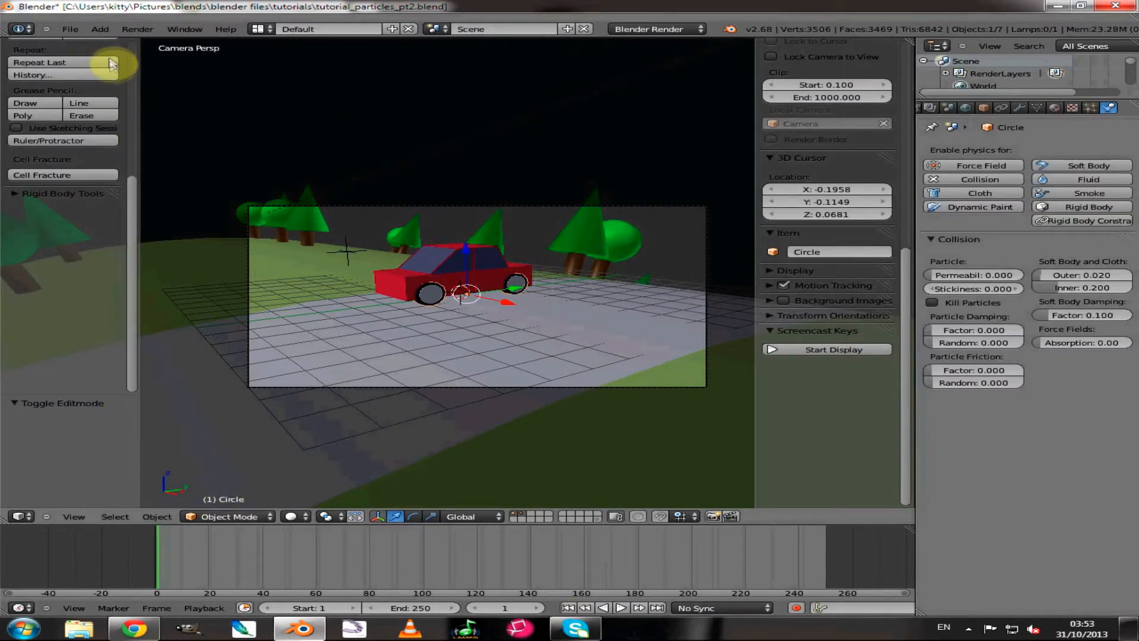
- Add a single-bone armature and move it about 4.73 units along X, away from the car
click(100, 30)
mouse_move(144, 108)
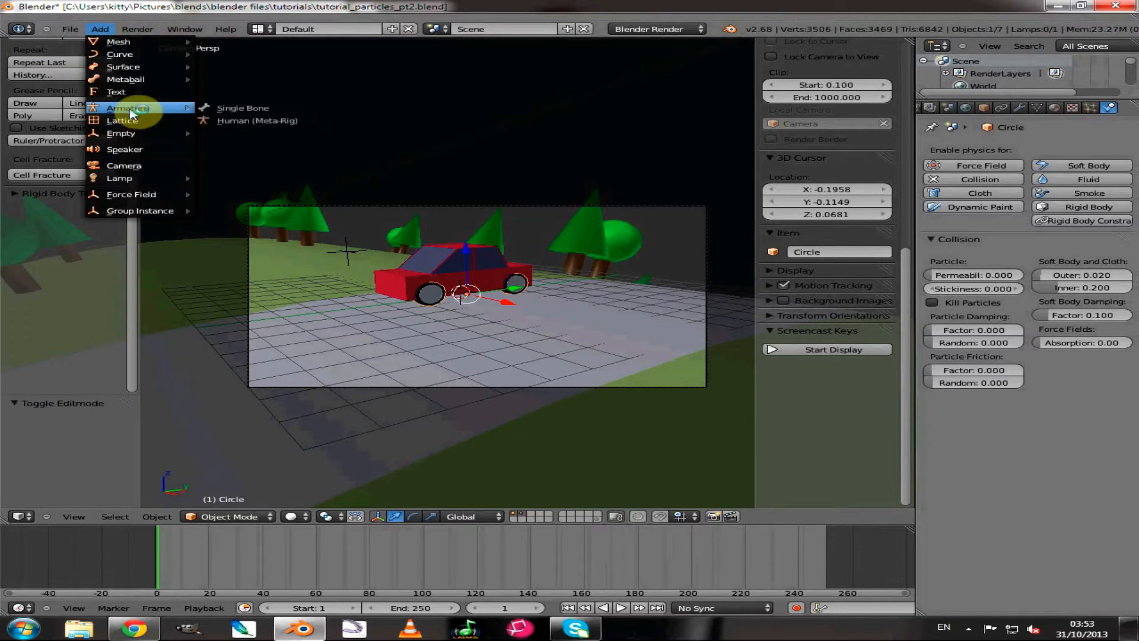
click(229, 108)
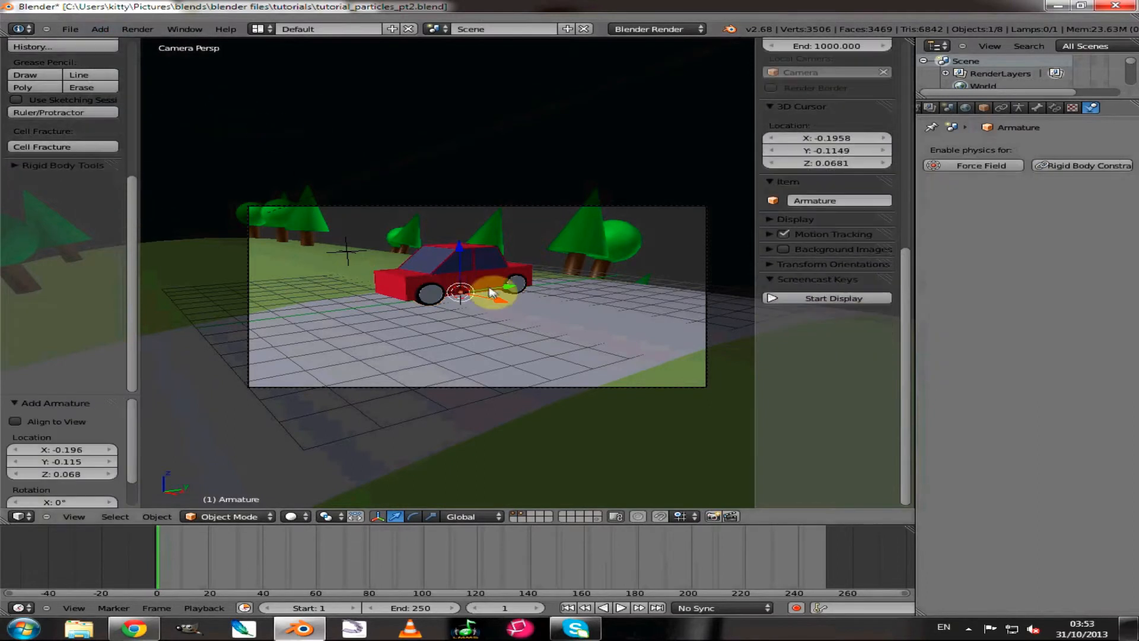
drag(491, 300, 590, 326)
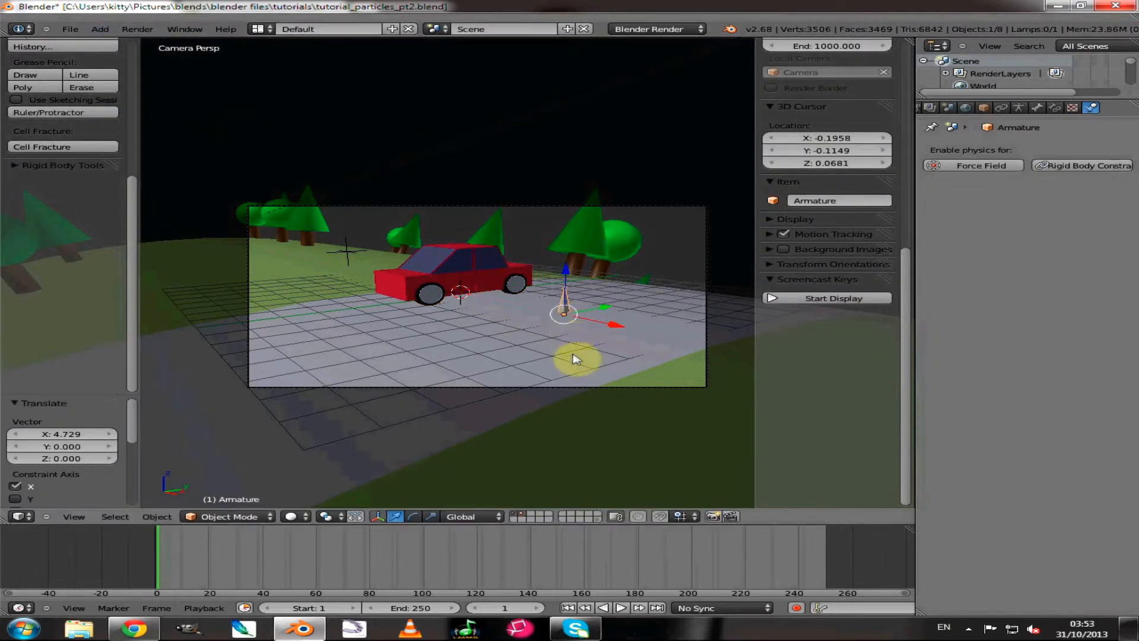
middle_drag(576, 359, 553, 358)
scroll(555, 353, up, 8)
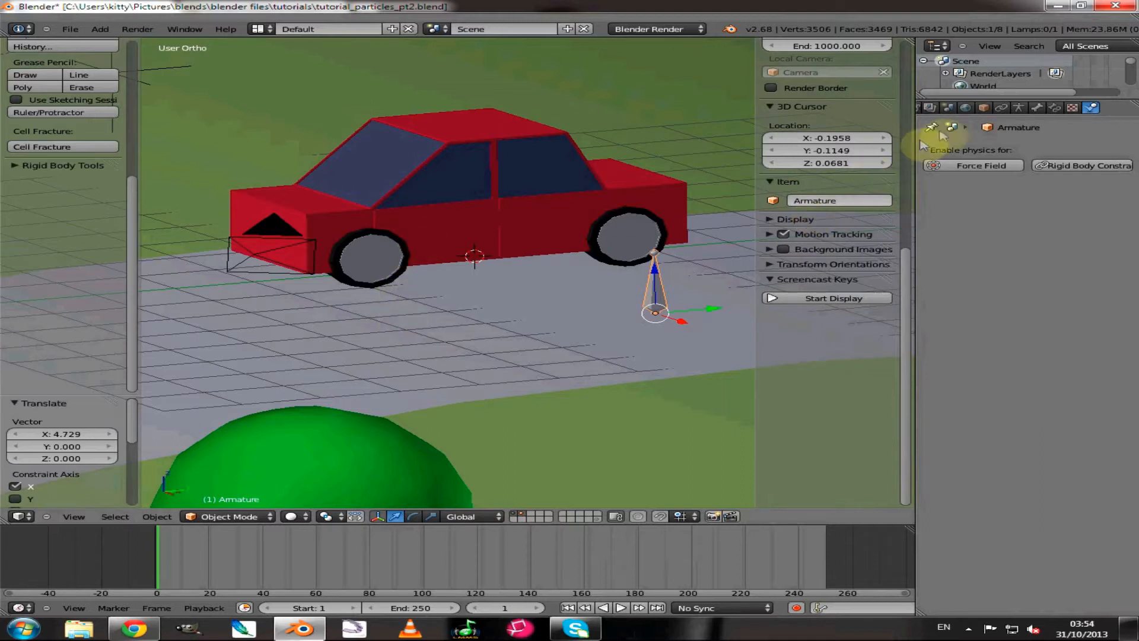
- Review the object constraints available for the car body and delete the single-bone armature
click(1001, 108)
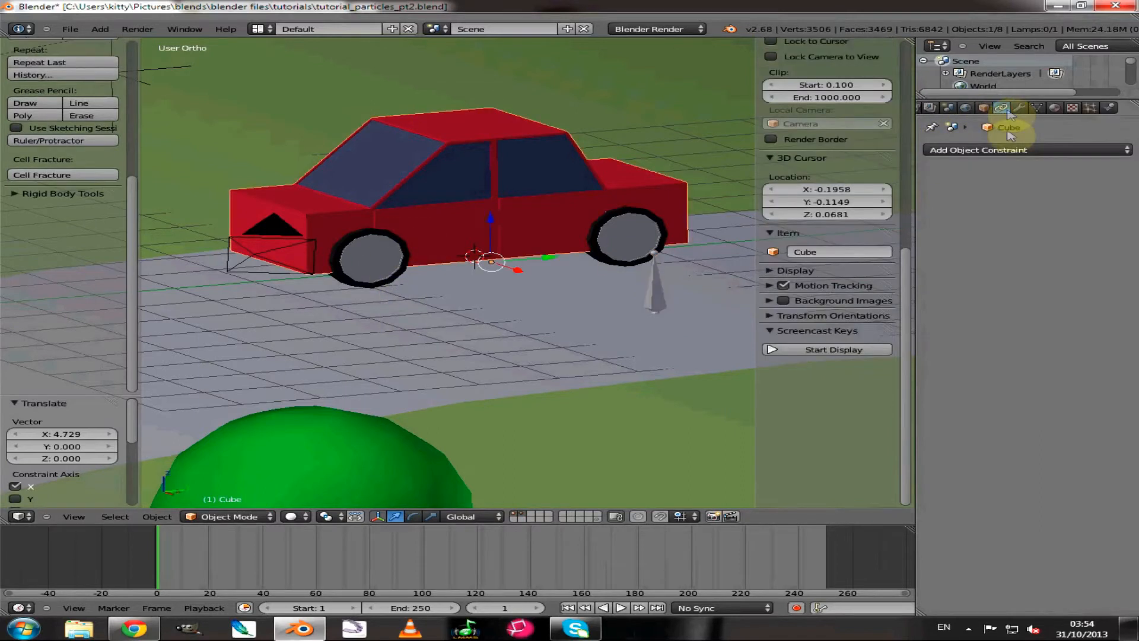
click(1003, 150)
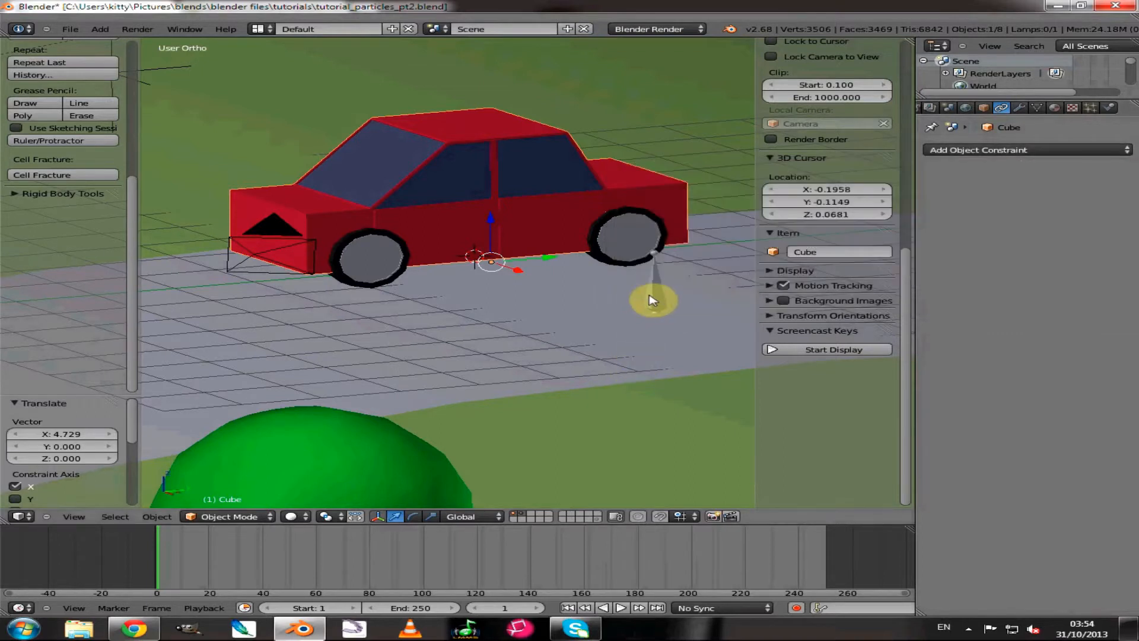
key(x)
click(657, 299)
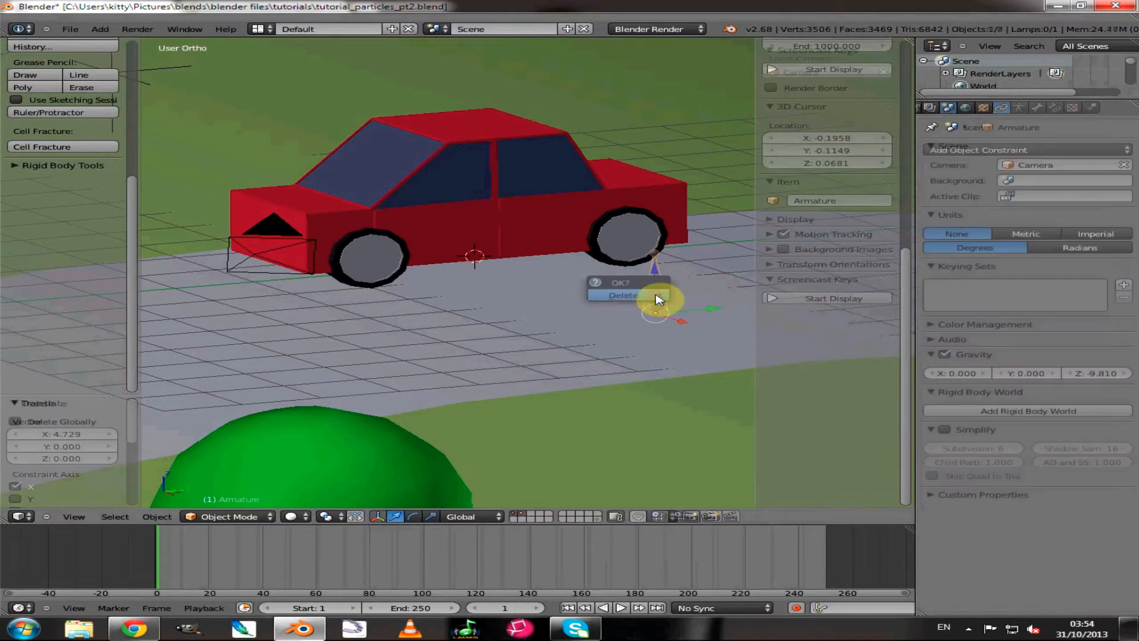
- Hide the side panels around the 3D view and examine the car, camera and tree-lined road from near and far
key(n)
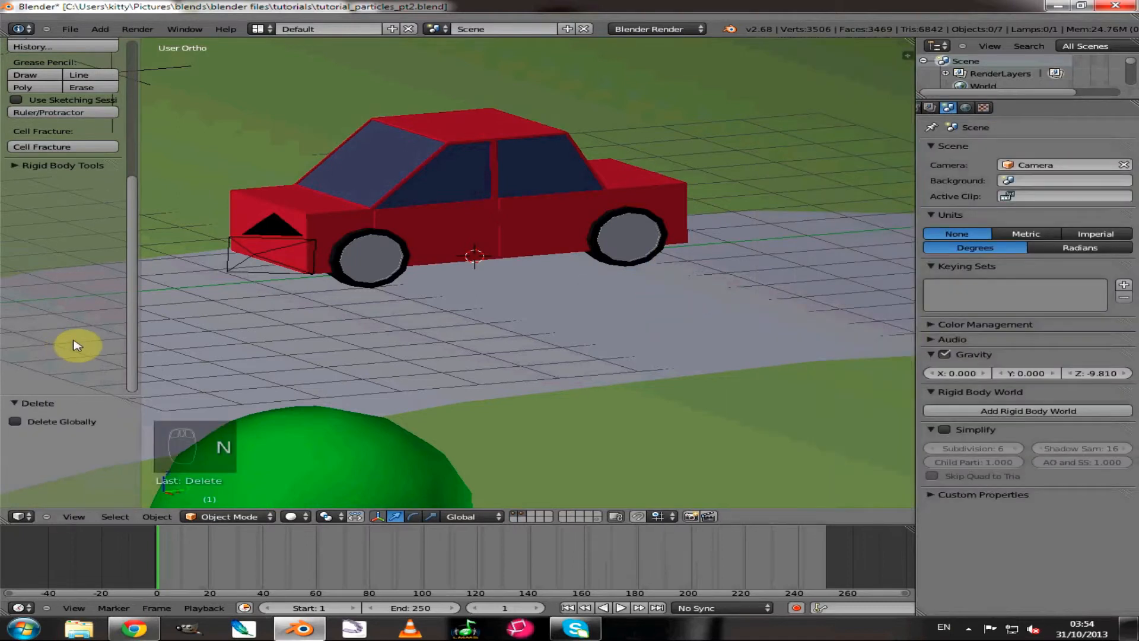
key(t)
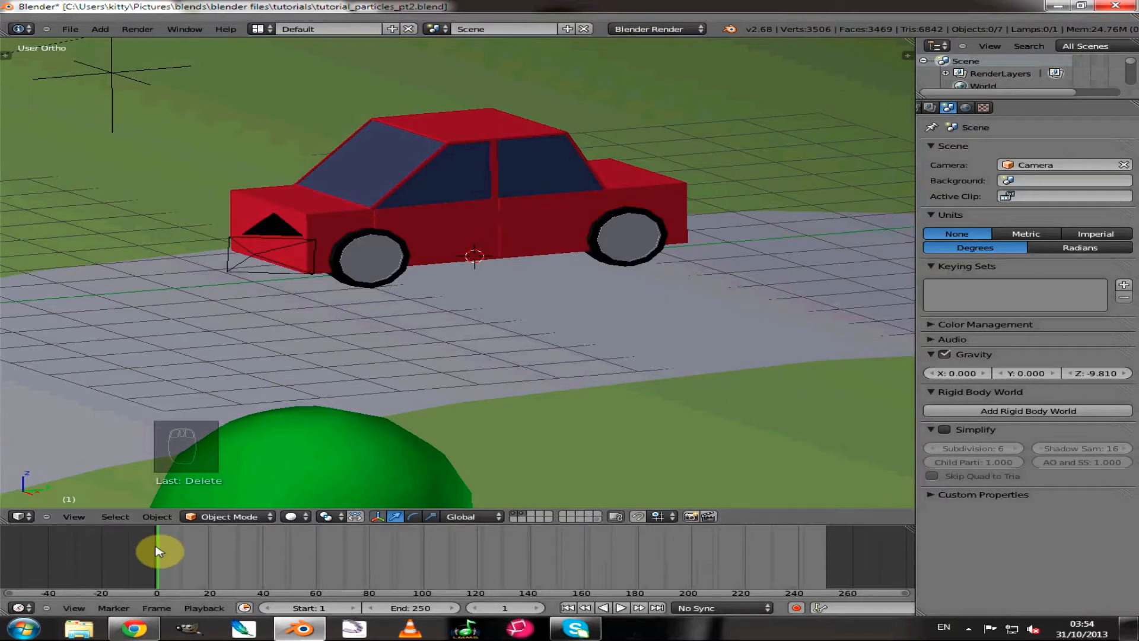
scroll(528, 308, down, 10)
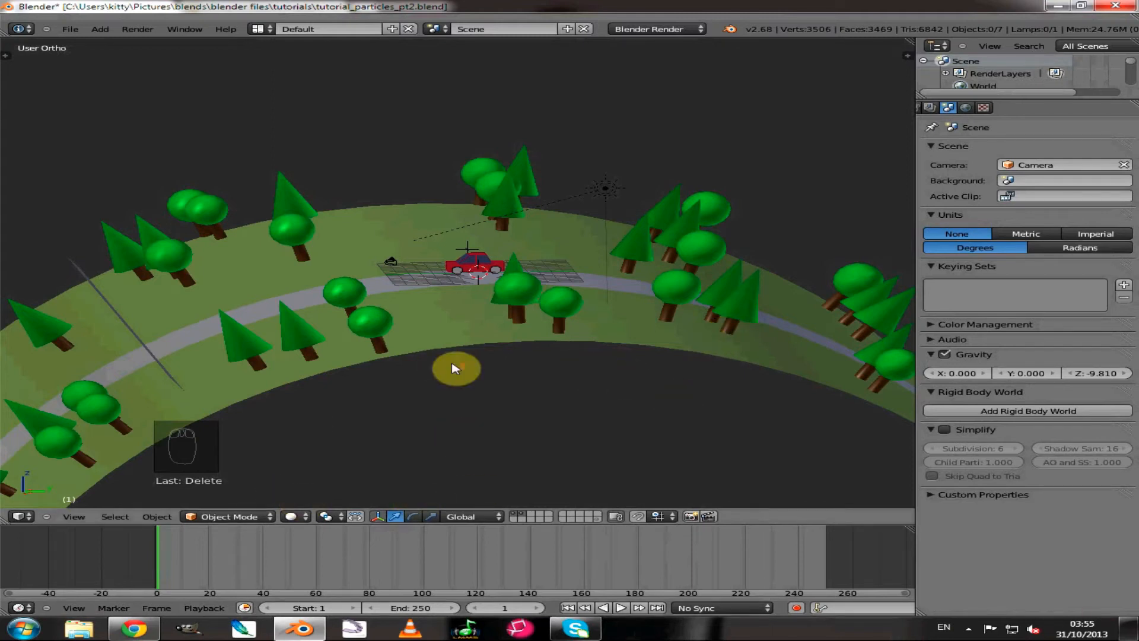
scroll(455, 369, up, 9)
scroll(456, 368, up, 2)
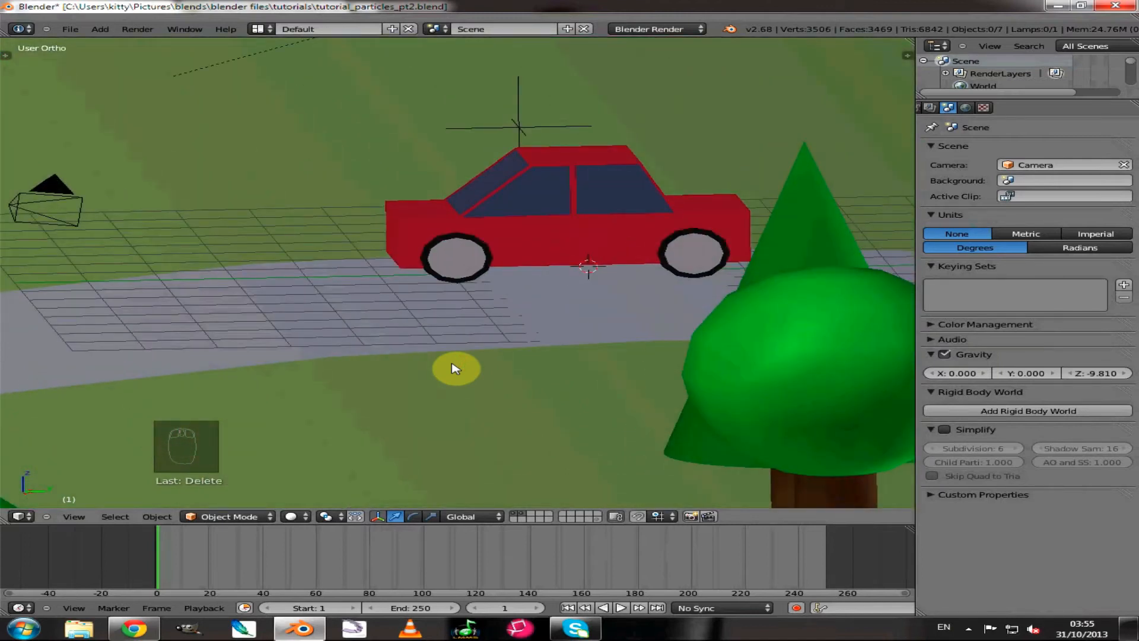
scroll(465, 375, down, 6)
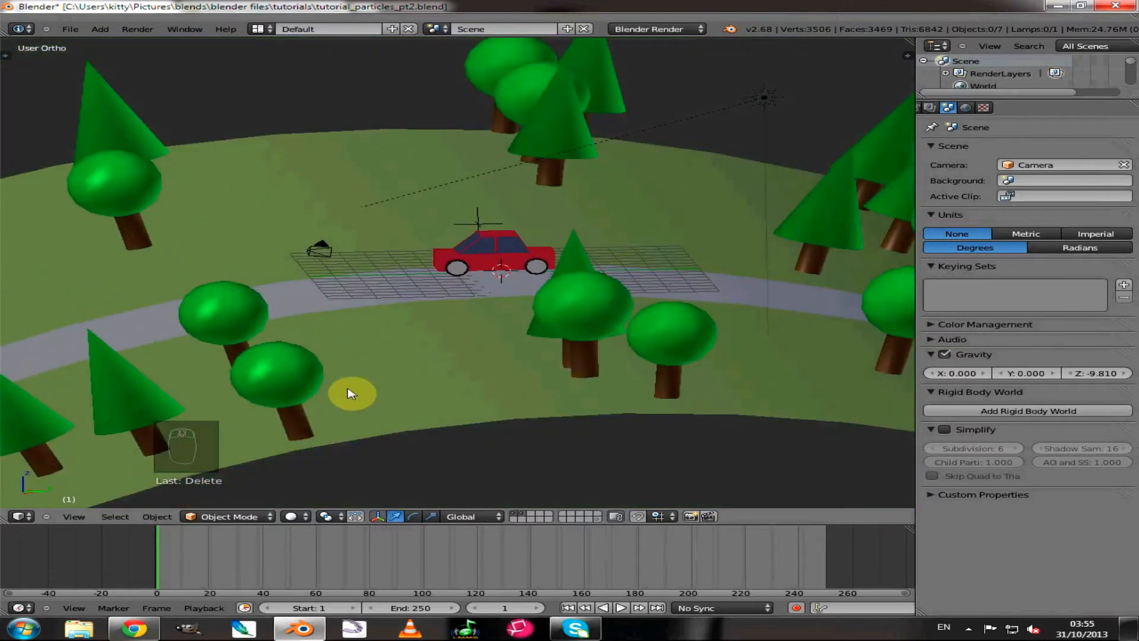
scroll(475, 323, up, 4)
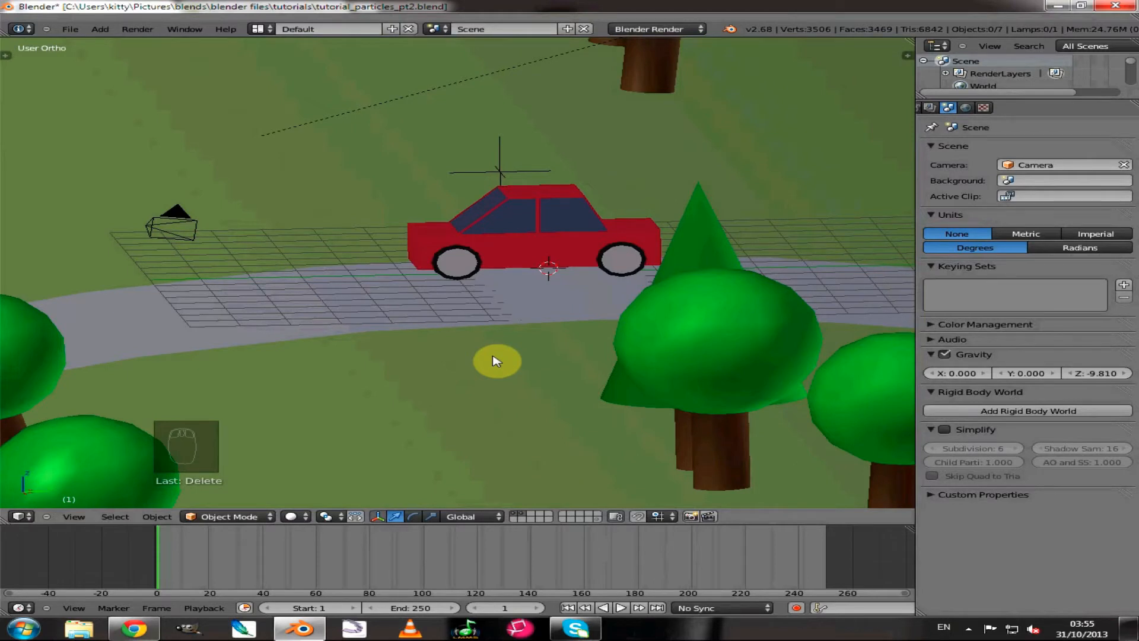
- Insert a Rotation keyframe on the road cylinder at frame 1
key(t)
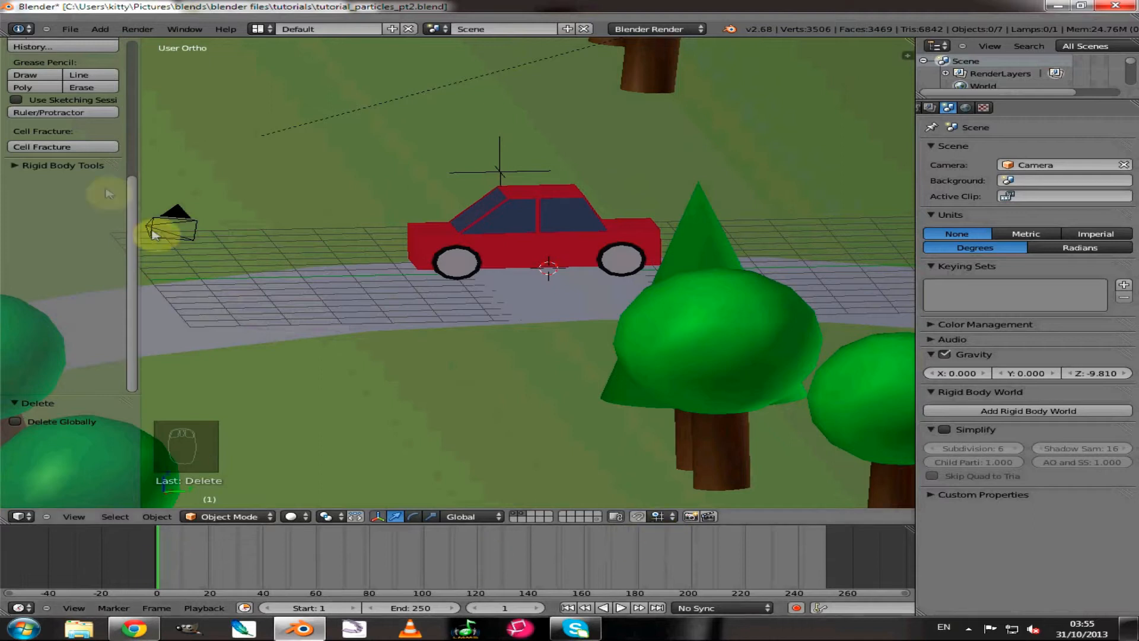
scroll(89, 184, up, 7)
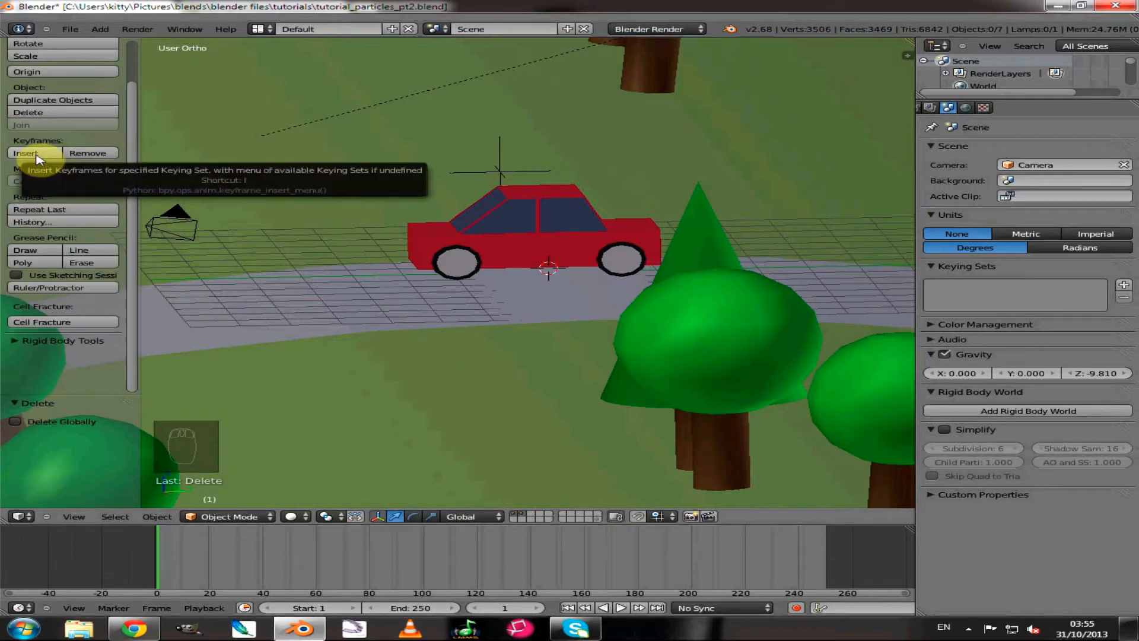
click(27, 181)
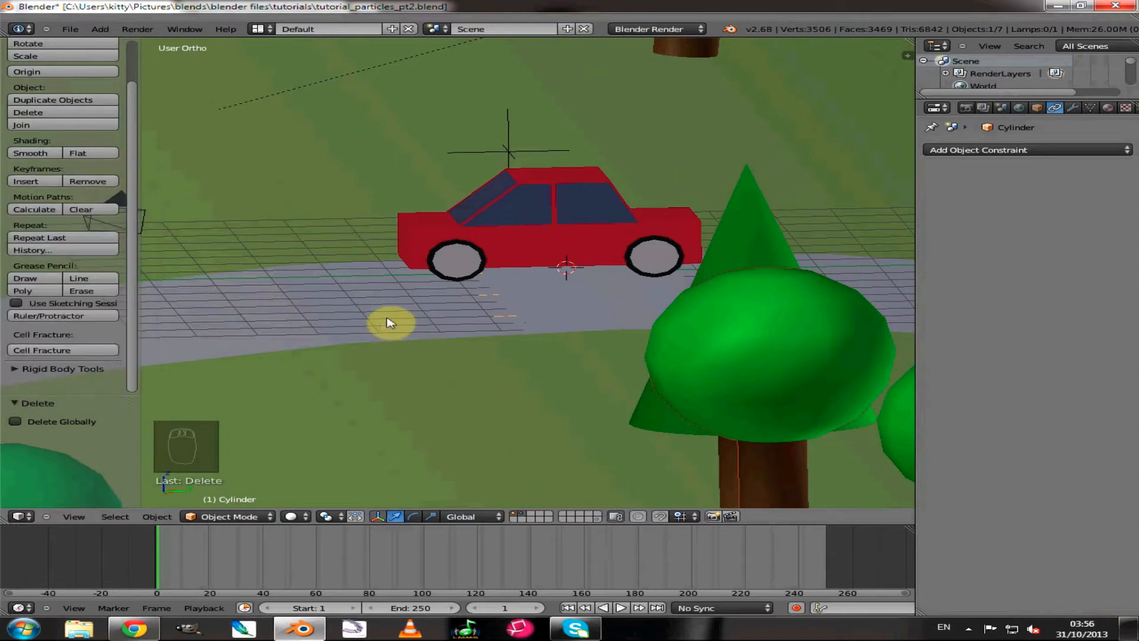
scroll(386, 323, down, 3)
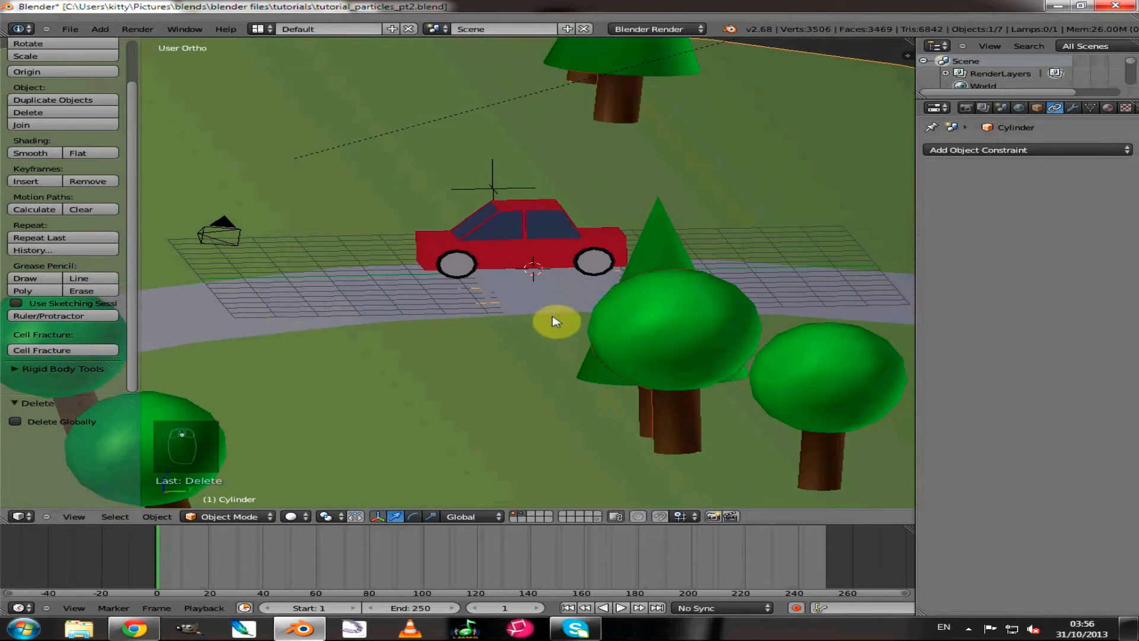
scroll(554, 321, up, 2)
click(26, 181)
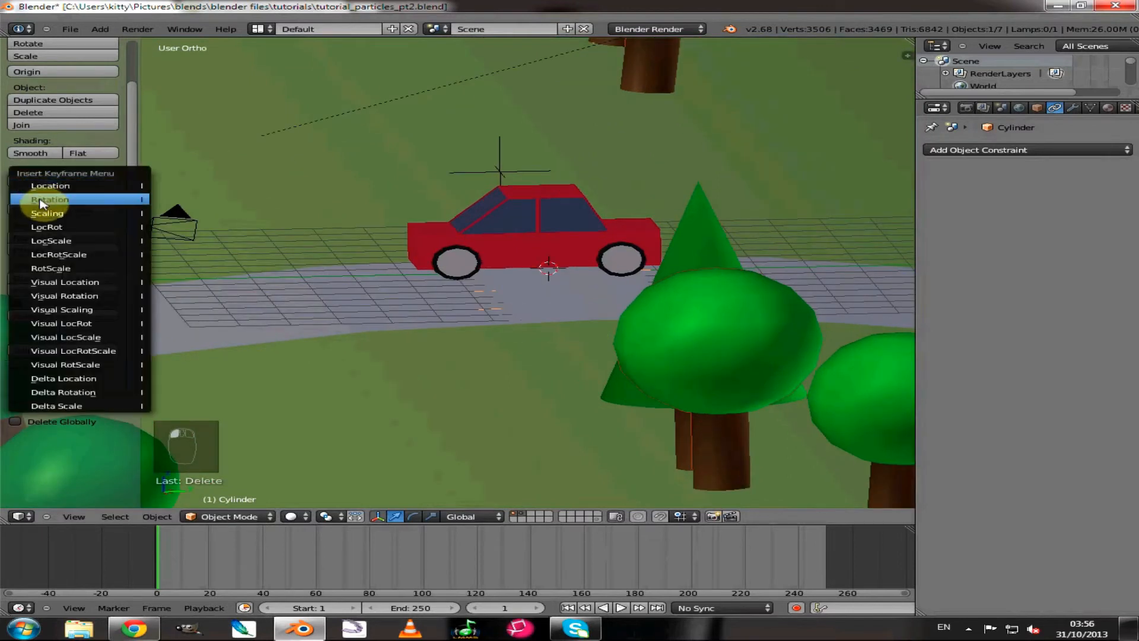
click(41, 201)
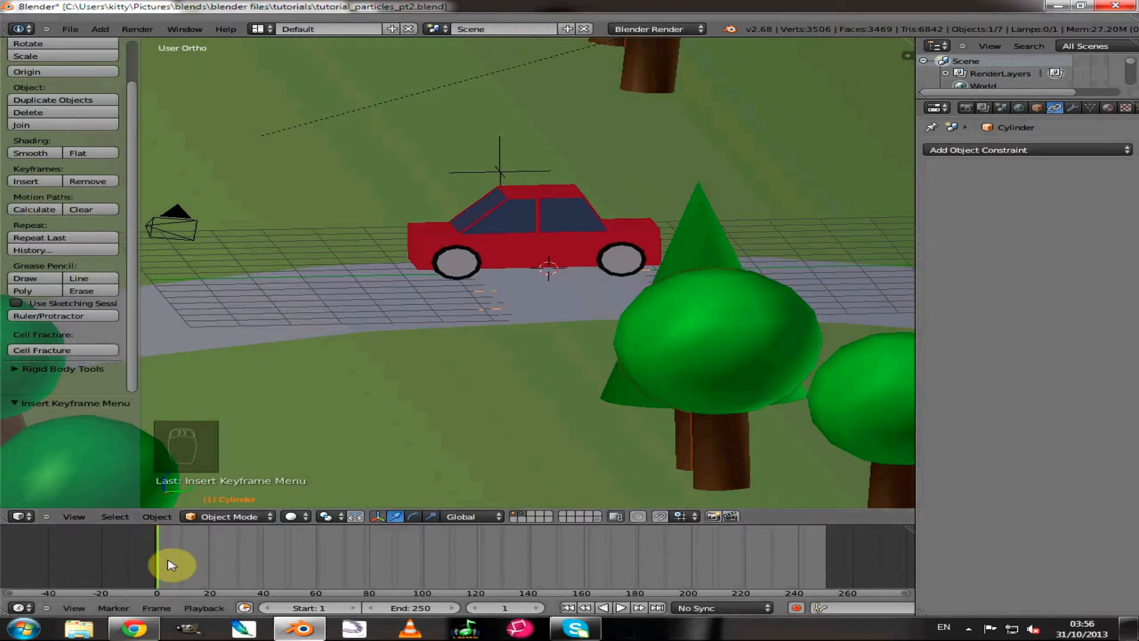
- Move the timeline to frame 250 and show only the first scene layer to hide the particles
drag(178, 564, 190, 564)
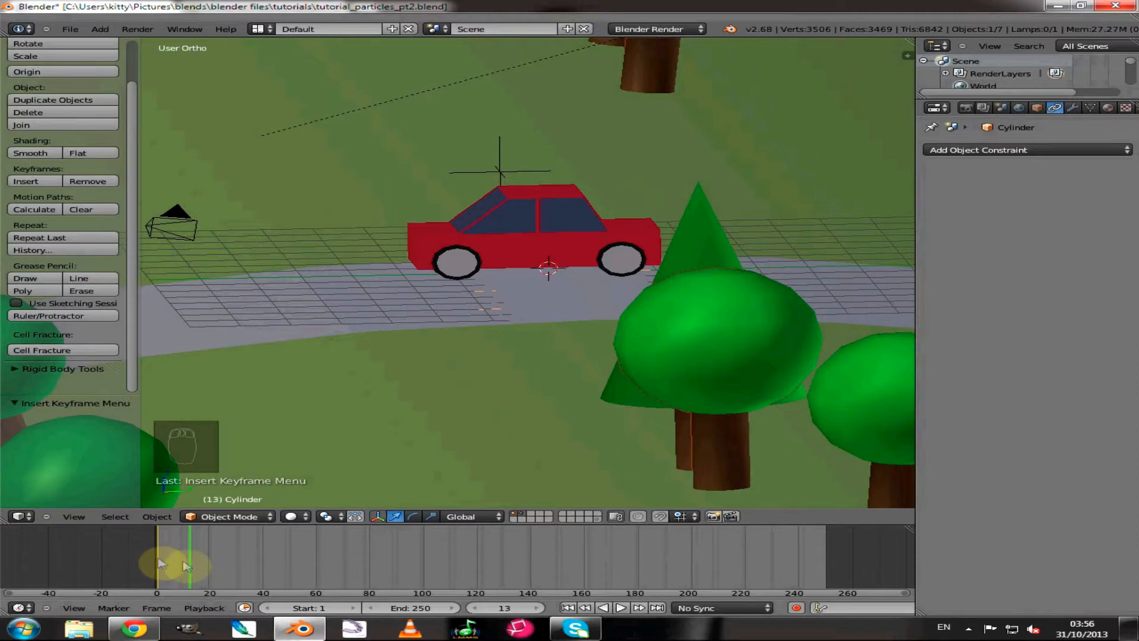
click(567, 608)
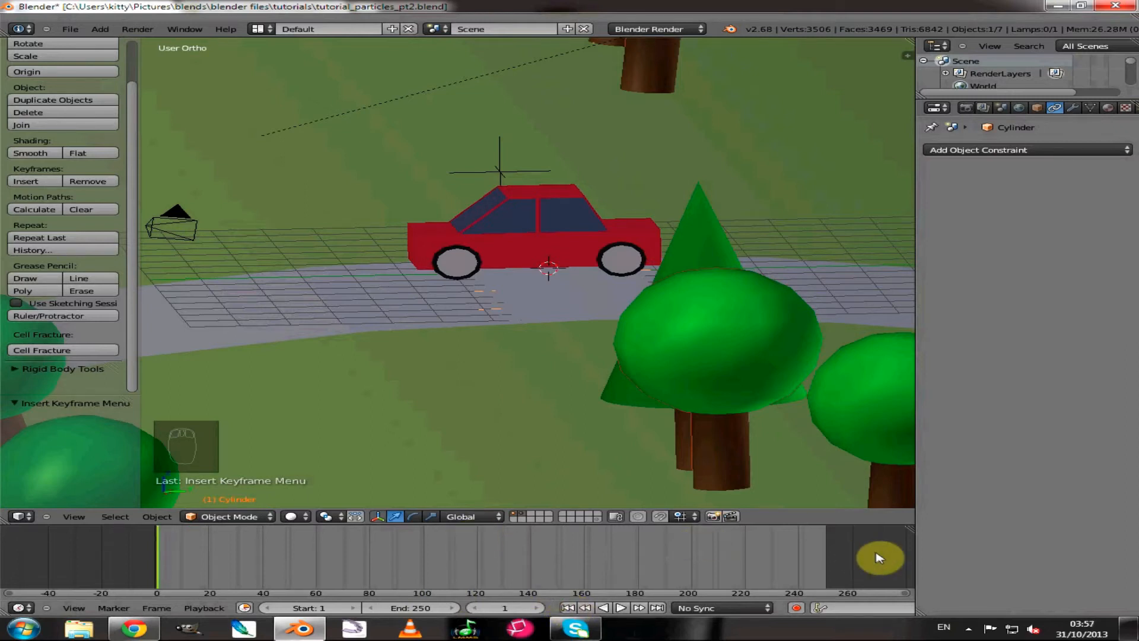
key(Home)
click(858, 562)
scroll(581, 396, down, 10)
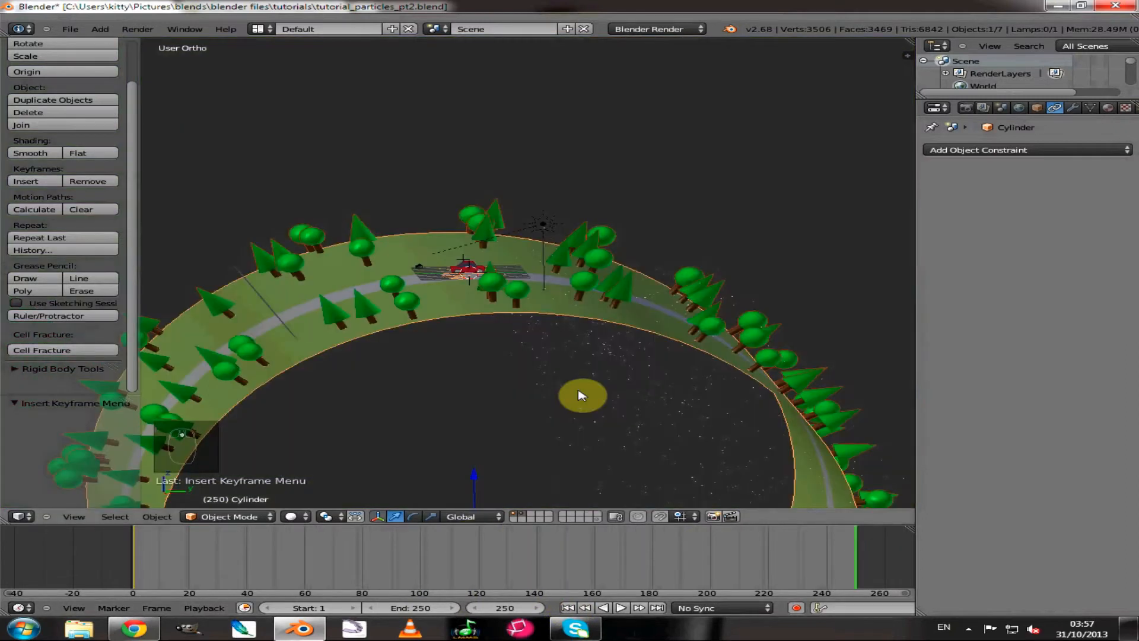
scroll(580, 396, up, 2)
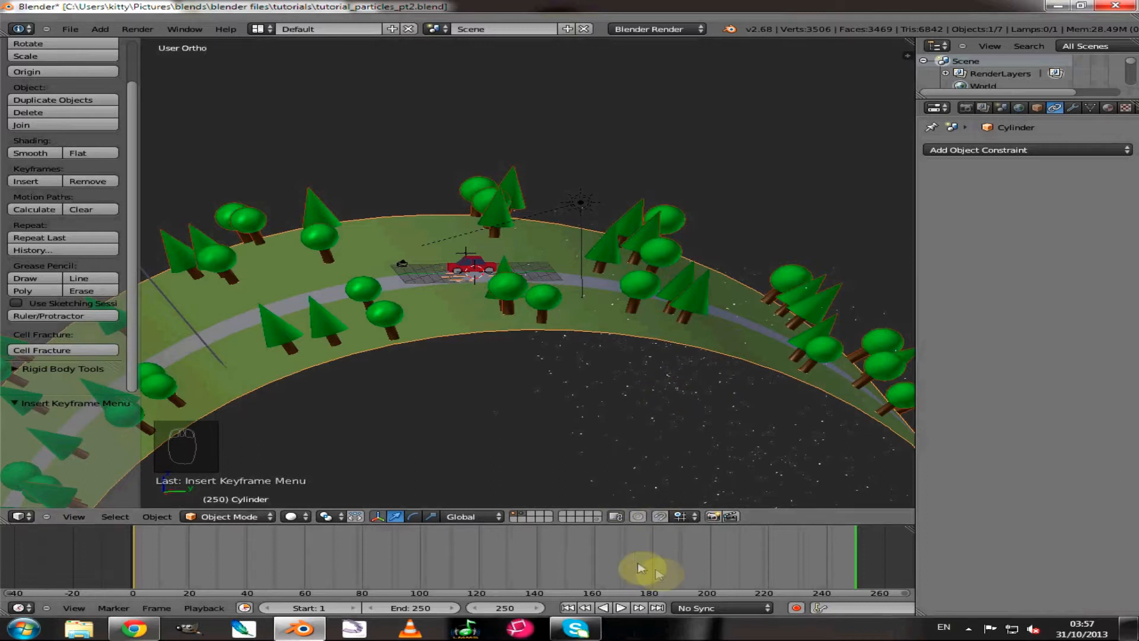
click(513, 516)
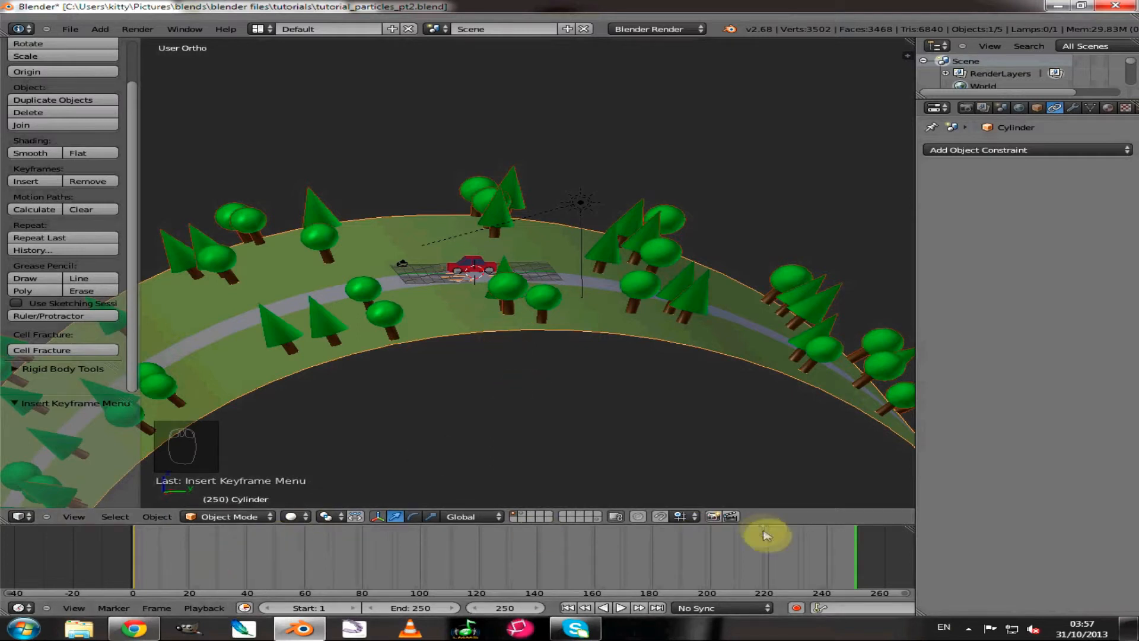
- Rotate the road cylinder 360 degrees around the X axis in right orthographic view and insert a Rotation keyframe at frame 250
scroll(555, 347, down, 5)
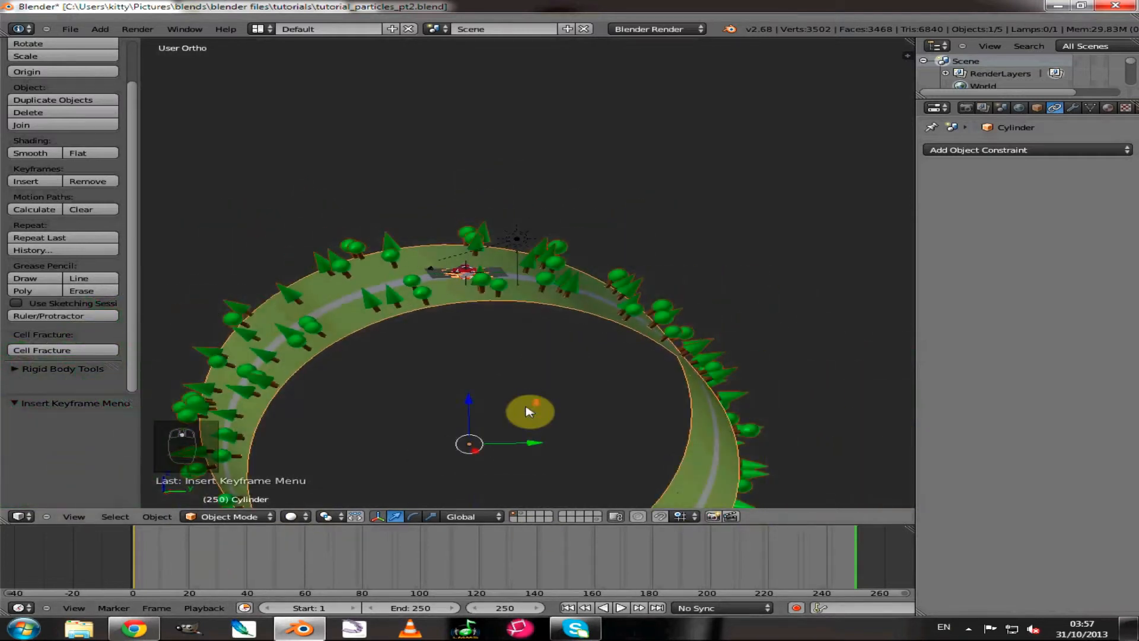
scroll(527, 410, down, 2)
middle_drag(523, 405, 515, 391)
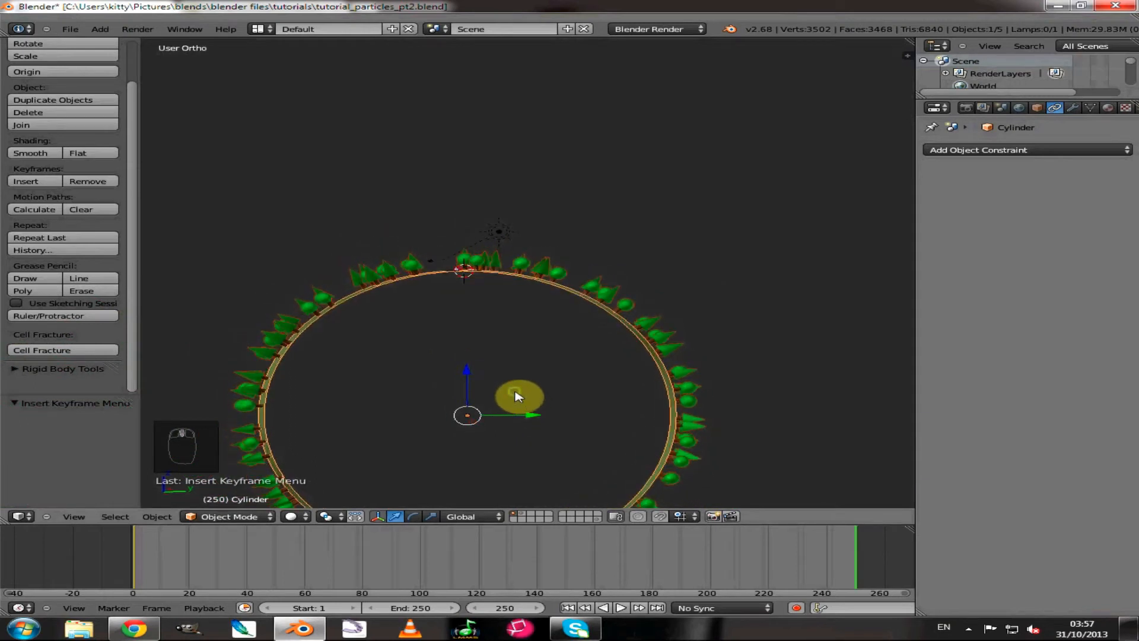
key(KP_3)
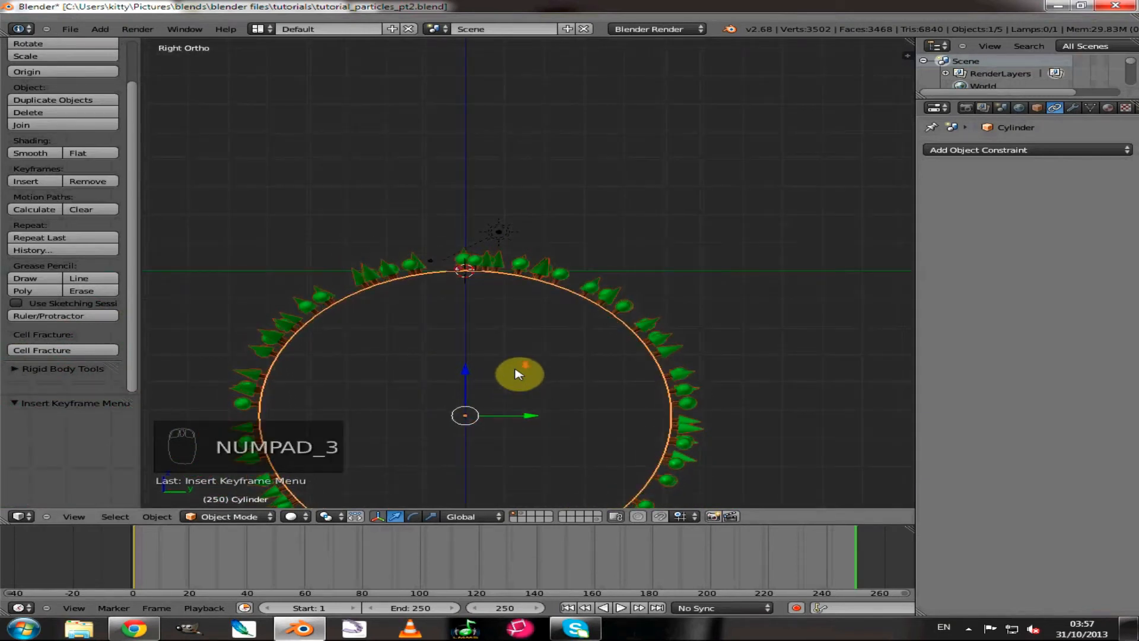
scroll(519, 386, down, 3)
shift+middle_drag(511, 379, 521, 330)
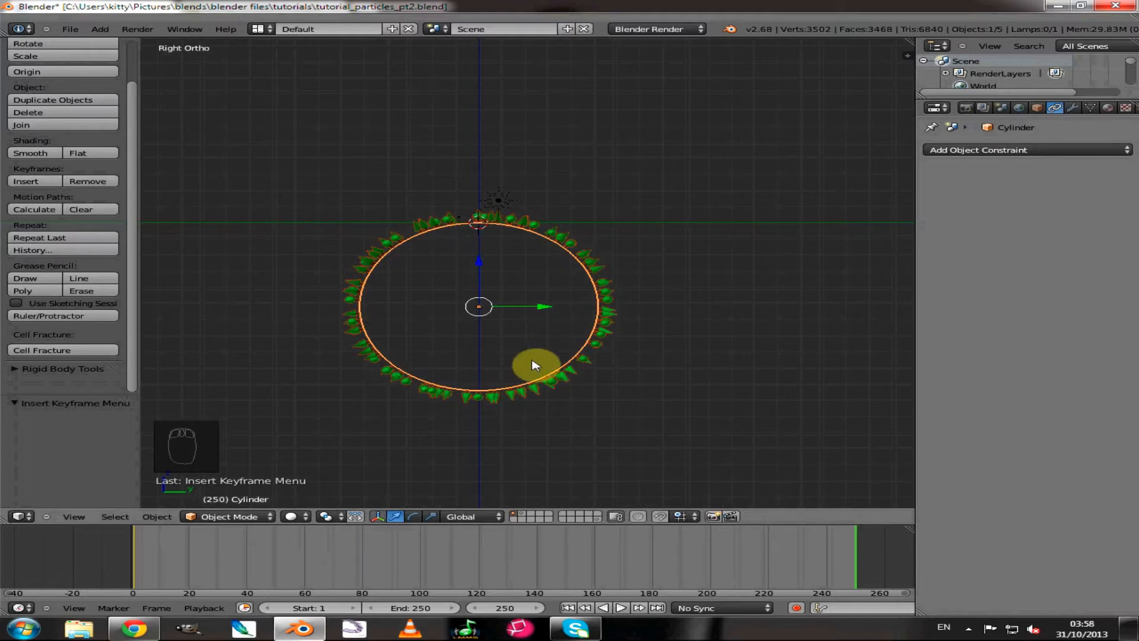
key(r)
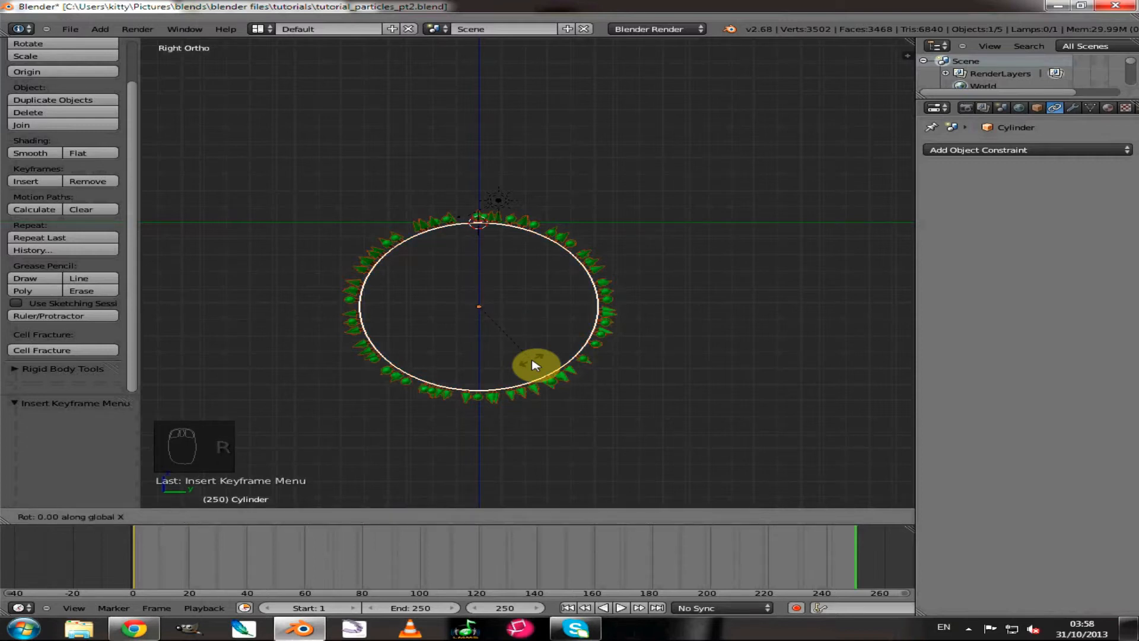
key(3)
key(6)
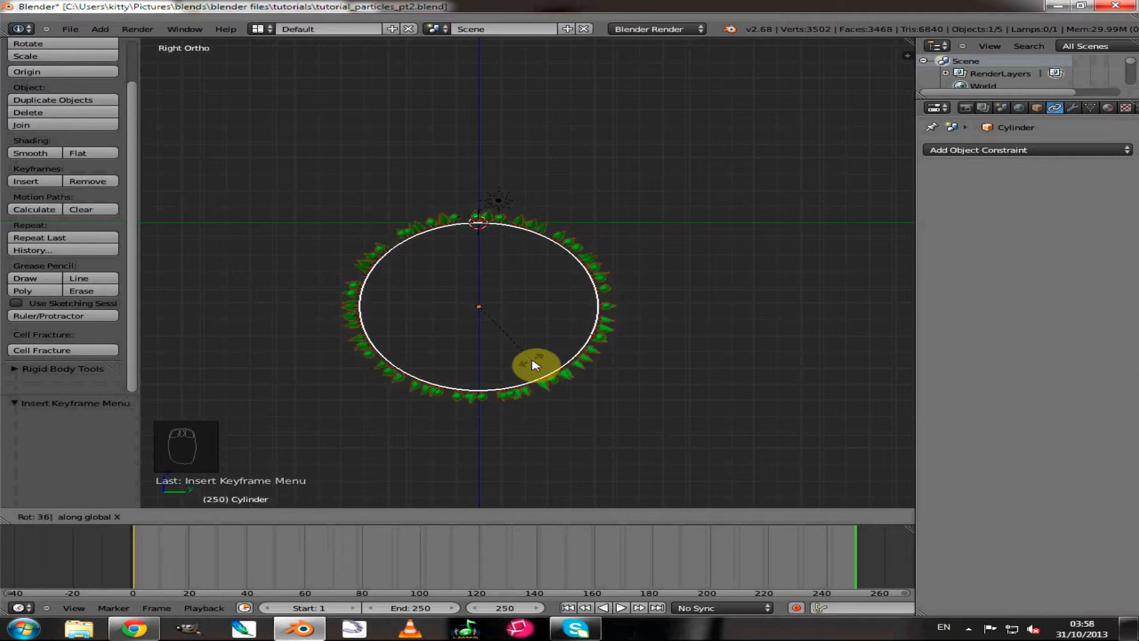
key(0)
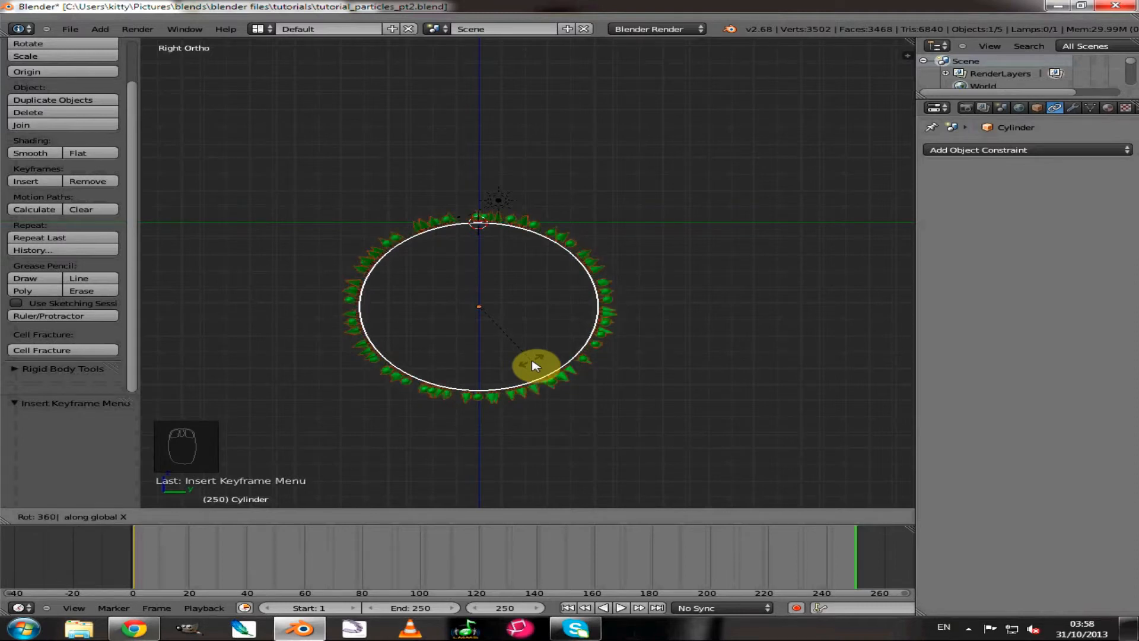
click(533, 365)
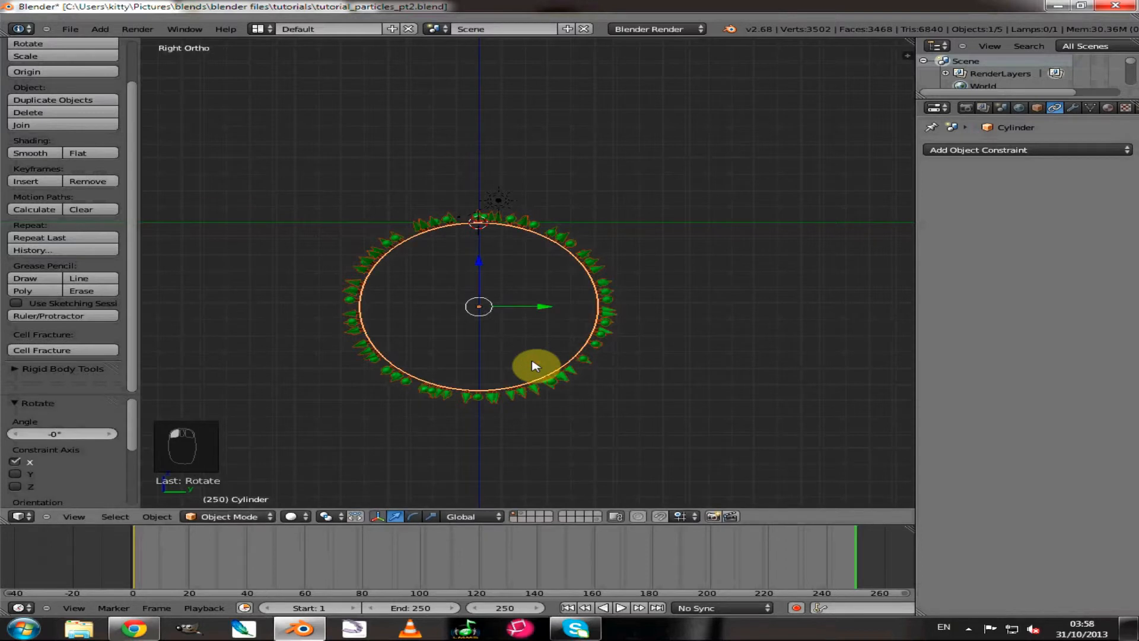
click(32, 182)
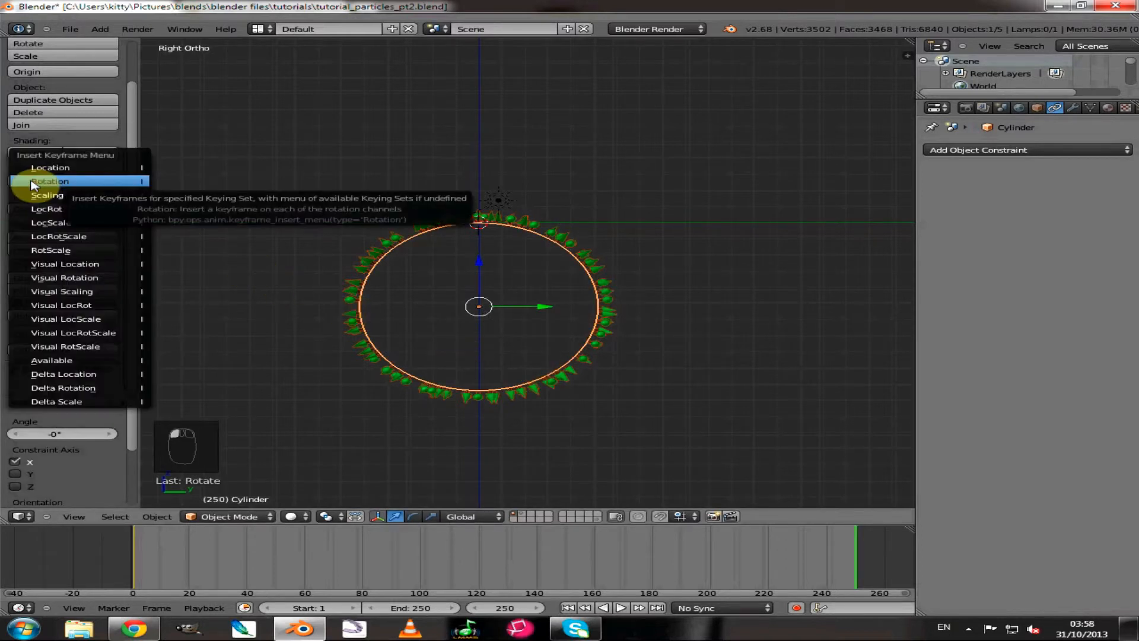
click(76, 183)
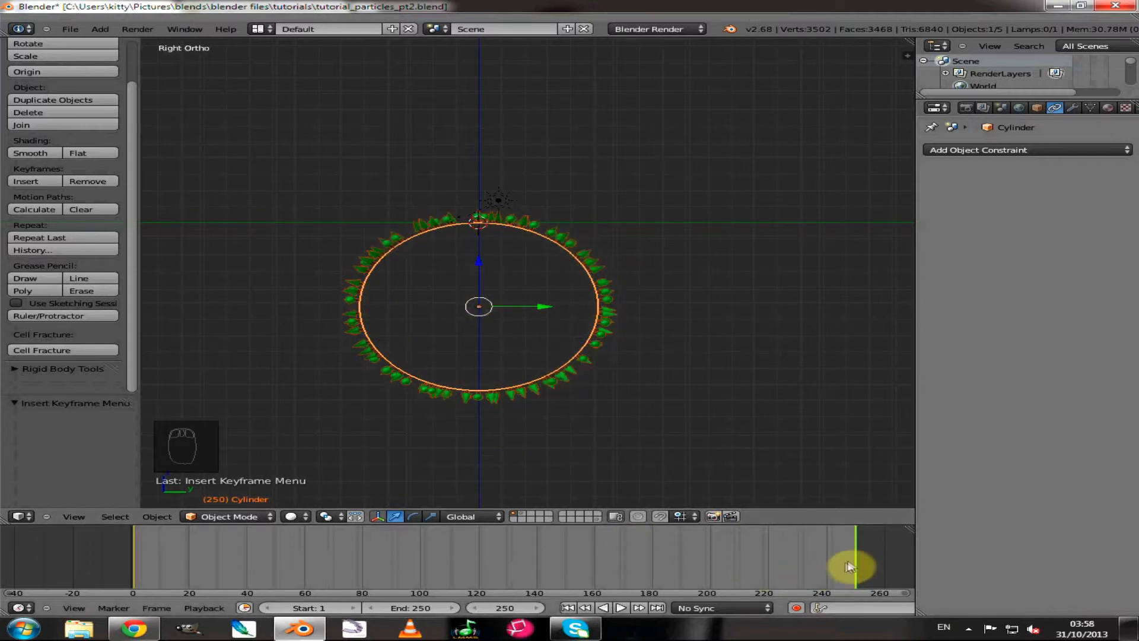
- Return the timeline to frame 1 and show the road cylinder's transform properties
drag(858, 564, 134, 541)
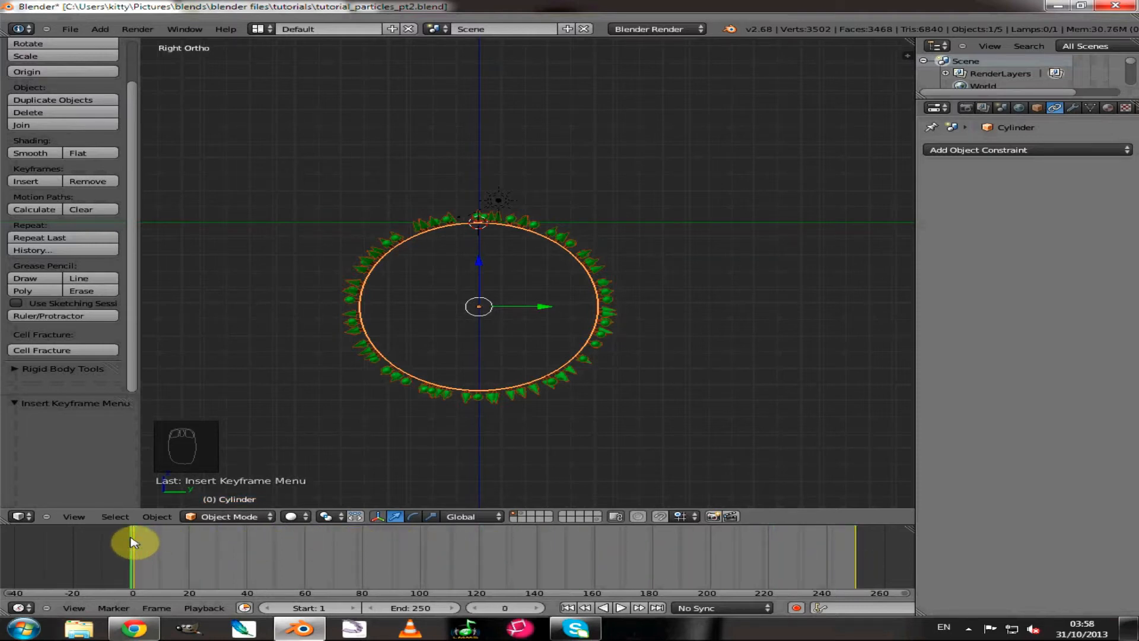
click(571, 607)
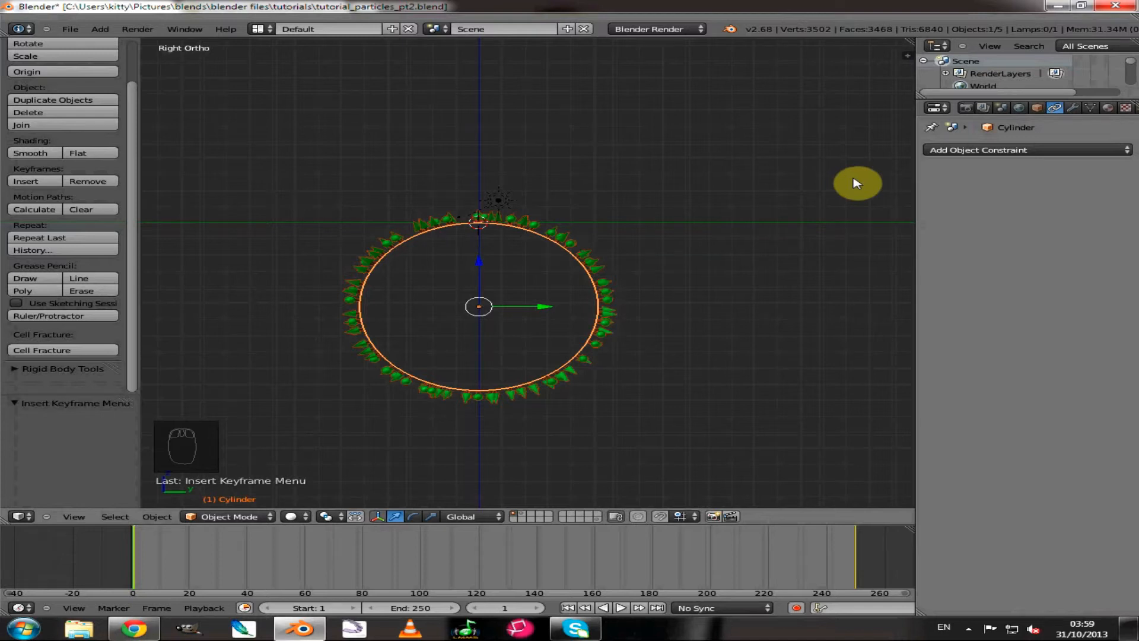
key(n)
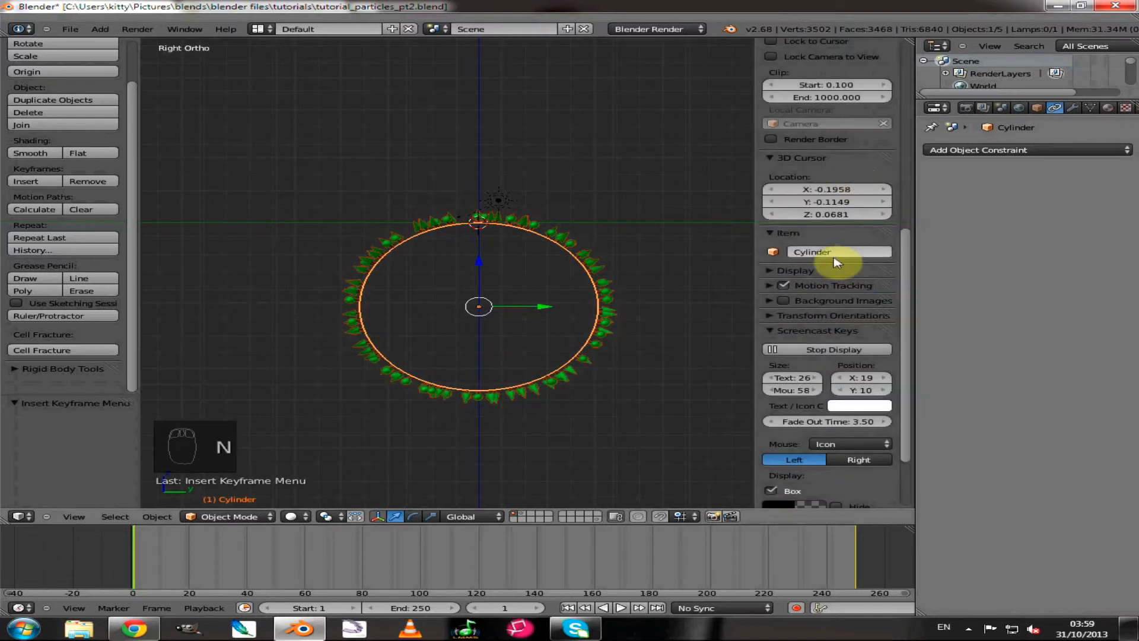
scroll(836, 289, up, 10)
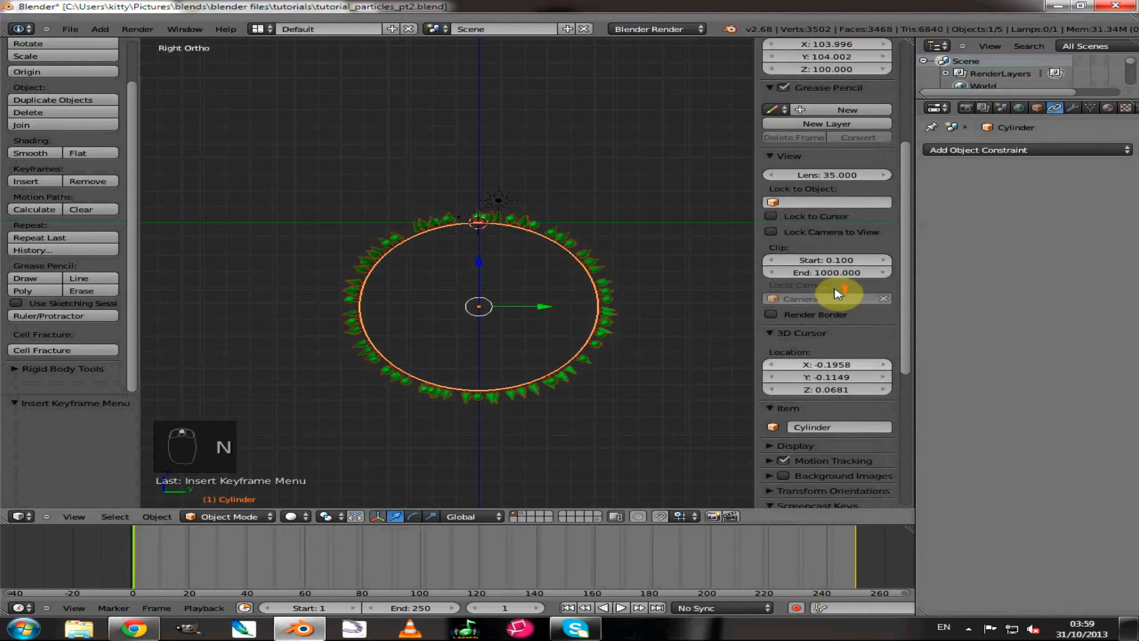
scroll(837, 293, up, 5)
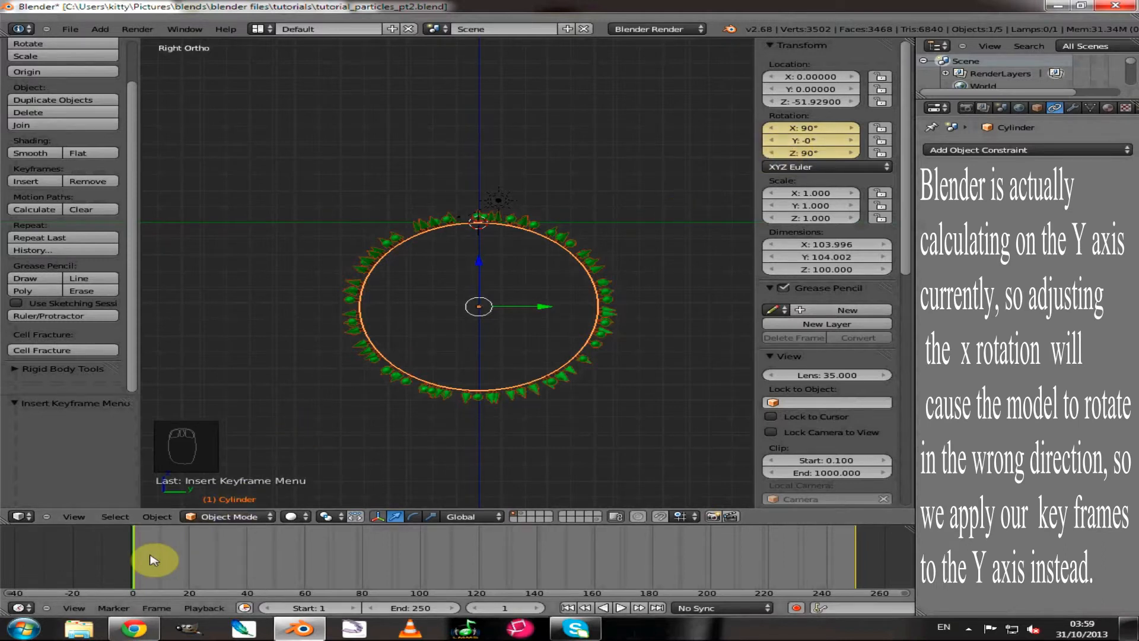
- Set the road cylinder's Y rotation to 360° at frame 250 and keyframe its rotation
drag(136, 564, 837, 553)
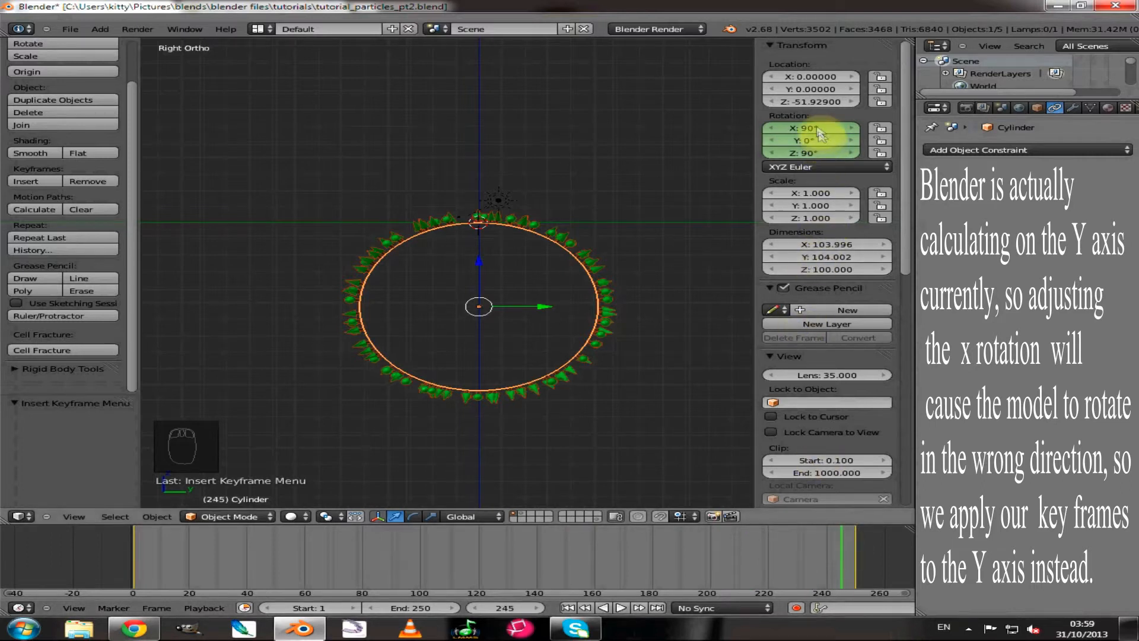
click(857, 555)
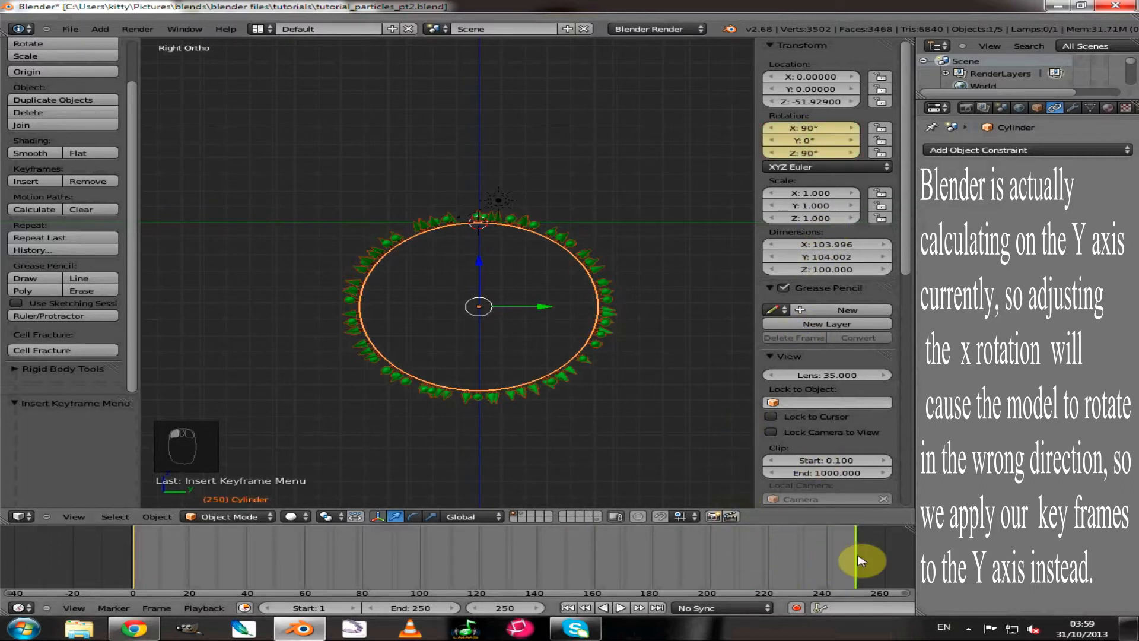
drag(860, 561, 856, 561)
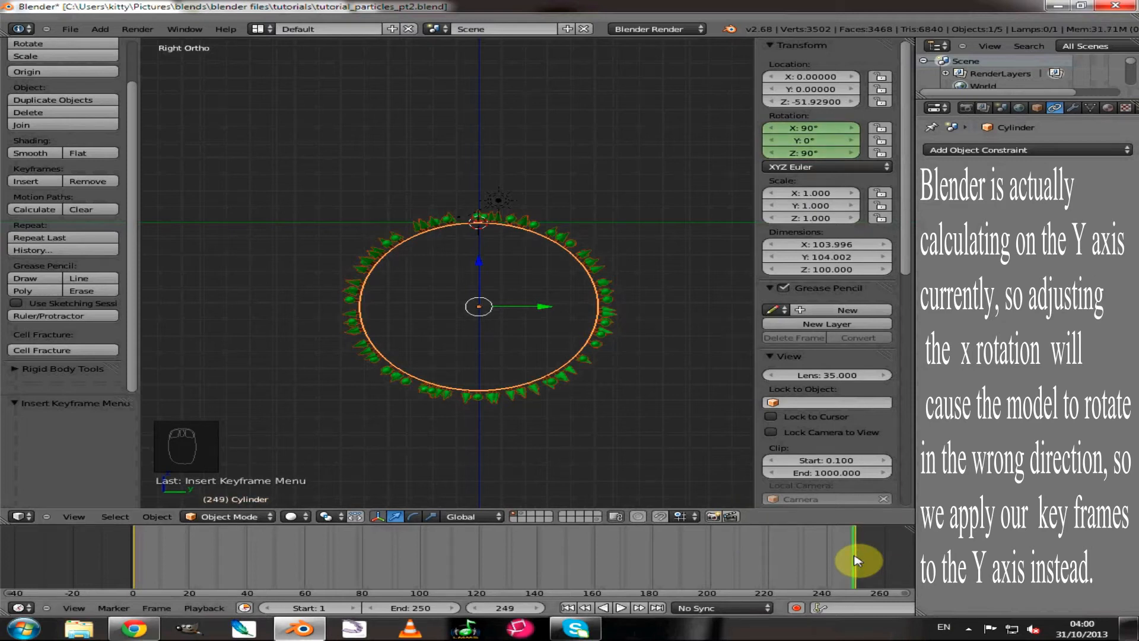
click(857, 556)
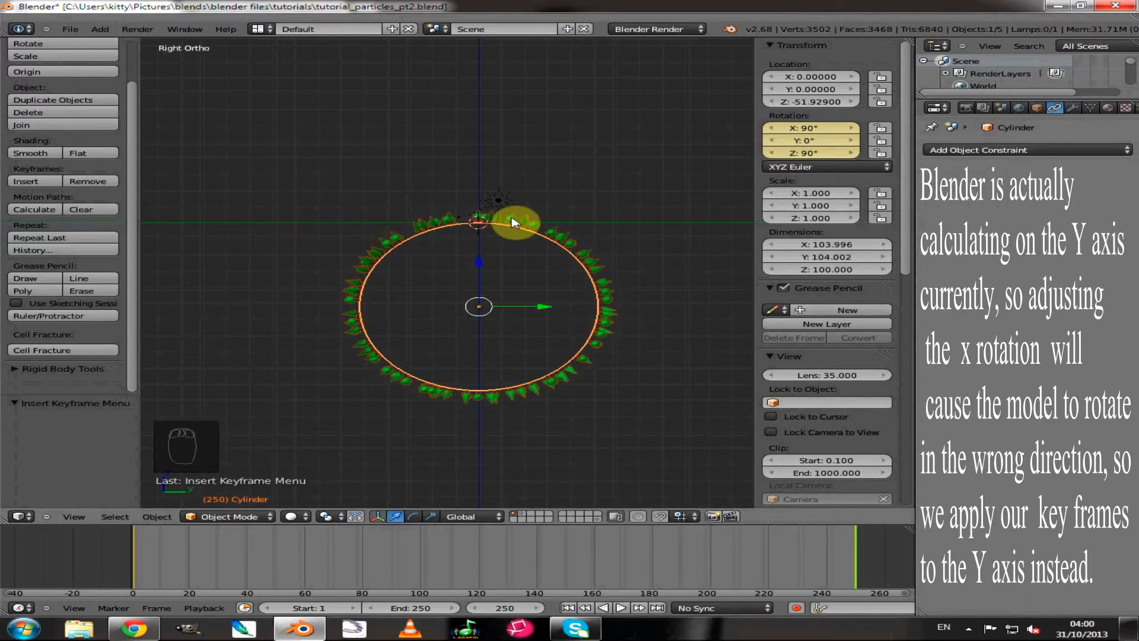
click(805, 141)
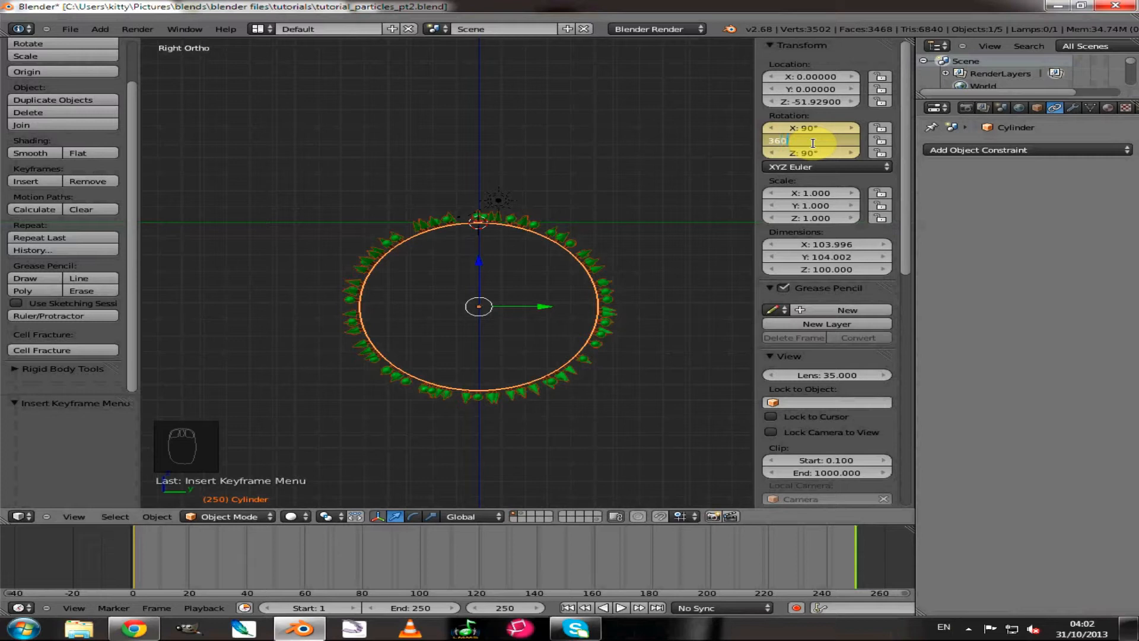
key(Return)
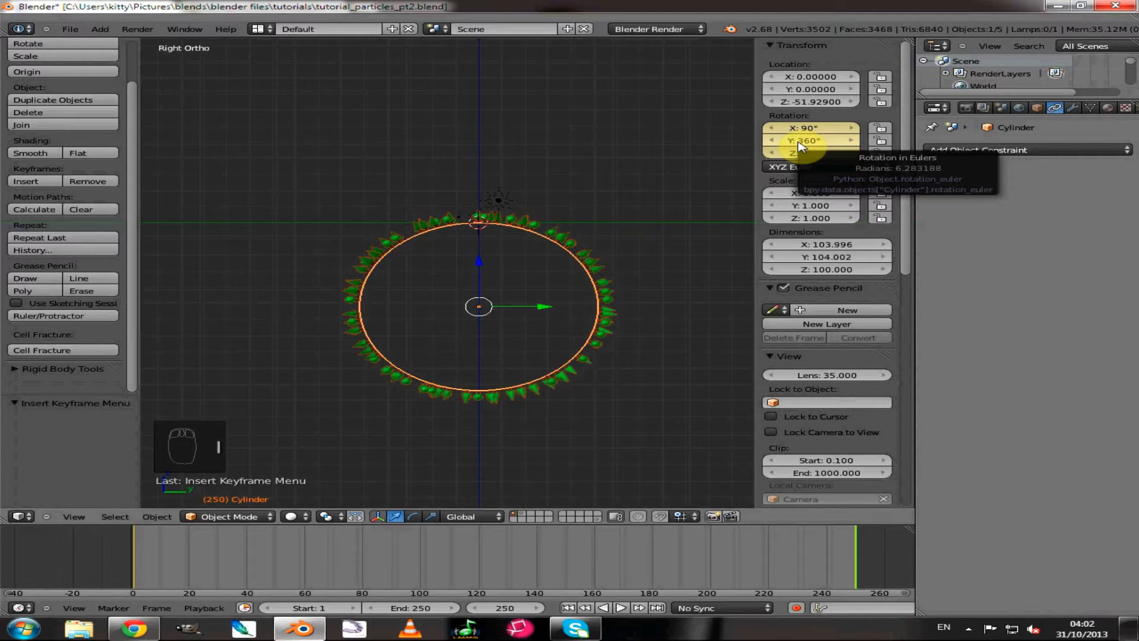
key(i)
- Play the road animation from frame 1, watch it through the camera view, and stop playback
click(567, 608)
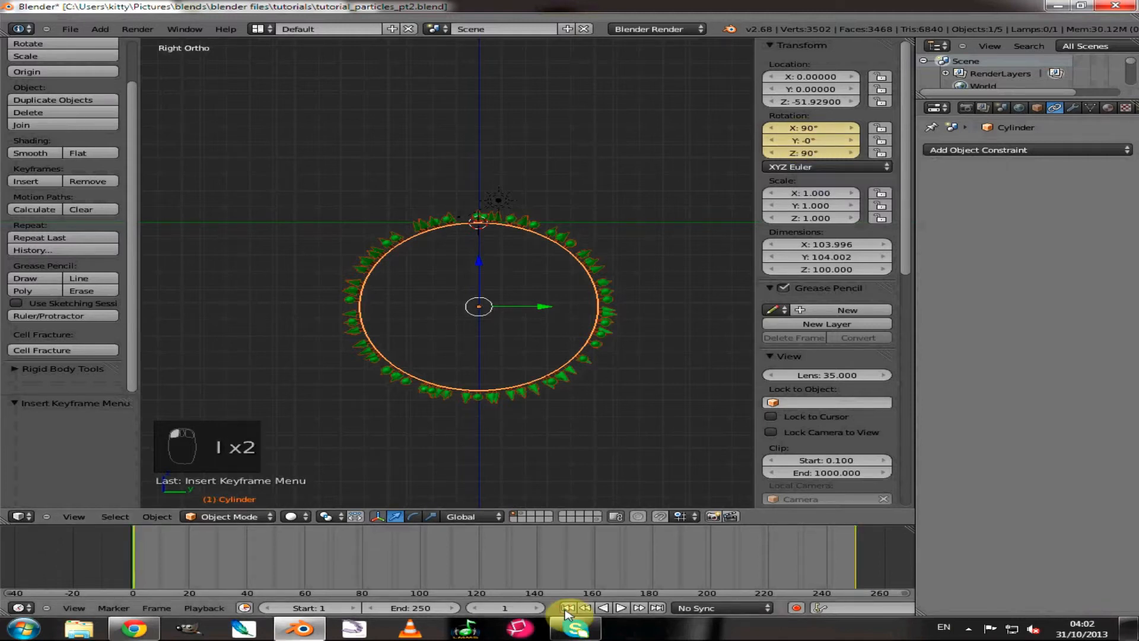
click(621, 608)
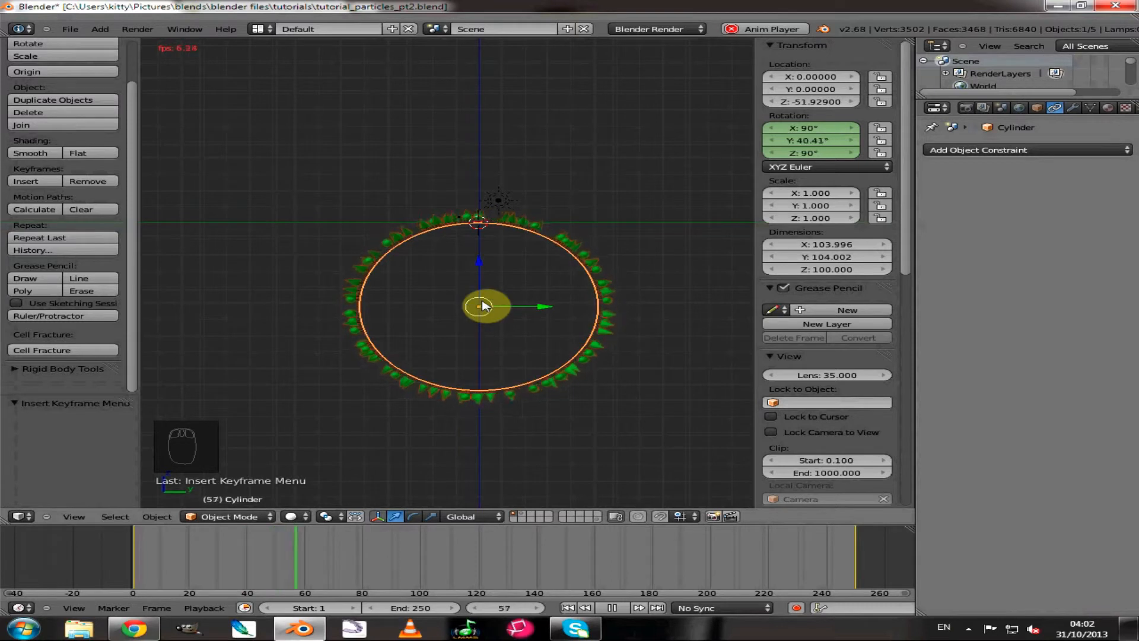
key(KP_0)
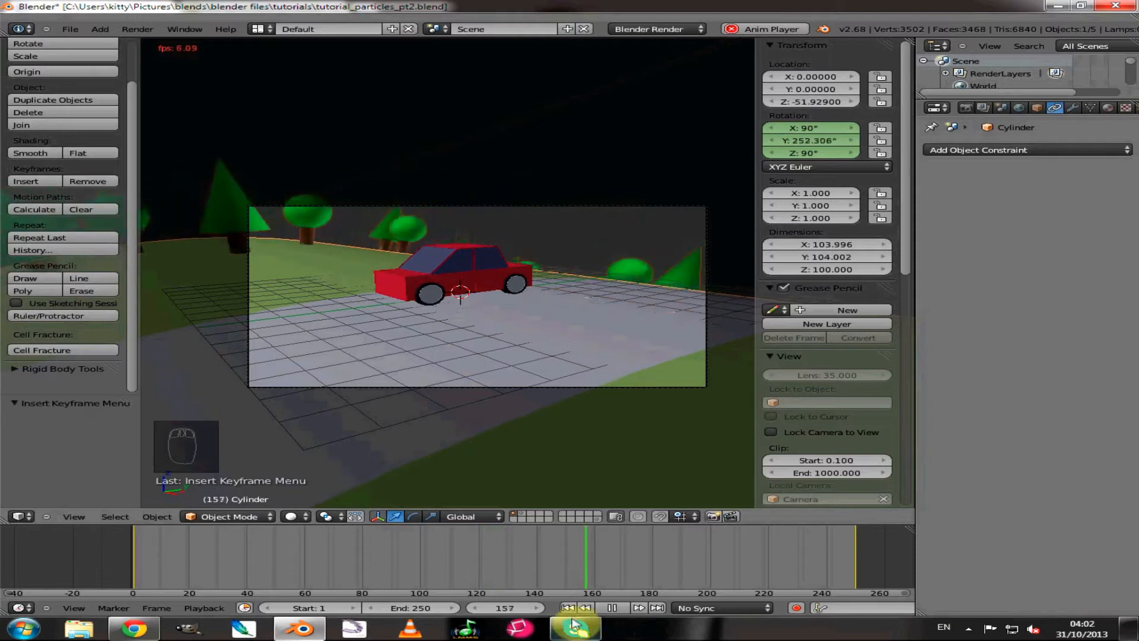
click(612, 608)
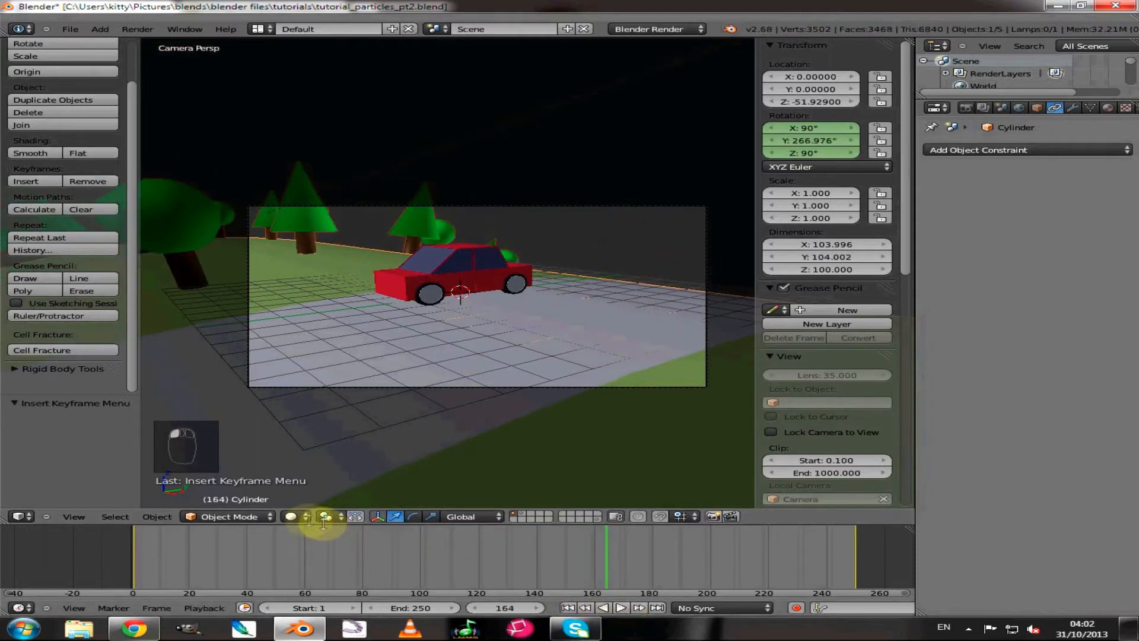
- Set the viewport shading to Texture and preview the animation close up on the car
click(295, 516)
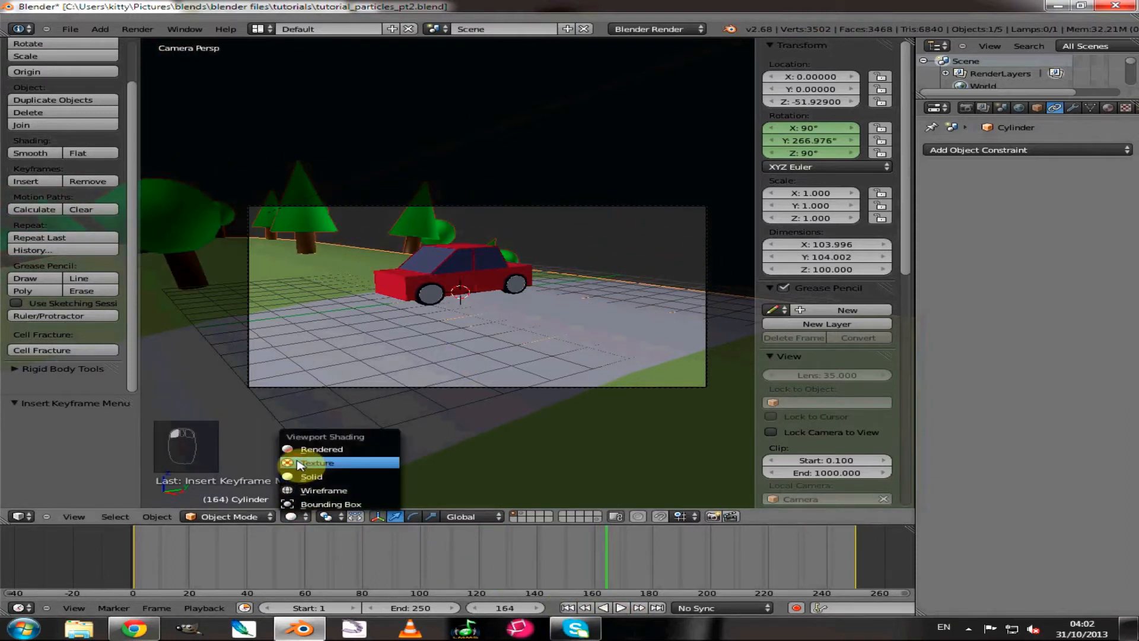
click(296, 464)
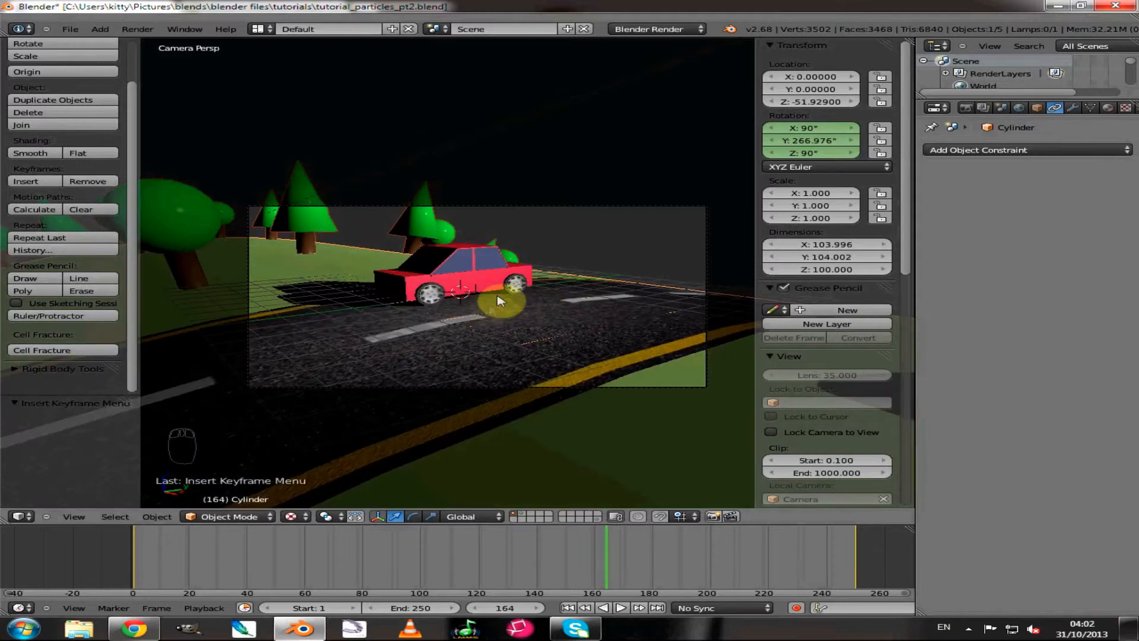
scroll(499, 302, up, 3)
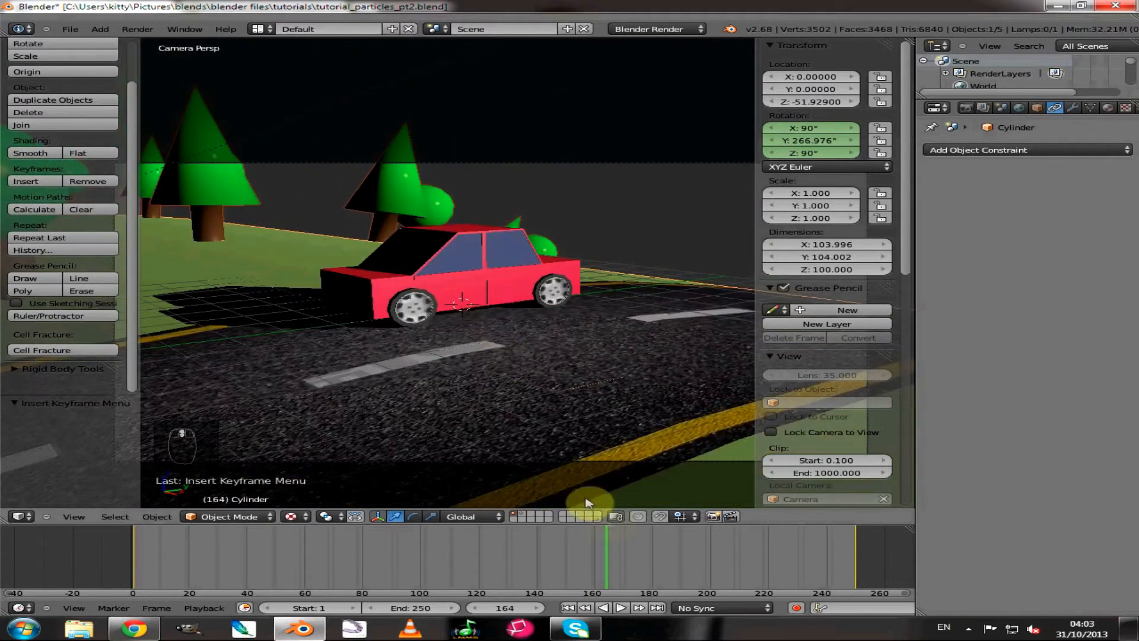
click(620, 608)
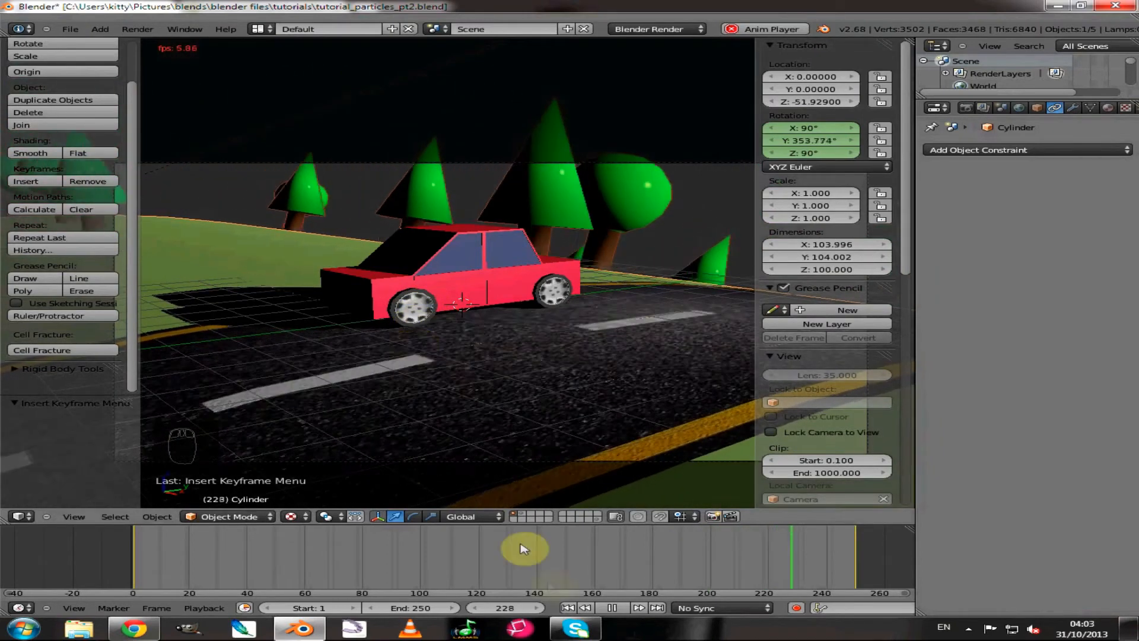
click(612, 607)
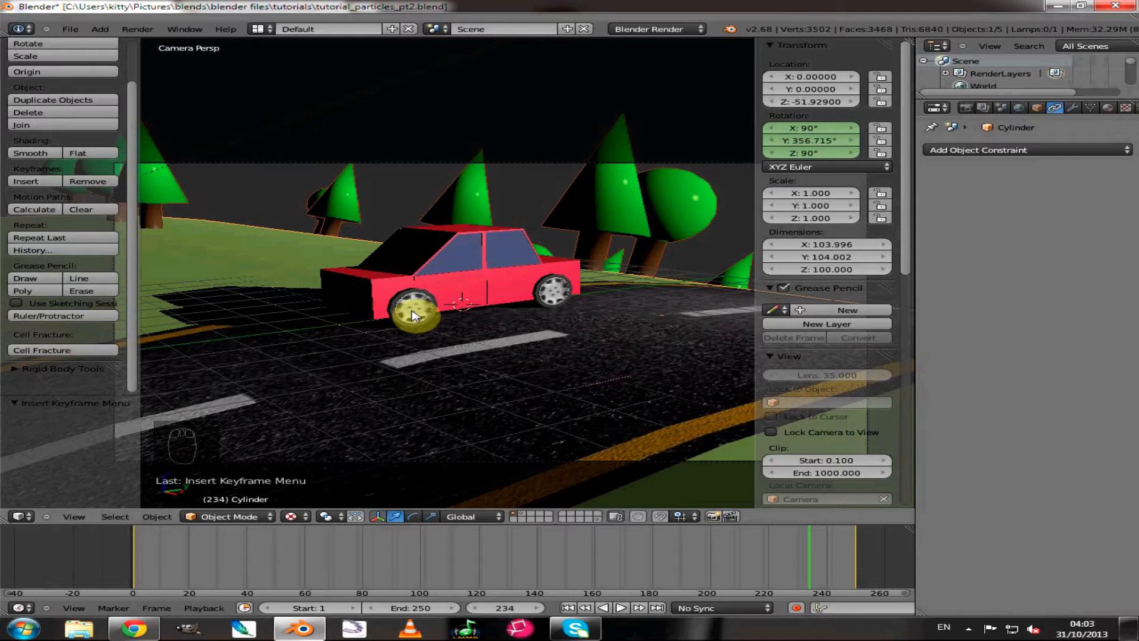
- Select the car's wheels and keyframe their rotation at frame 1
click(568, 608)
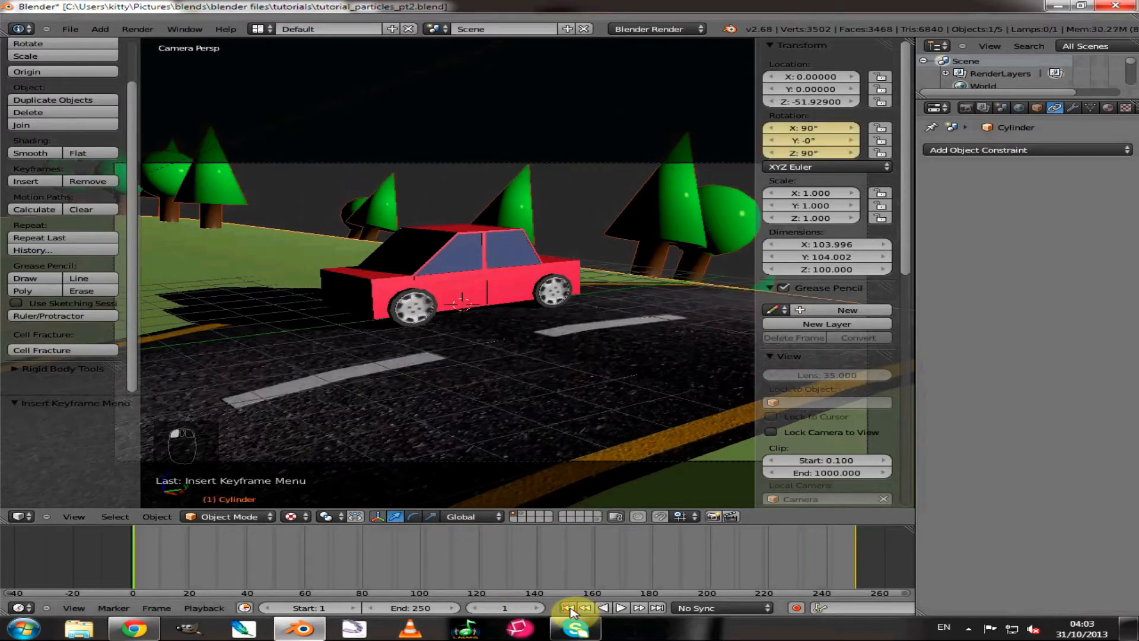
right_click(412, 308)
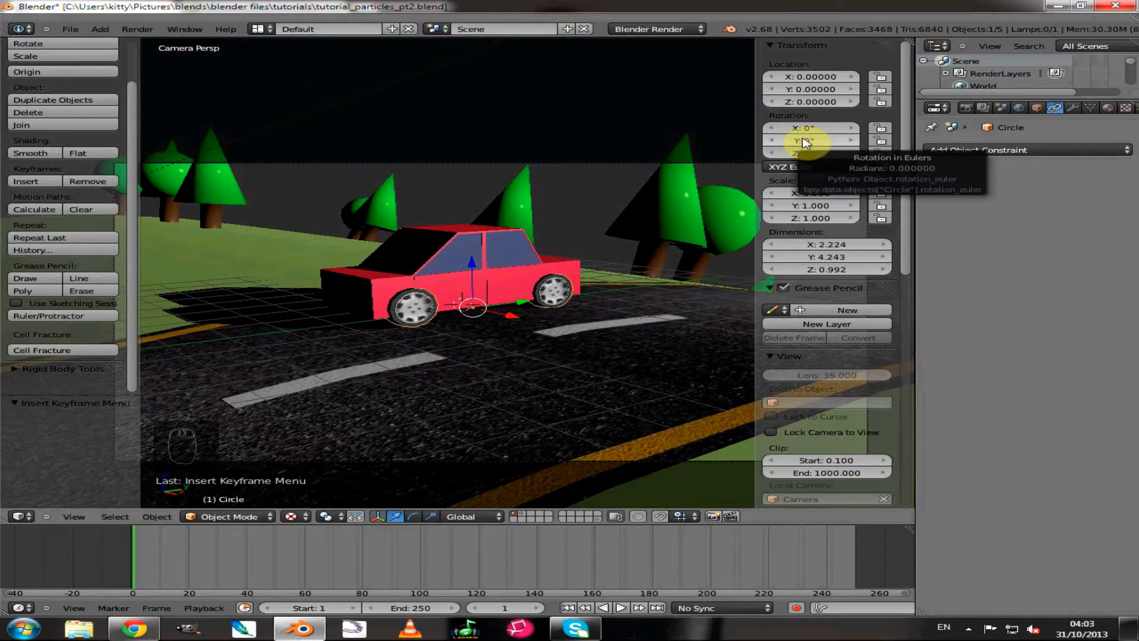
key(i)
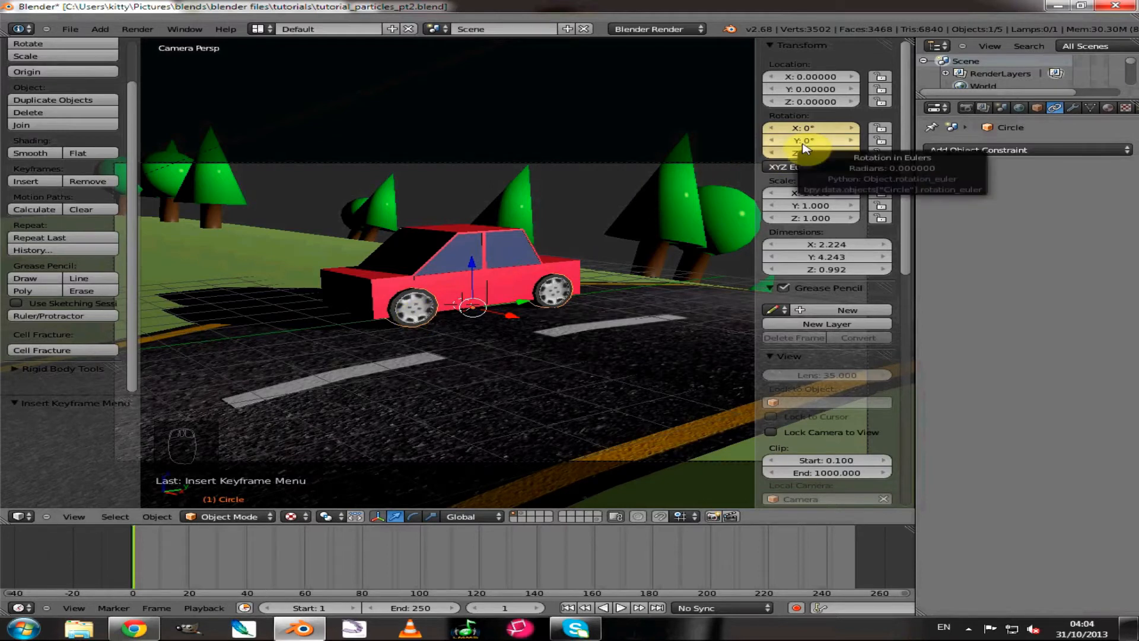
- Set the wheels' X rotation to 360° at frame 40 and keyframe their rotation
click(248, 573)
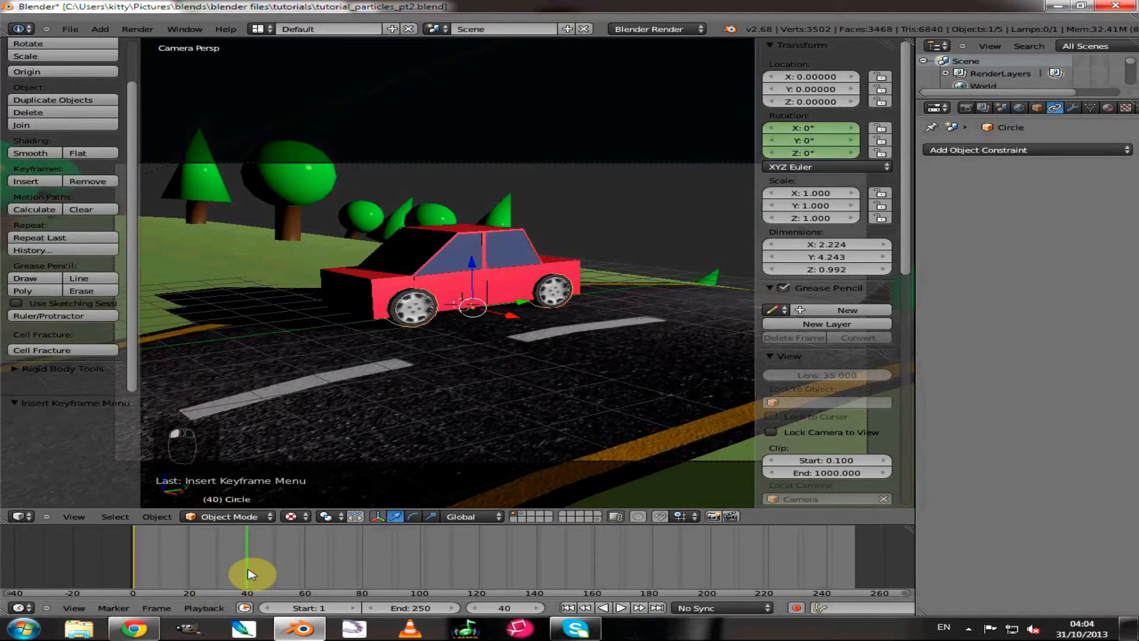
click(810, 128)
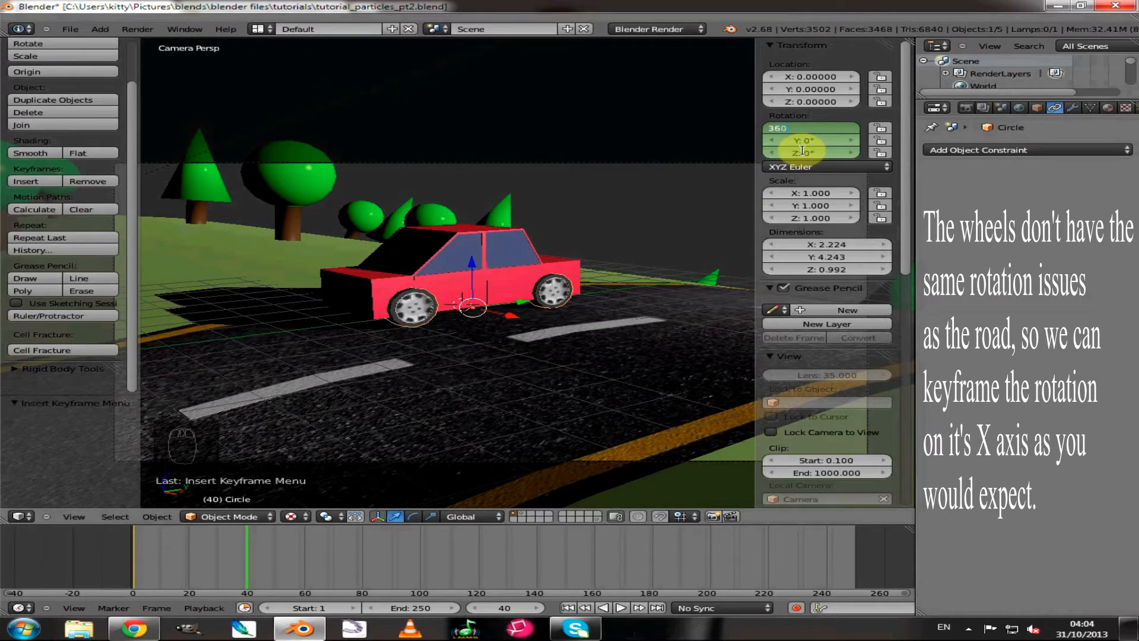
key(Return)
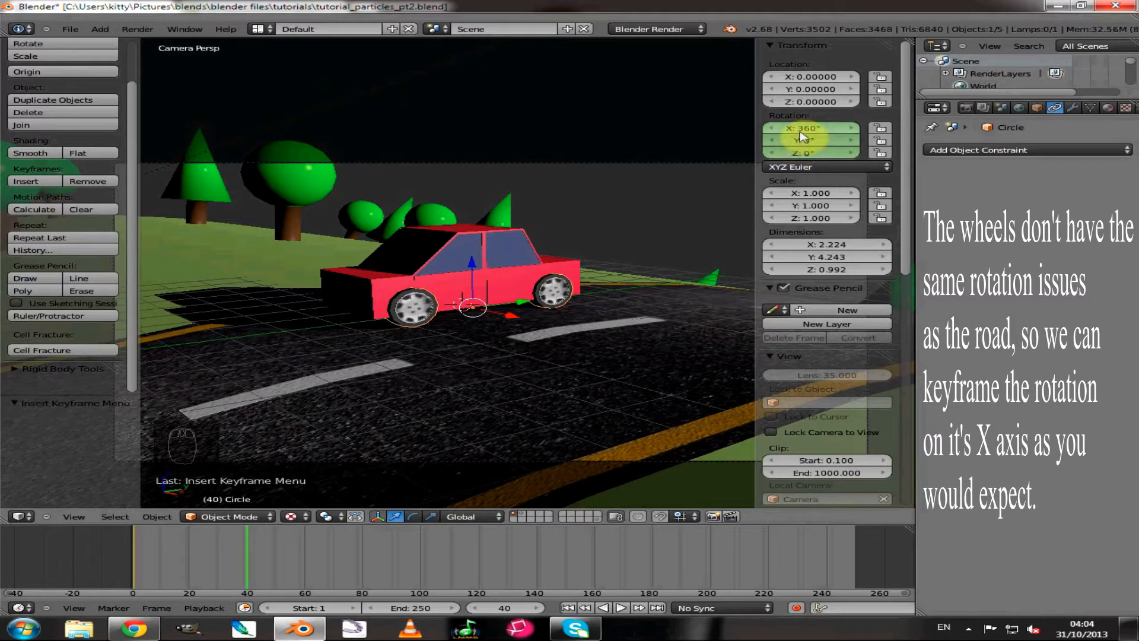
key(i)
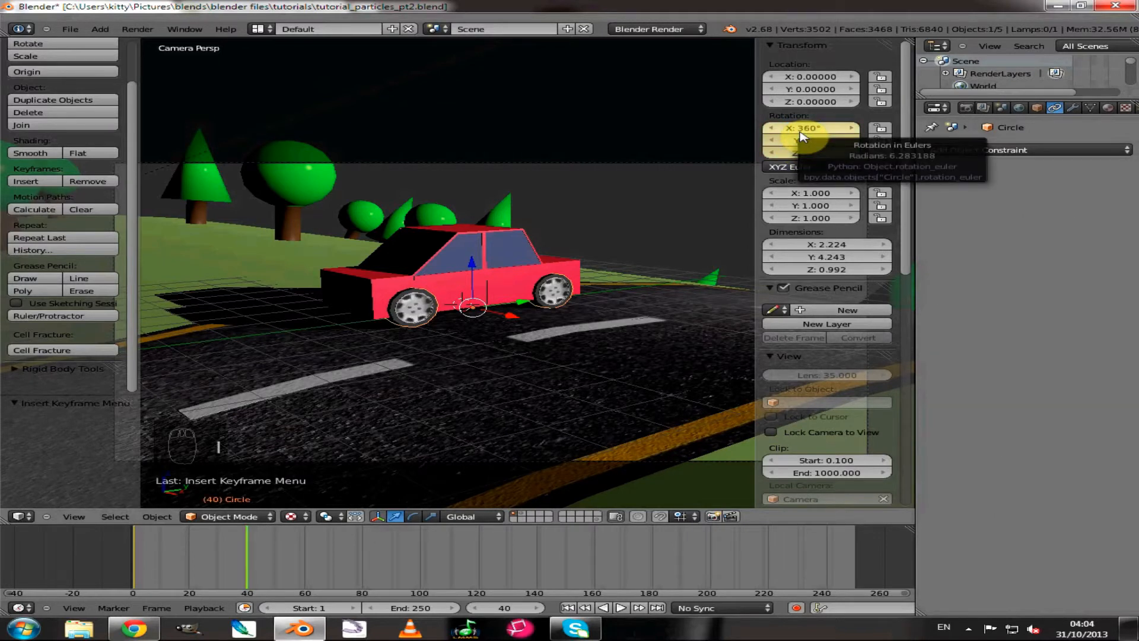
- Play the animation from frame 1 to check the wheel rotation, and end playback
click(568, 608)
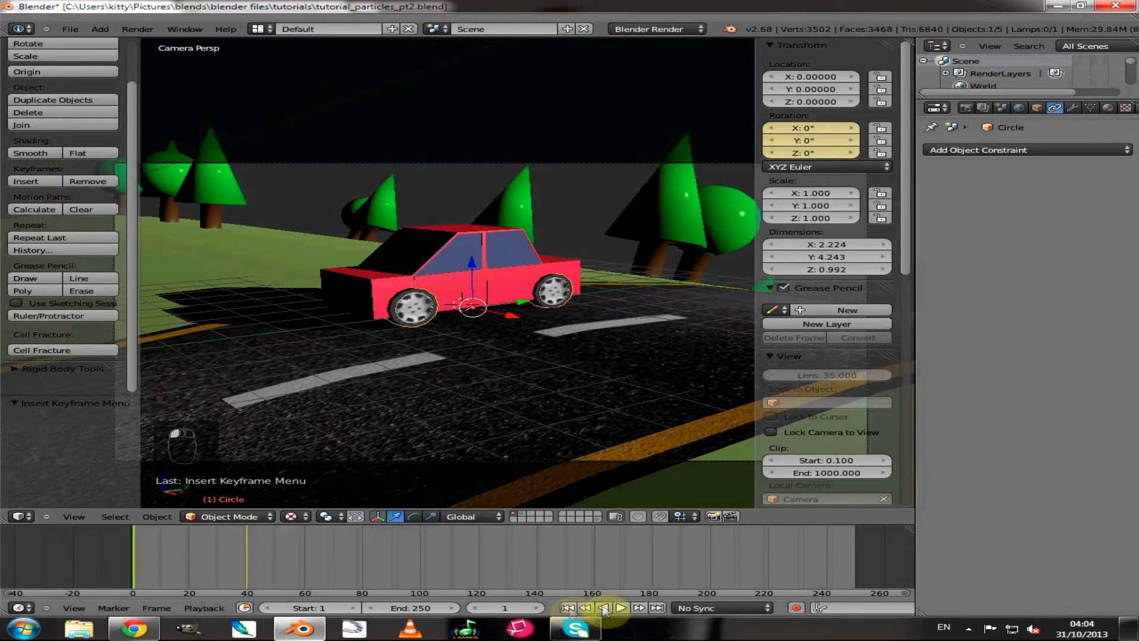
click(621, 608)
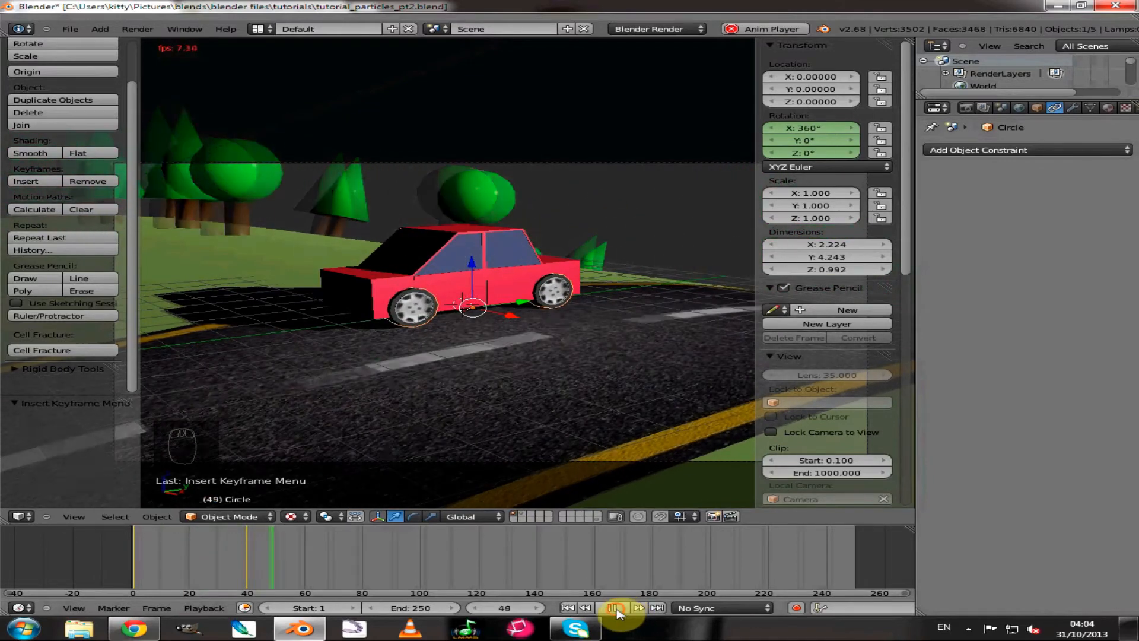
key(Escape)
- Apply the Array modifier on the wheels object
scroll(463, 336, up, 3)
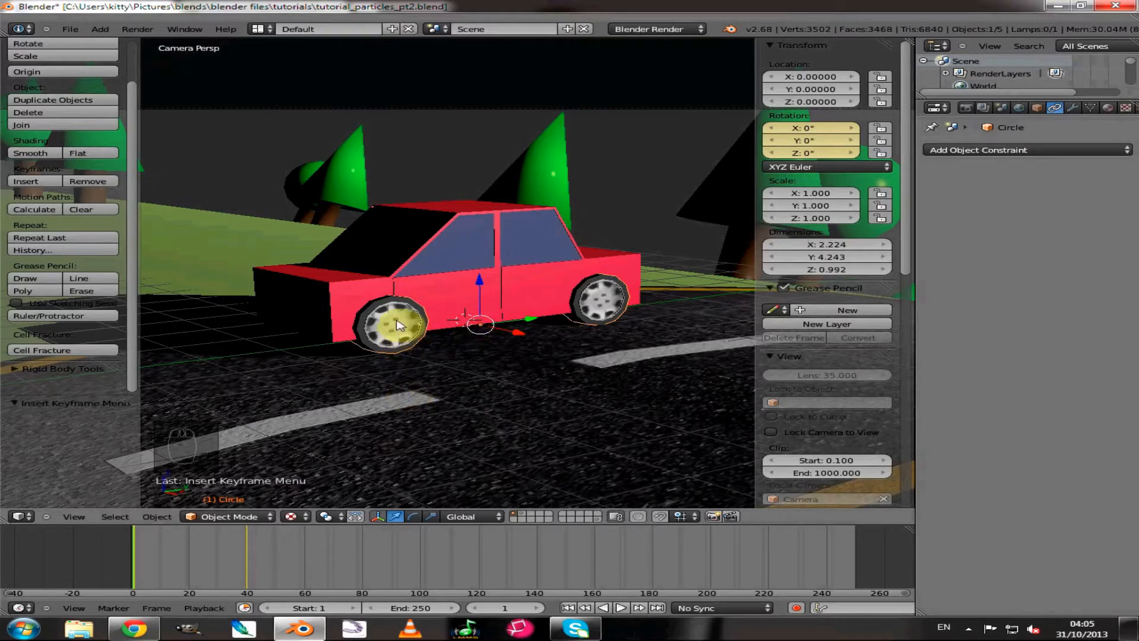
key(Tab)
key(Tab)
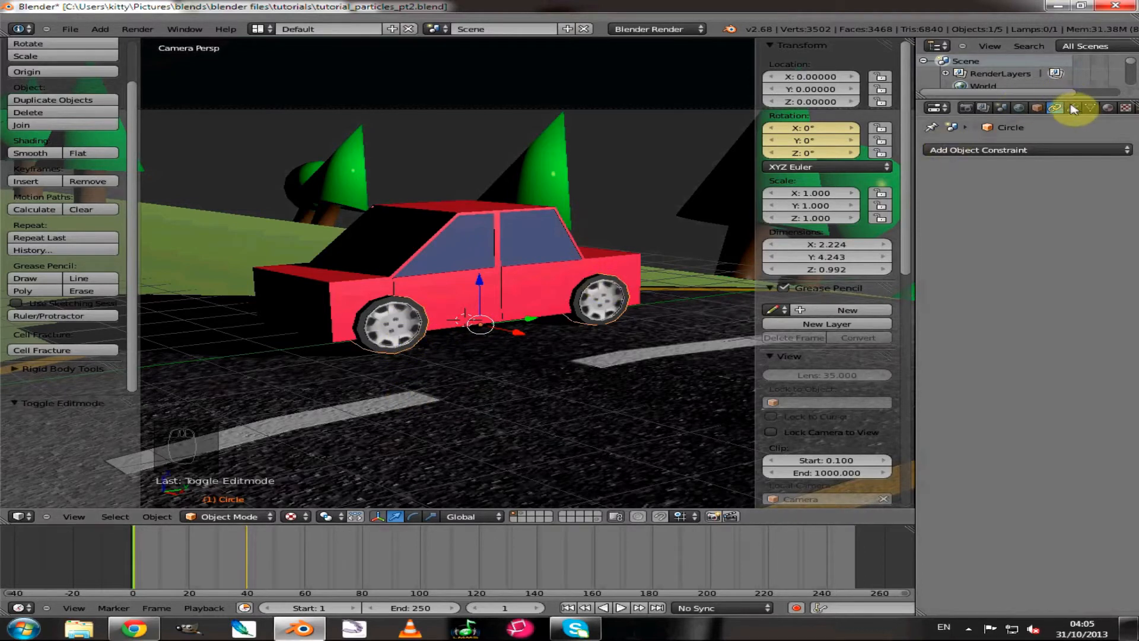
click(1073, 108)
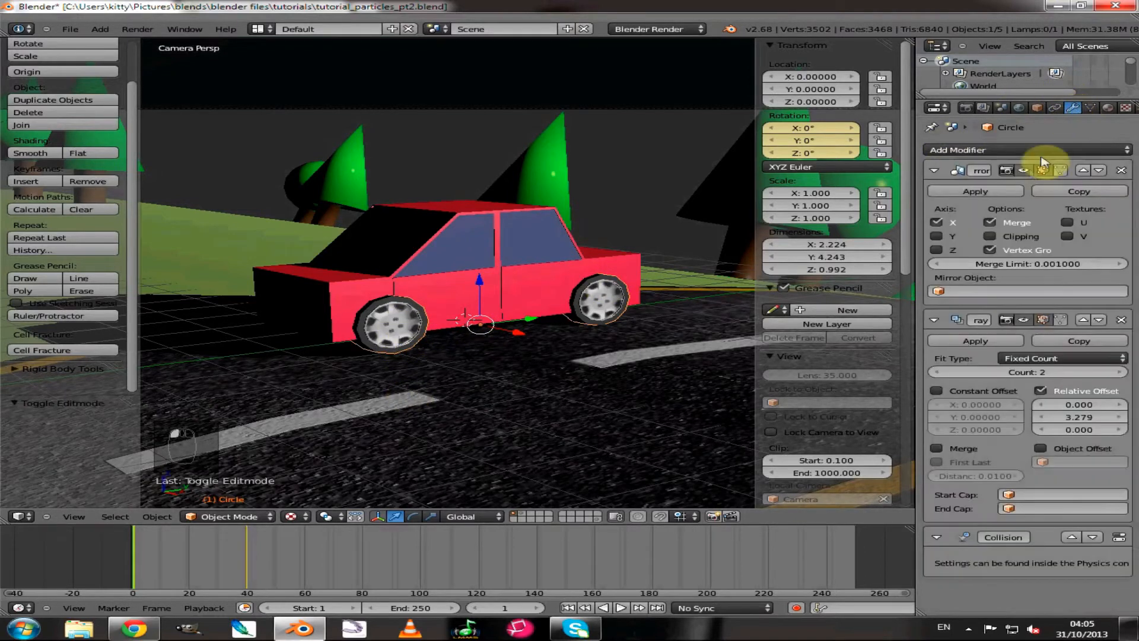
click(973, 343)
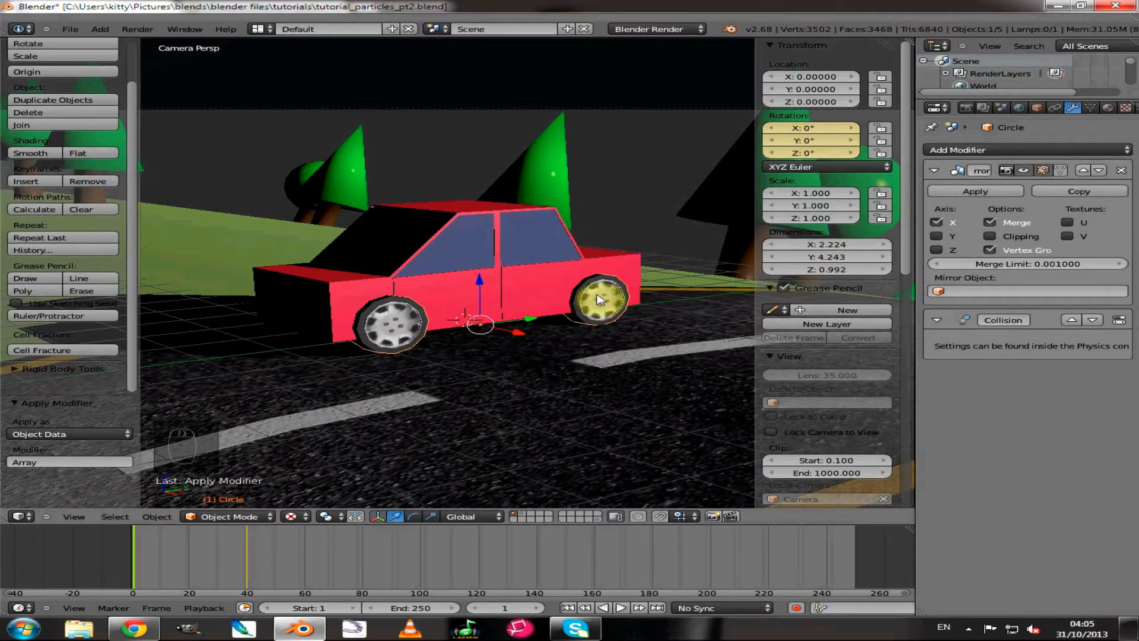
- In Edit Mode, select all linked geometry of the rear wheel and separate the selection into its own object
click(219, 519)
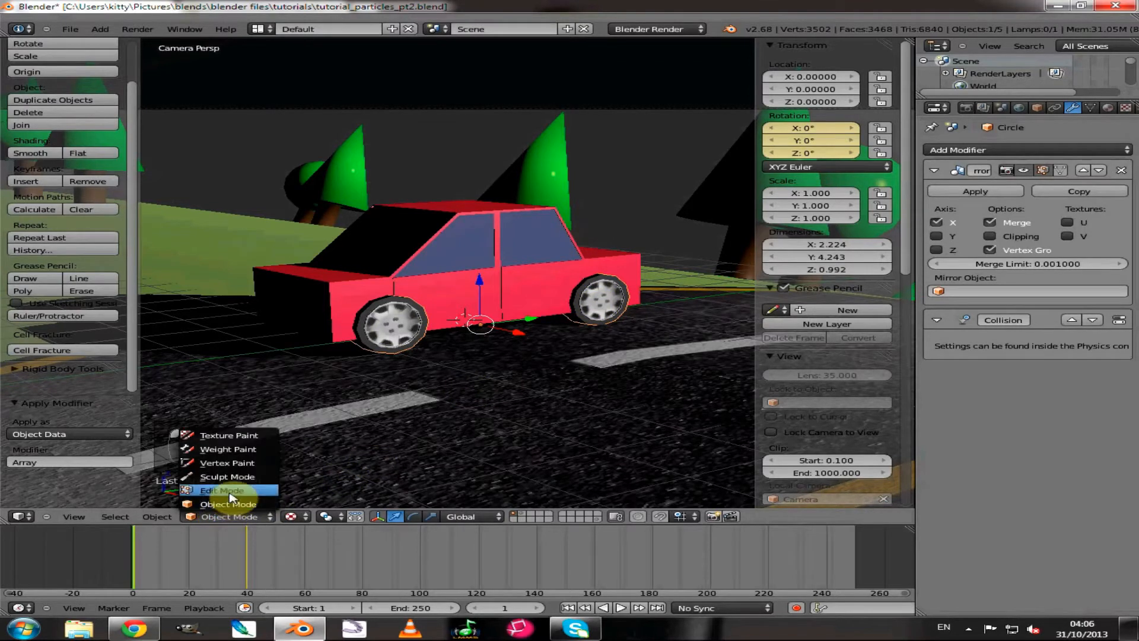
click(229, 491)
middle_drag(600, 301, 455, 290)
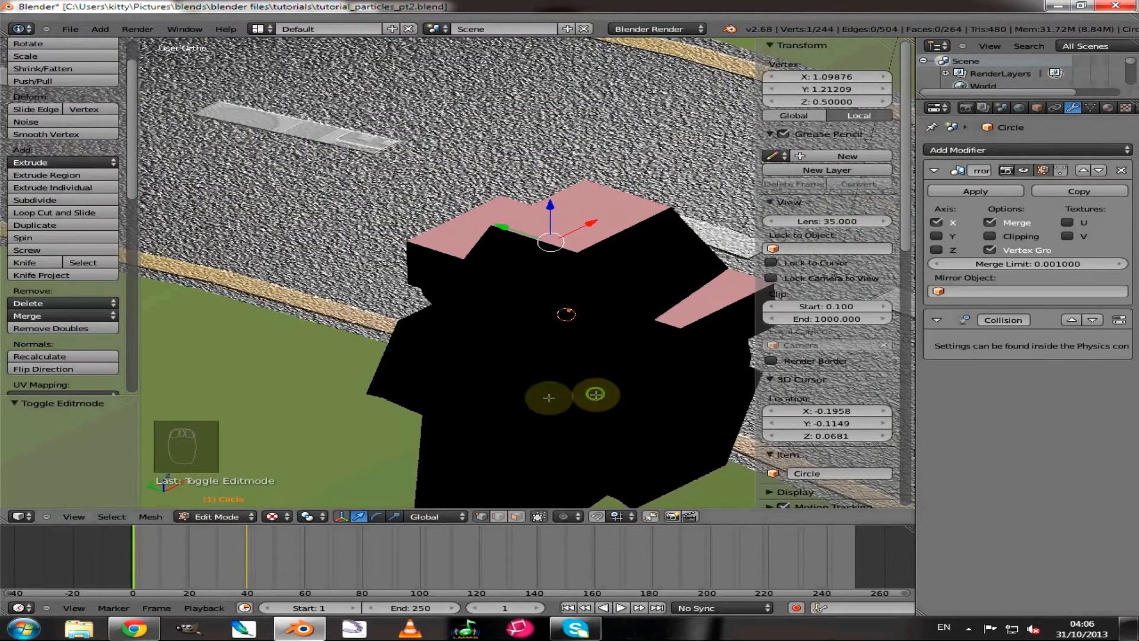
middle_drag(356, 385, 300, 374)
scroll(534, 229, up, 4)
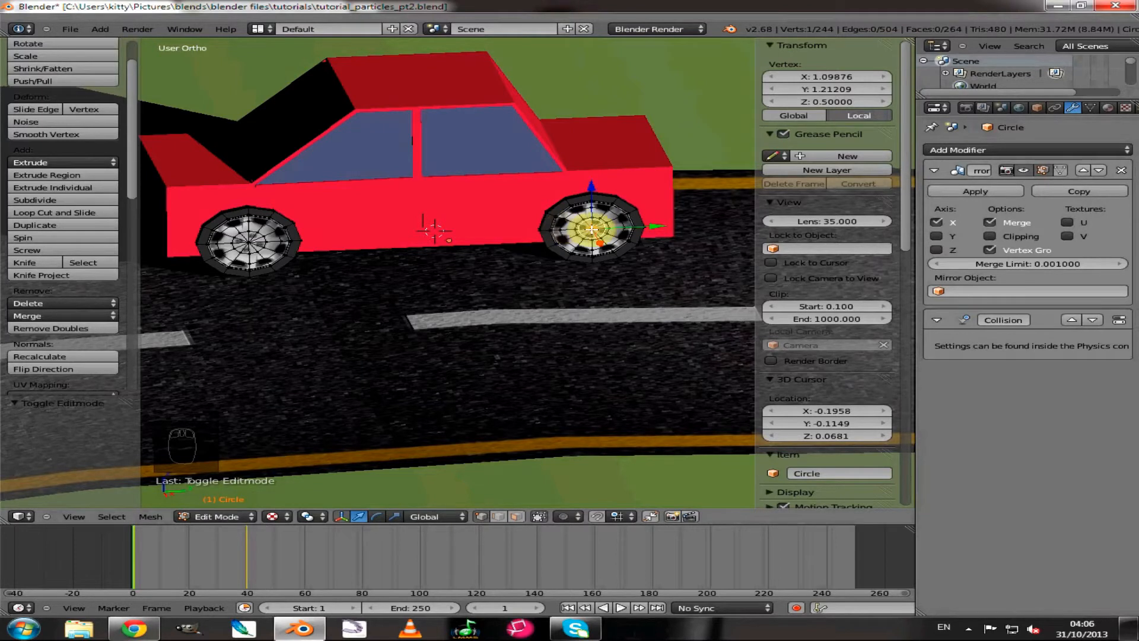
key(l)
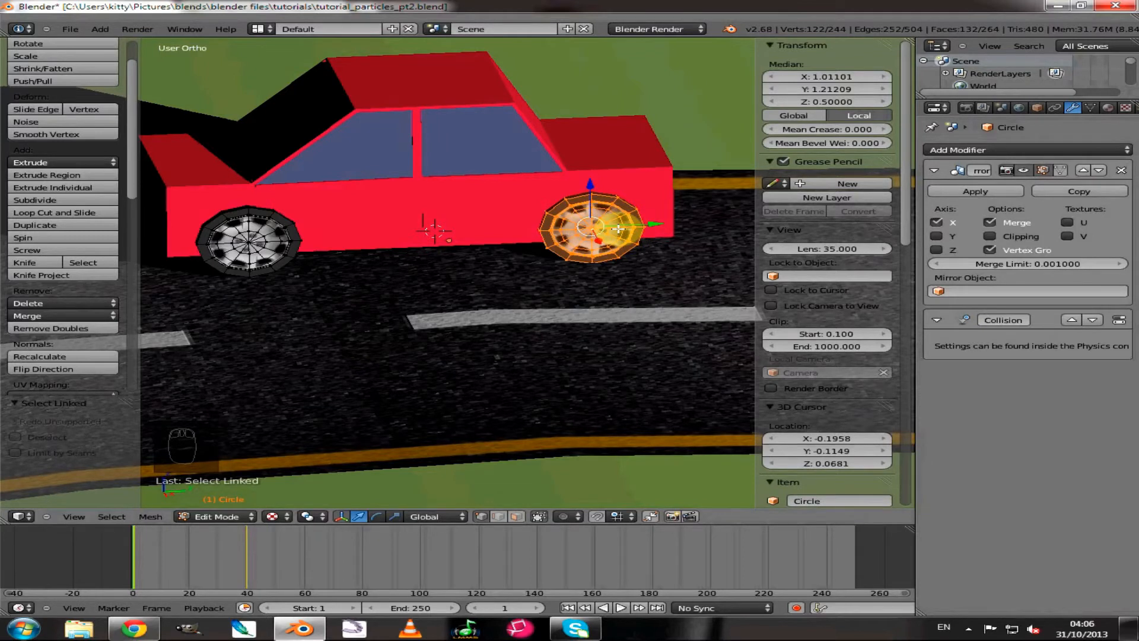
key(p)
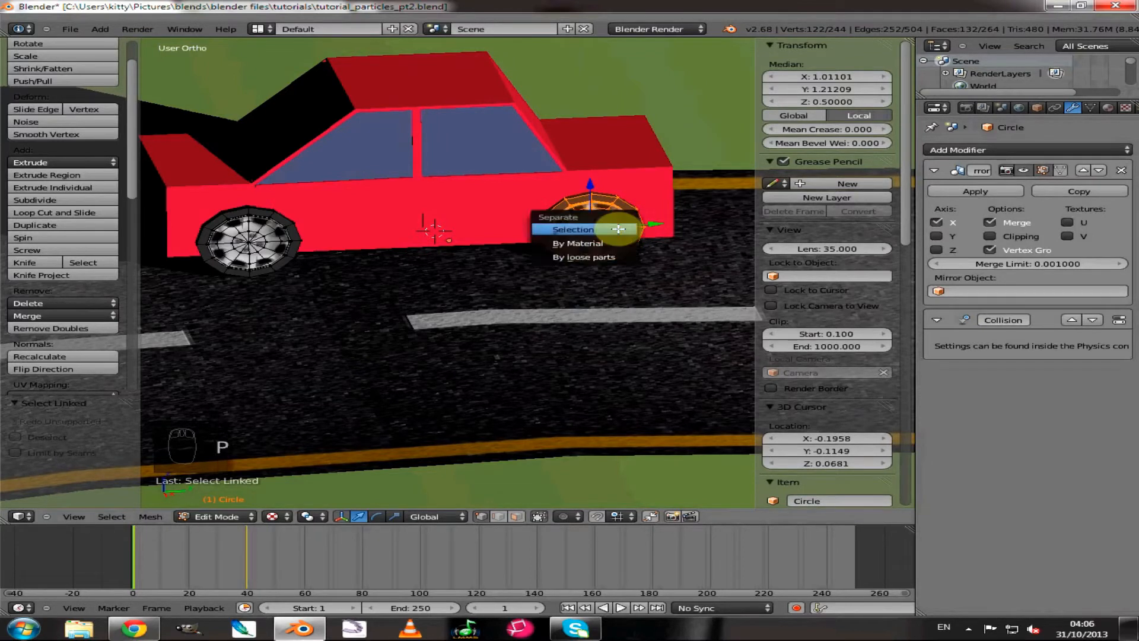
click(567, 230)
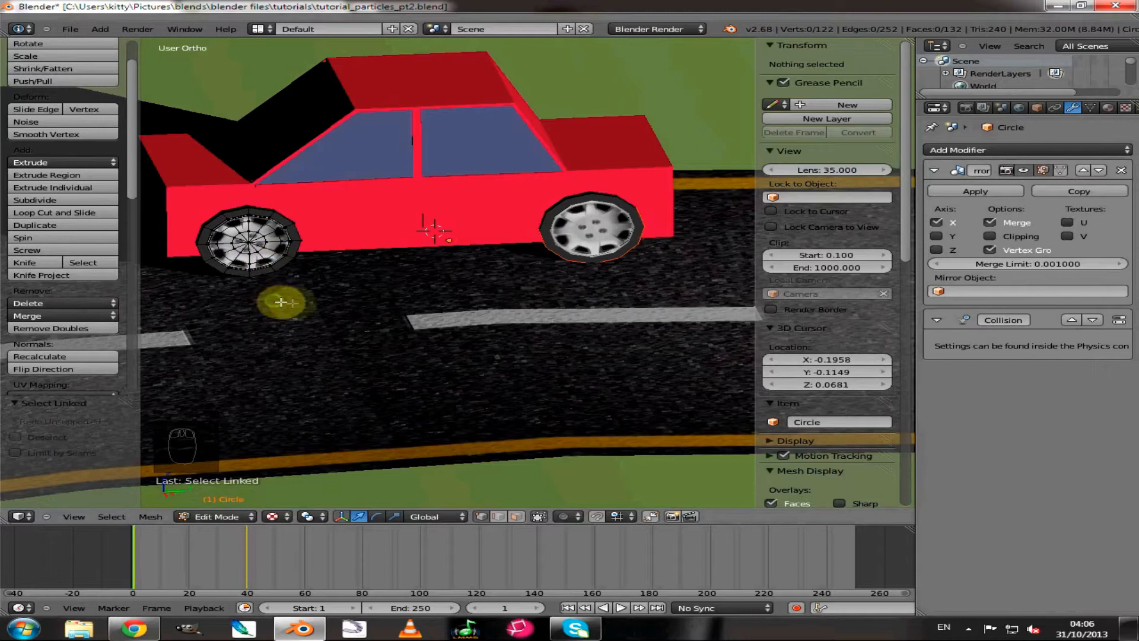
- Select all linked geometry of the front wheel in Edit Mode
middle_drag(280, 300, 420, 323)
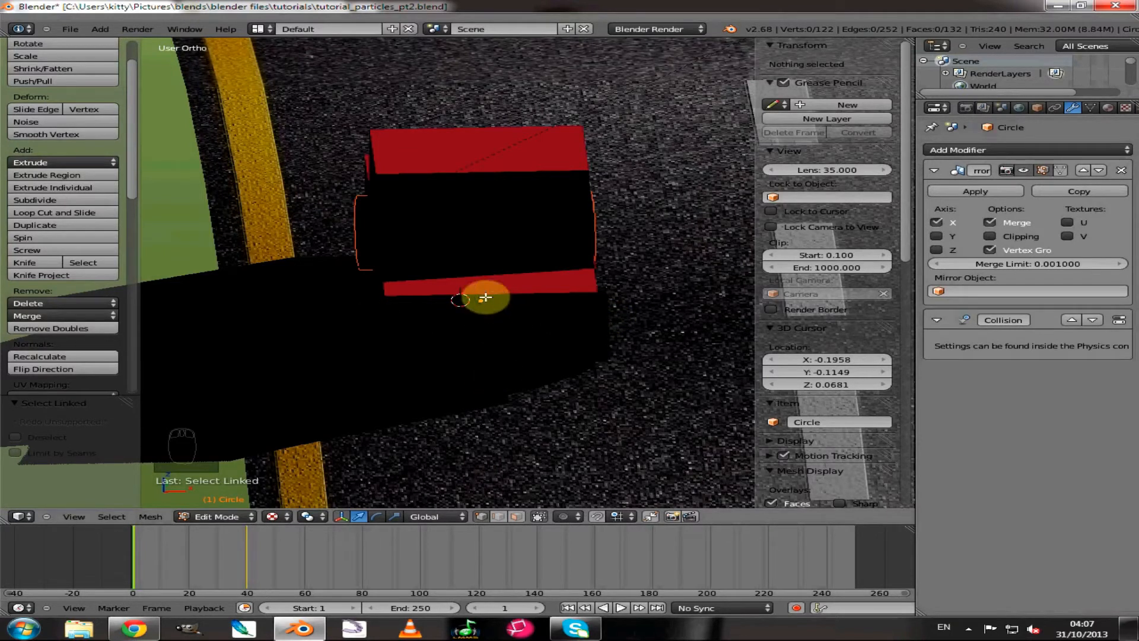
middle_drag(597, 322, 446, 320)
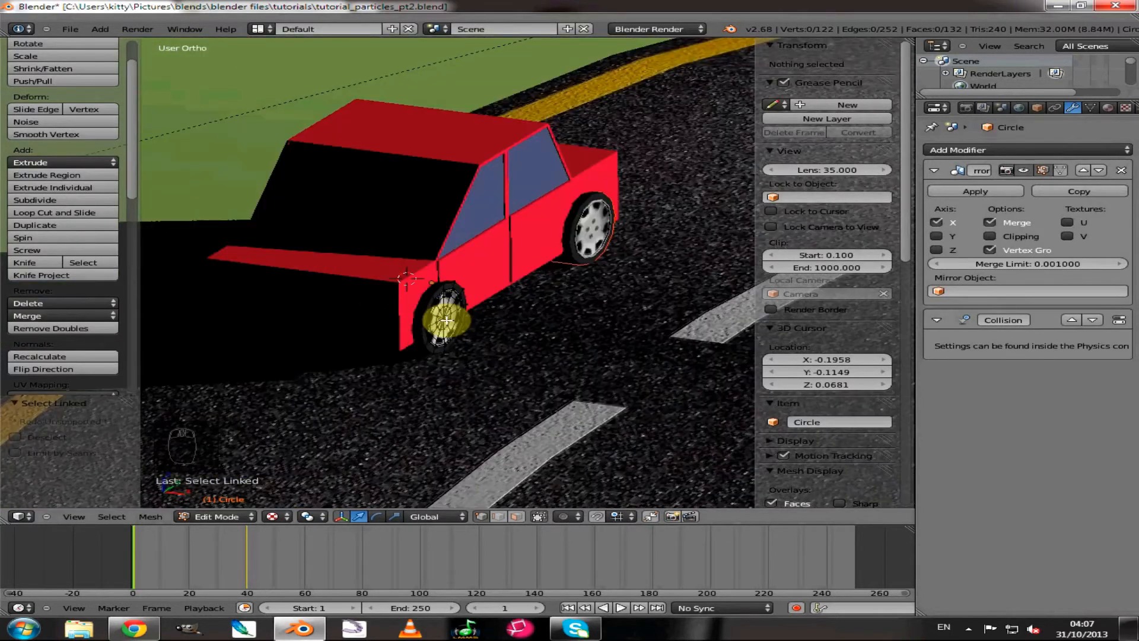
right_click(445, 317)
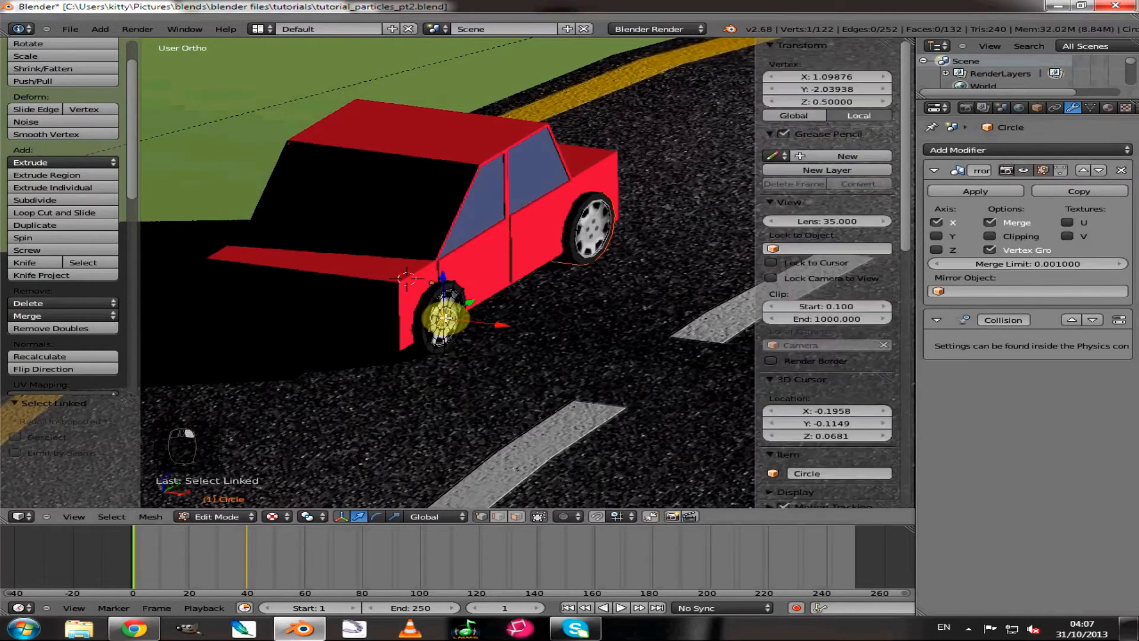
key(l)
middle_drag(347, 366, 565, 249)
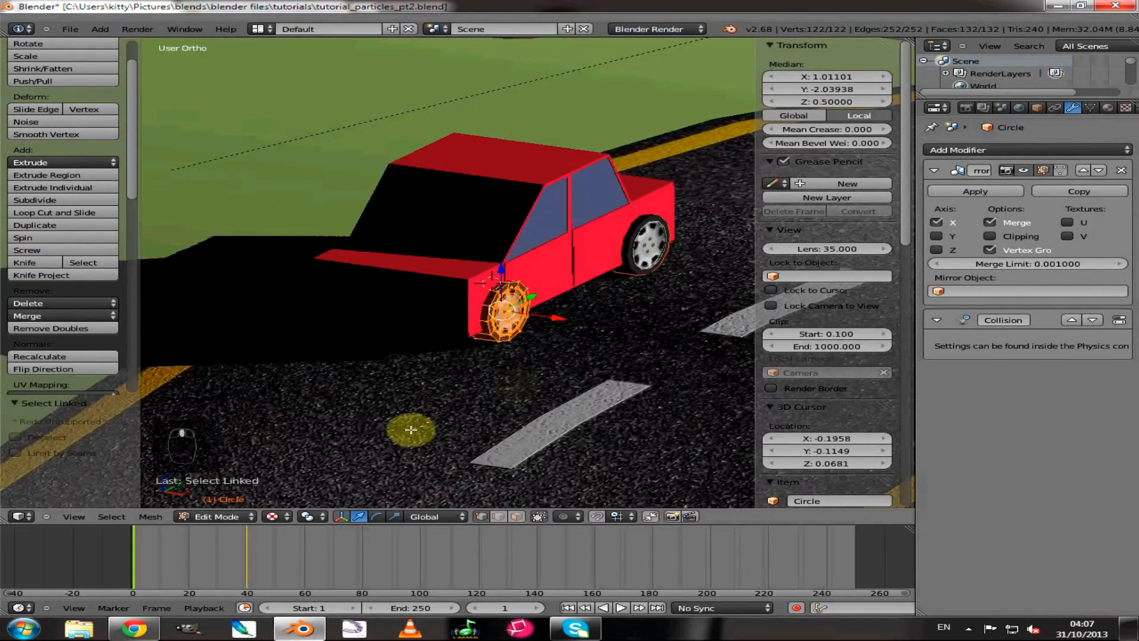
key(ctrl+z)
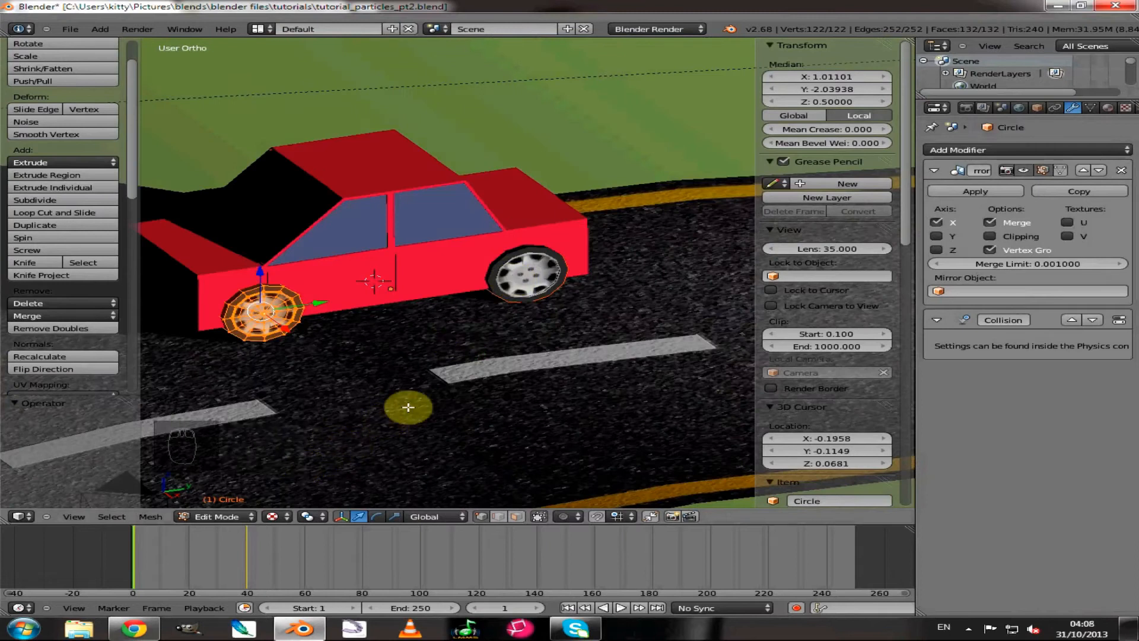
key(Tab)
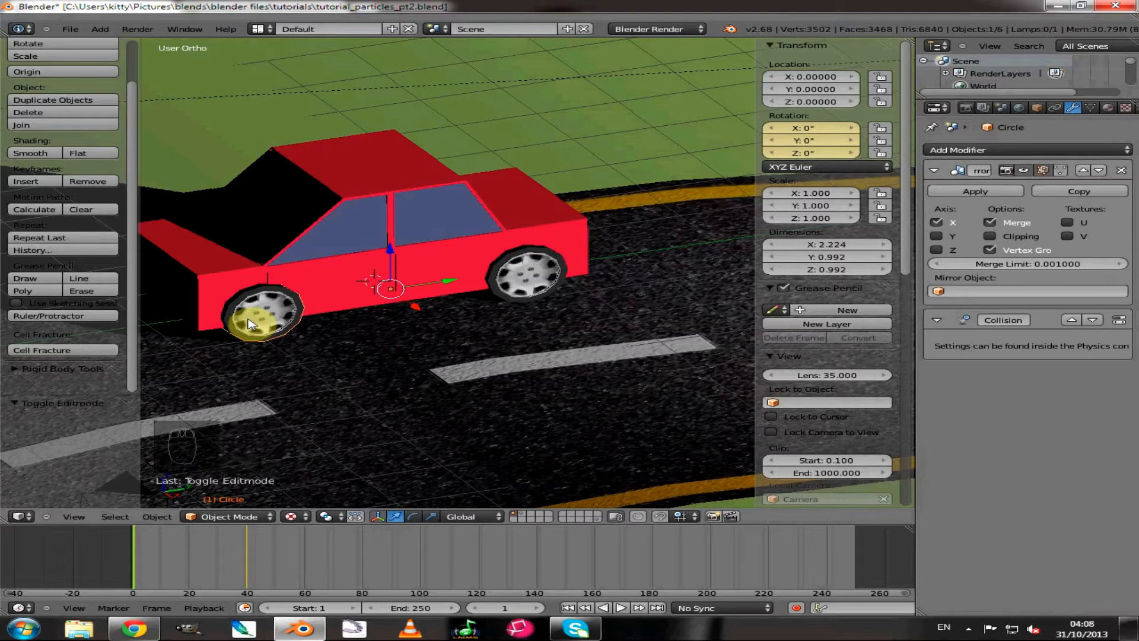
key(Tab)
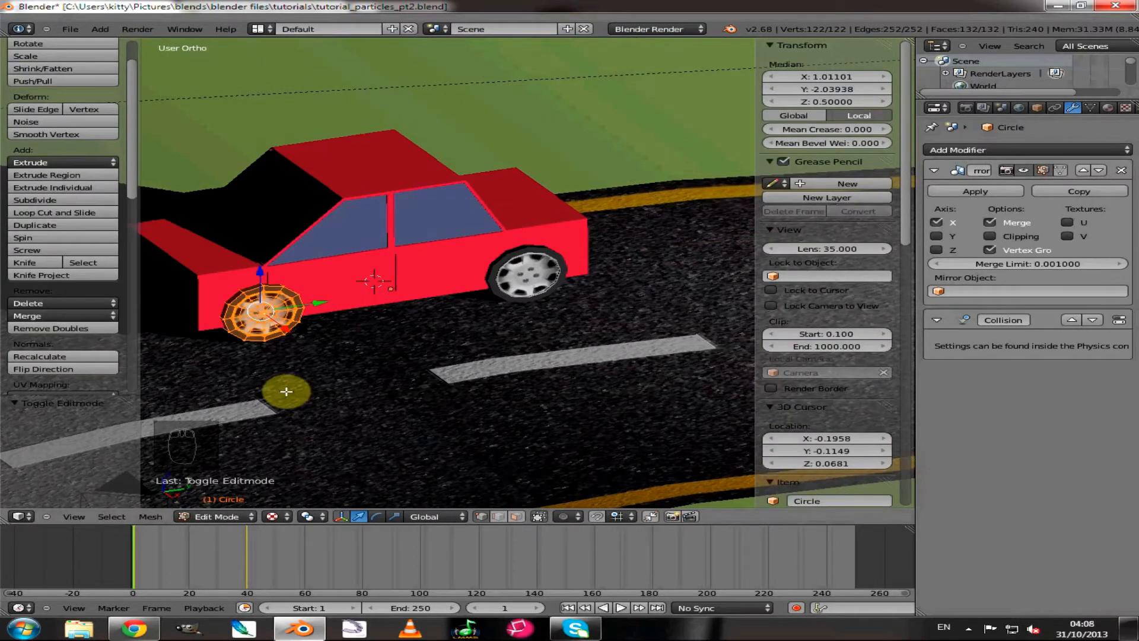
- Snap the 3D cursor to the selected front wheel and set the cursor's X location to 0
middle_drag(253, 379, 411, 374)
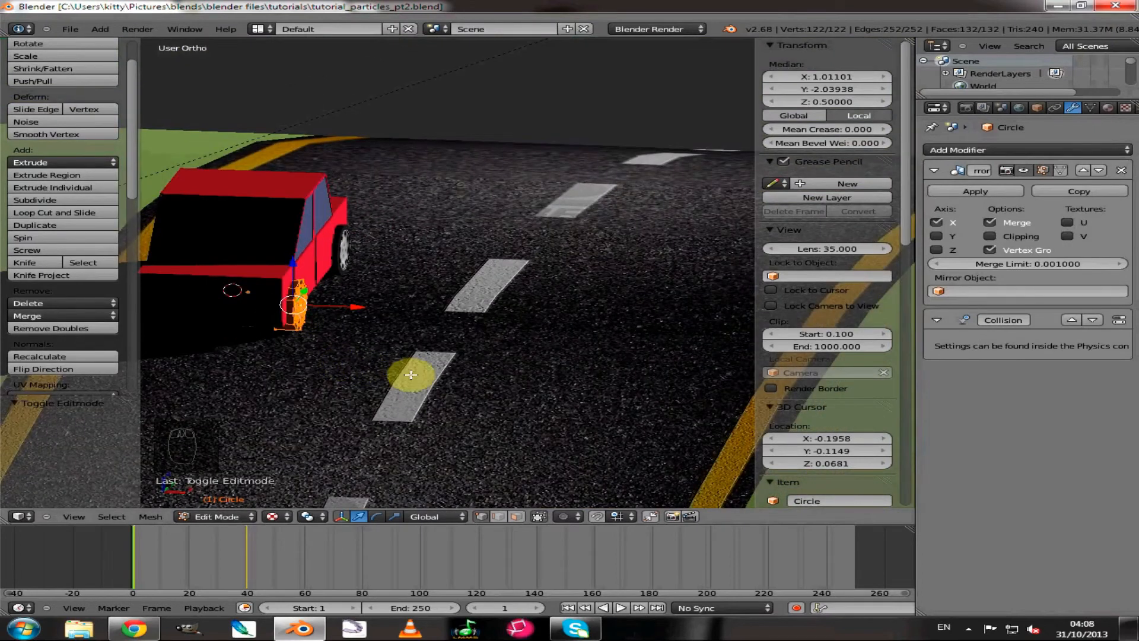
key(shift+s)
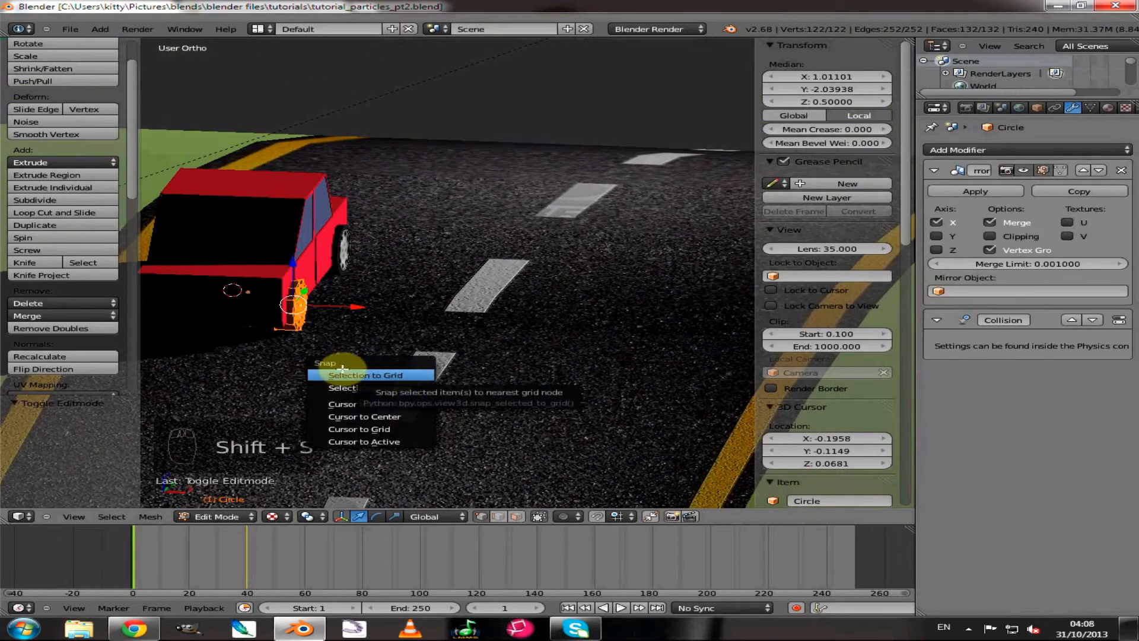
click(347, 405)
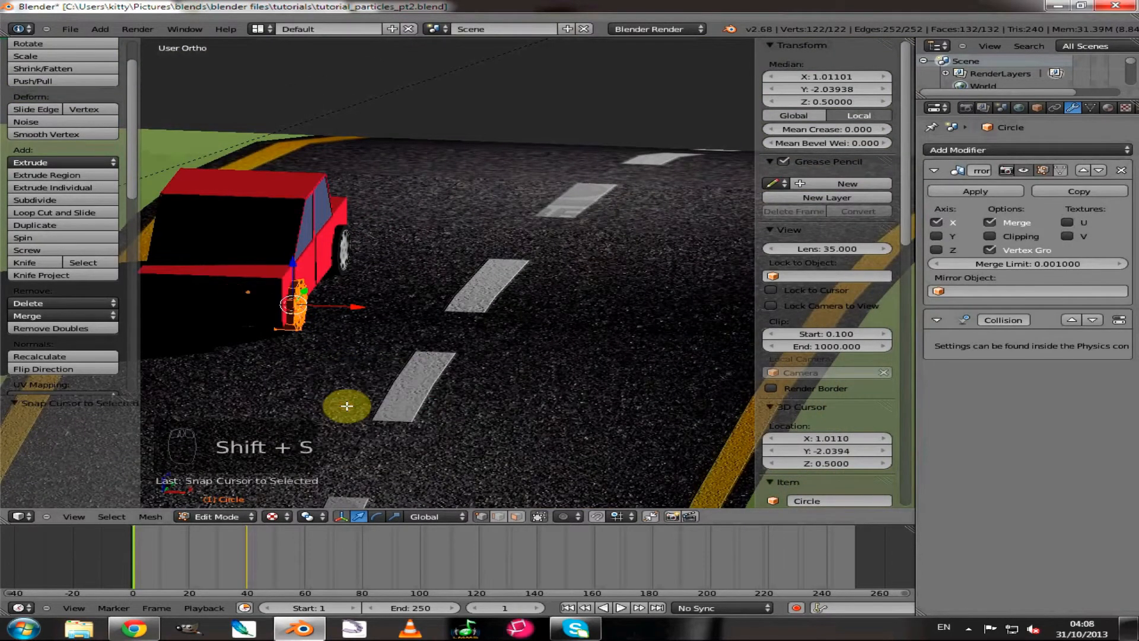
middle_drag(387, 399, 329, 400)
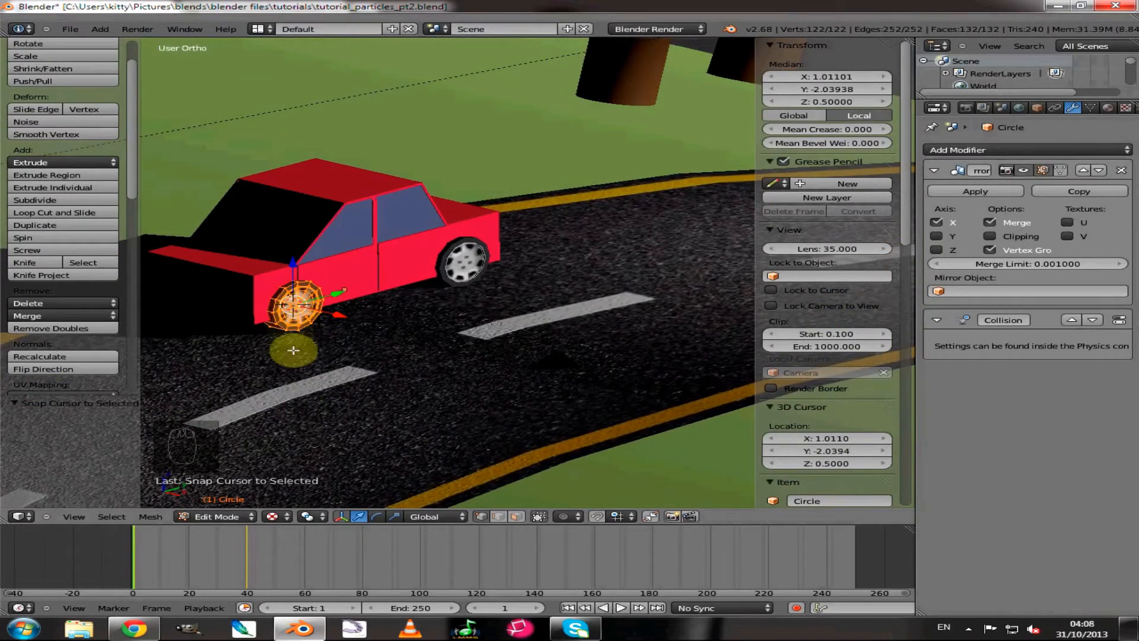
scroll(293, 348, up, 2)
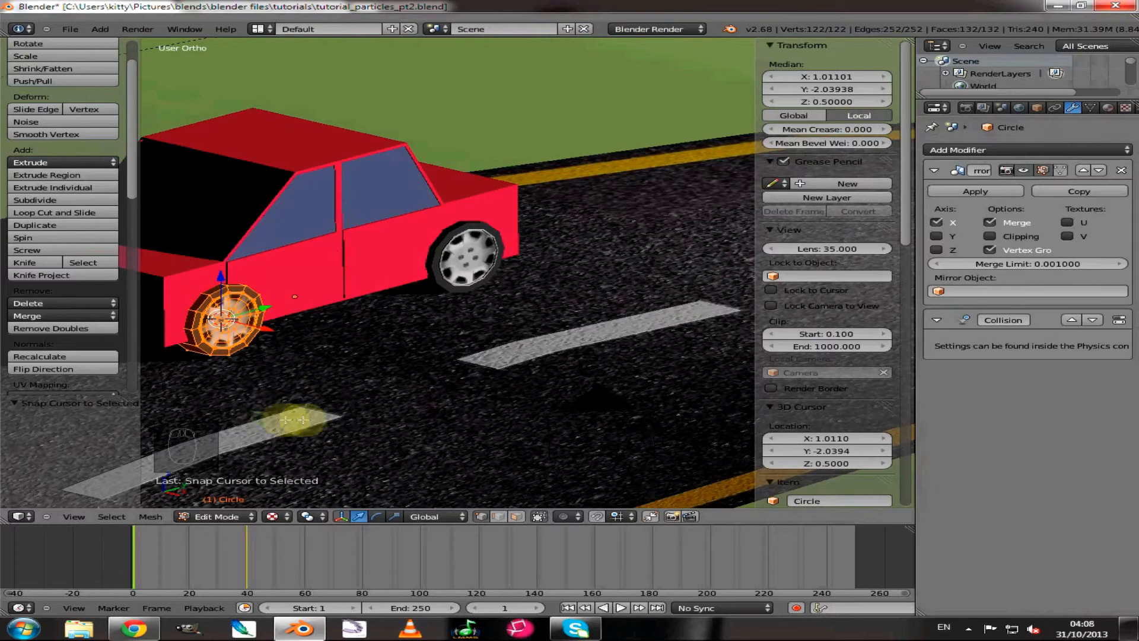
middle_drag(292, 415, 414, 407)
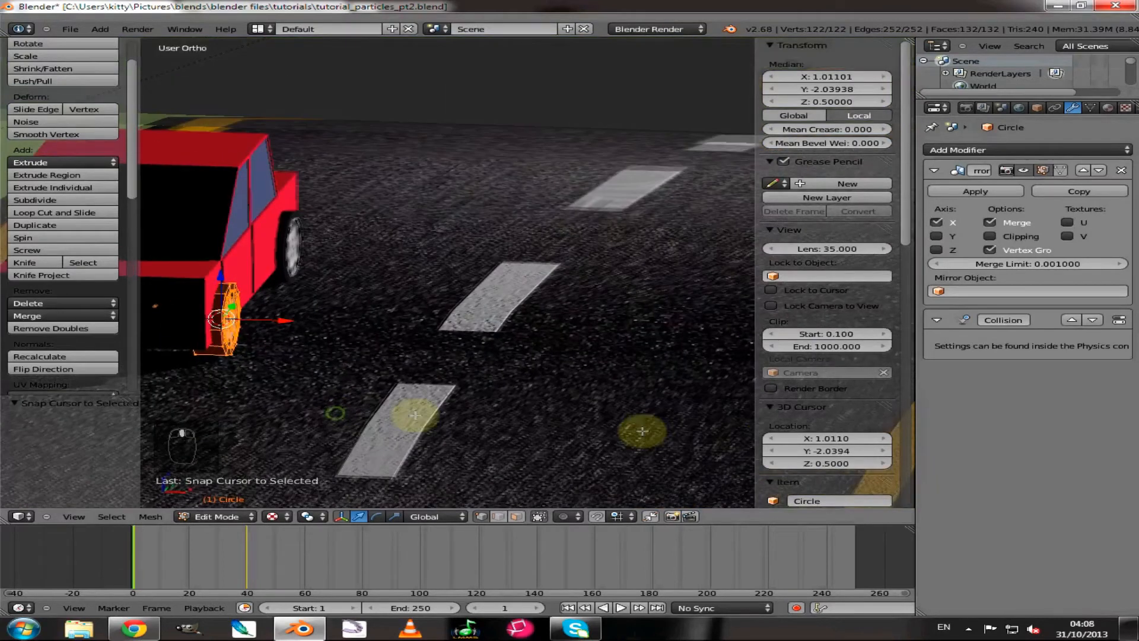
click(814, 438)
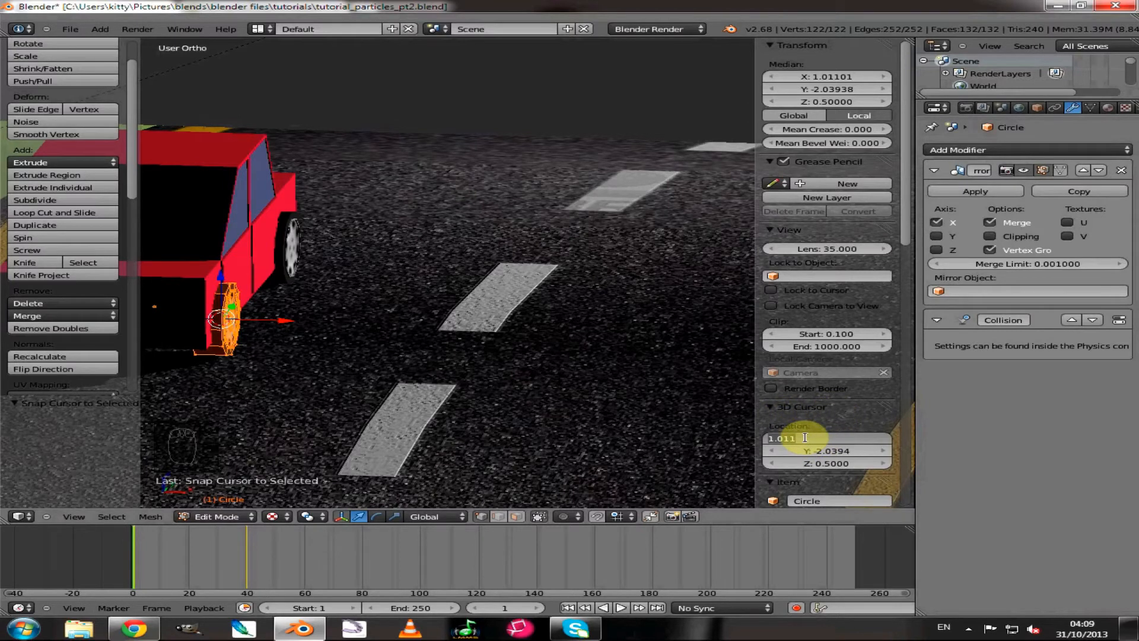
key(Return)
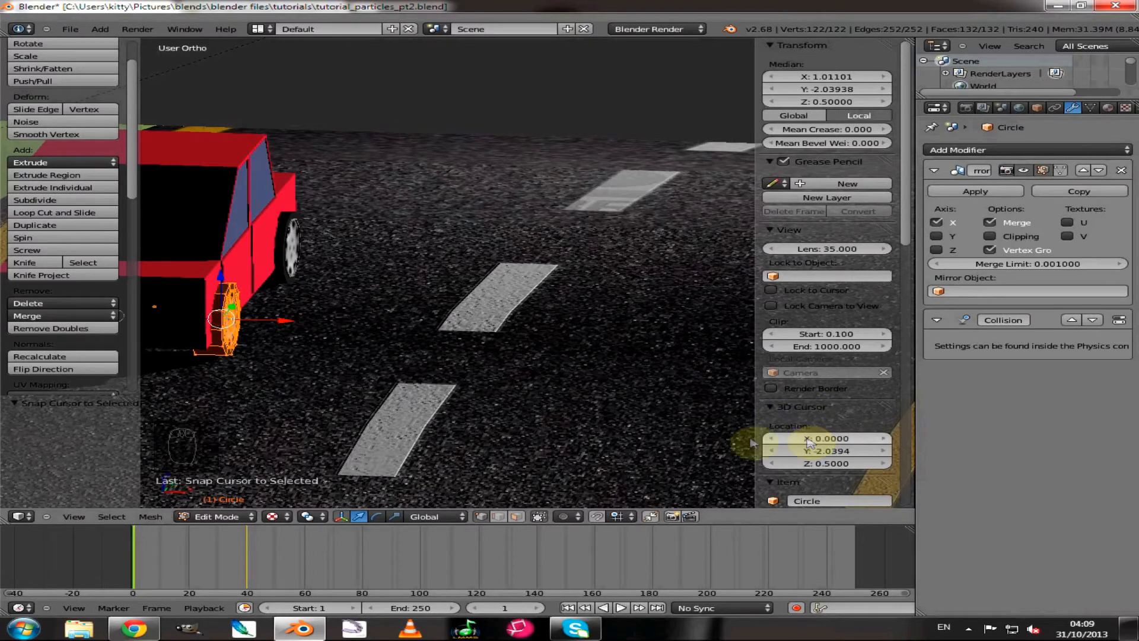
- Return to Object Mode and set the front wheels' origin to the 3D cursor
middle_drag(607, 445, 434, 405)
scroll(434, 404, up, 2)
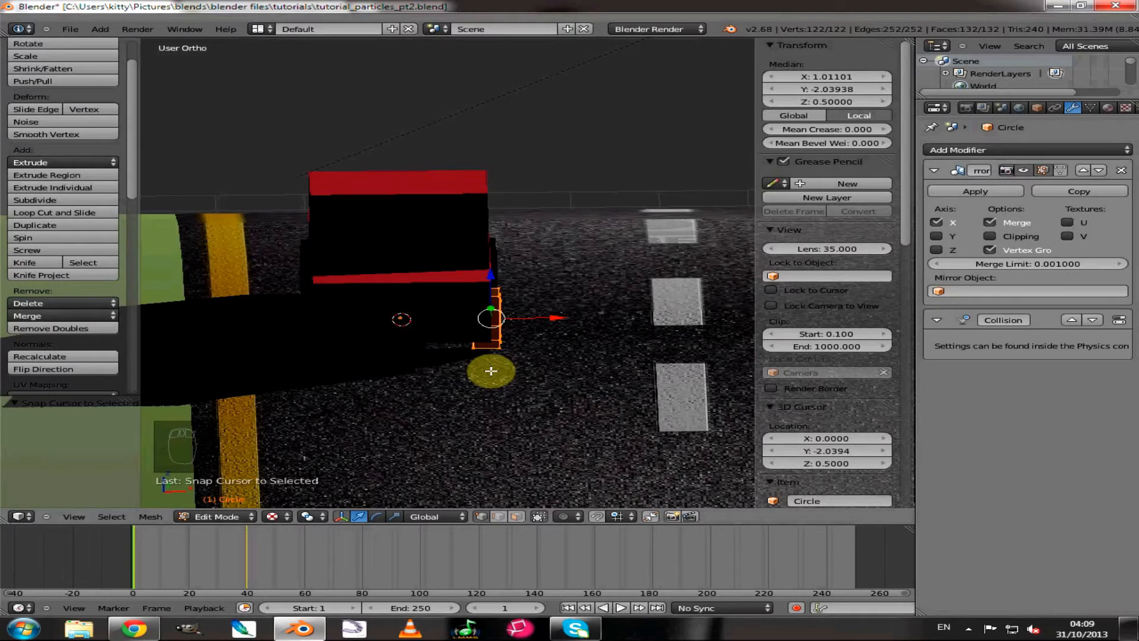
click(218, 516)
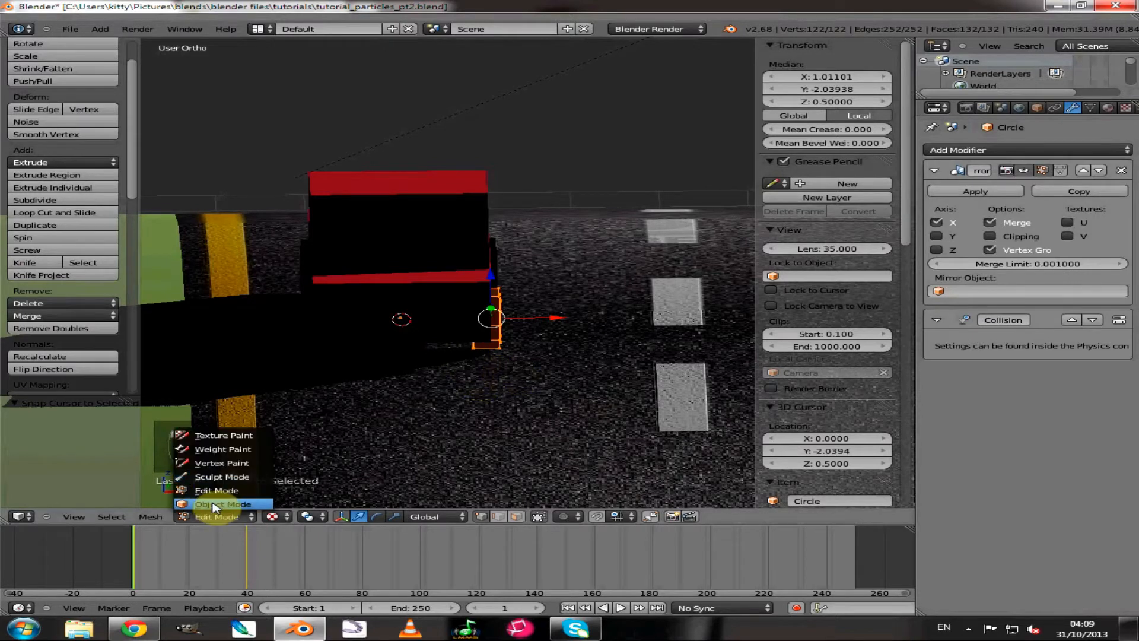
click(214, 504)
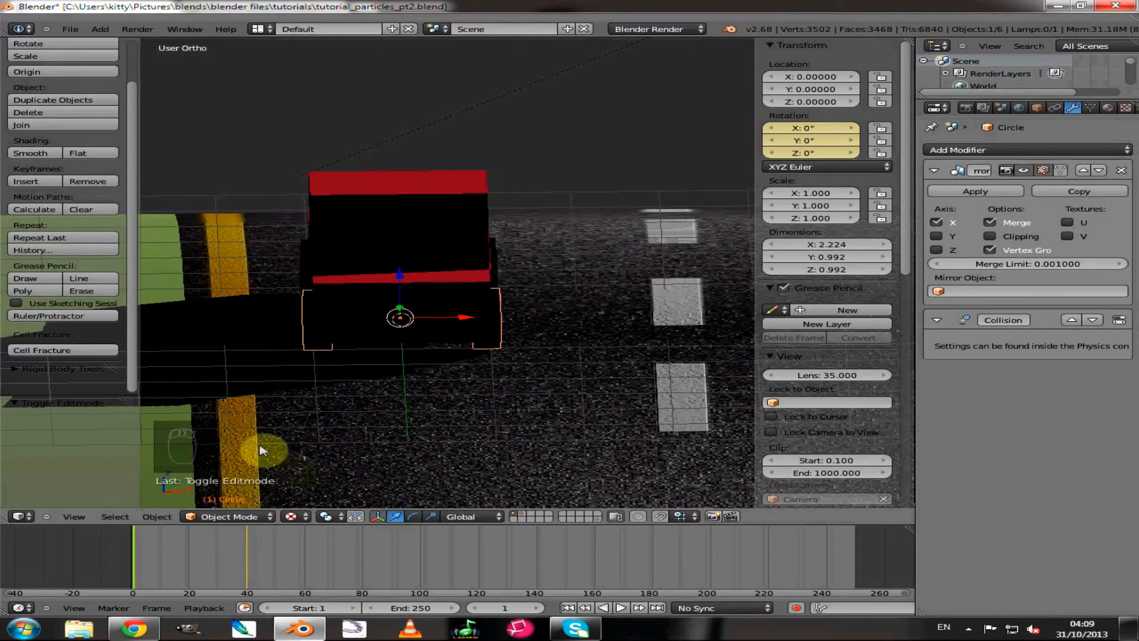
scroll(81, 81, up, 2)
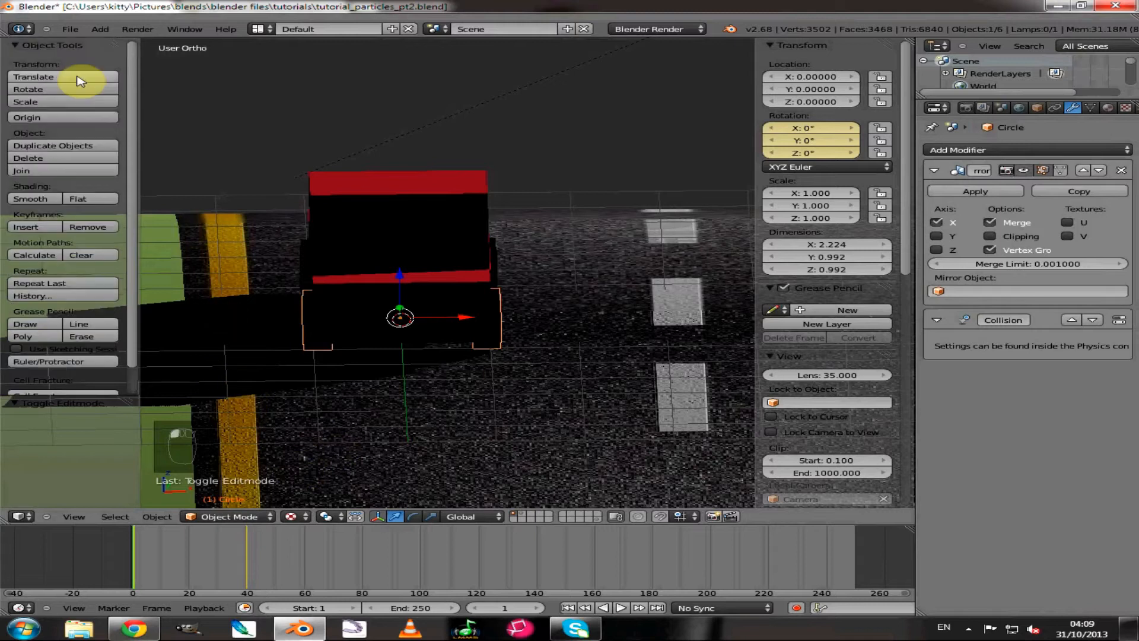
click(50, 119)
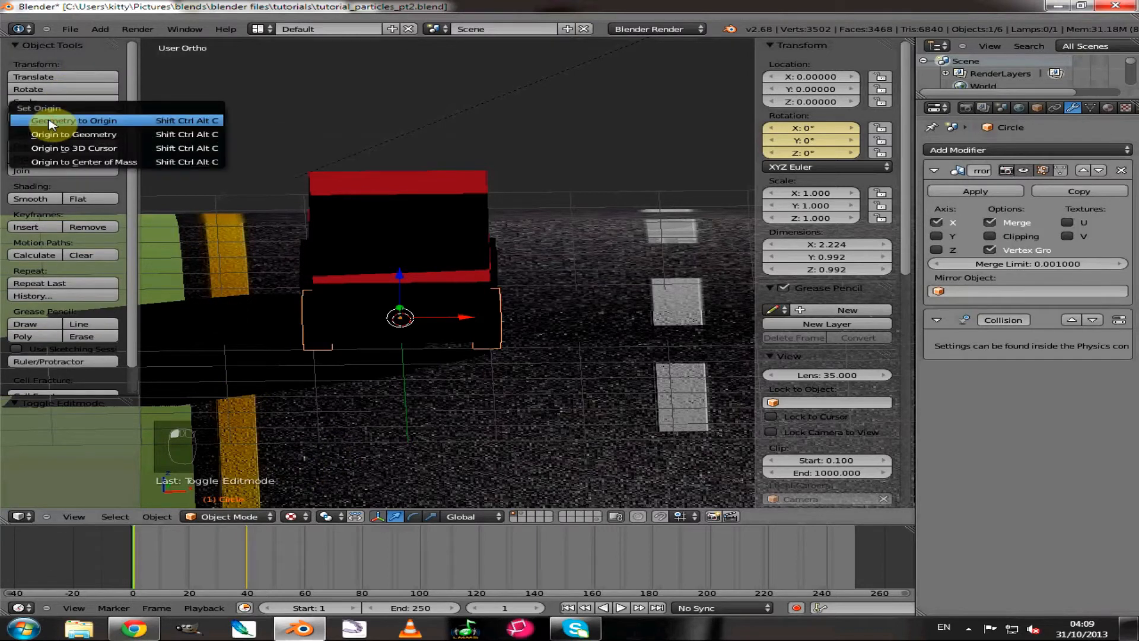
click(56, 150)
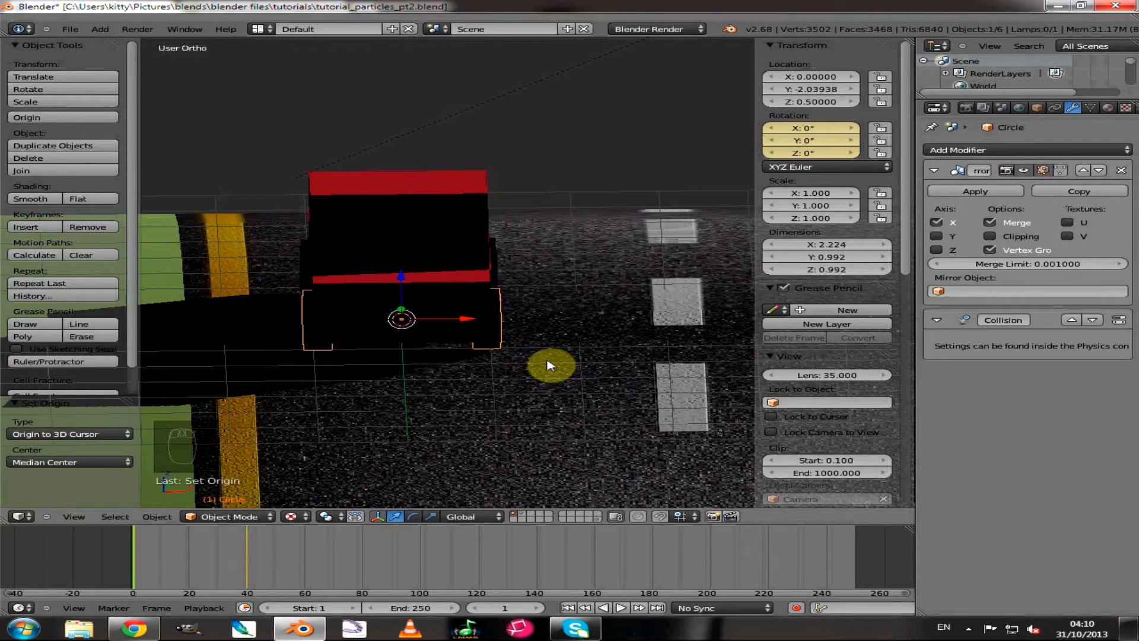
- Play the animation to check the front wheels' rotation, stop playback and return to frame 1
middle_drag(542, 379, 419, 371)
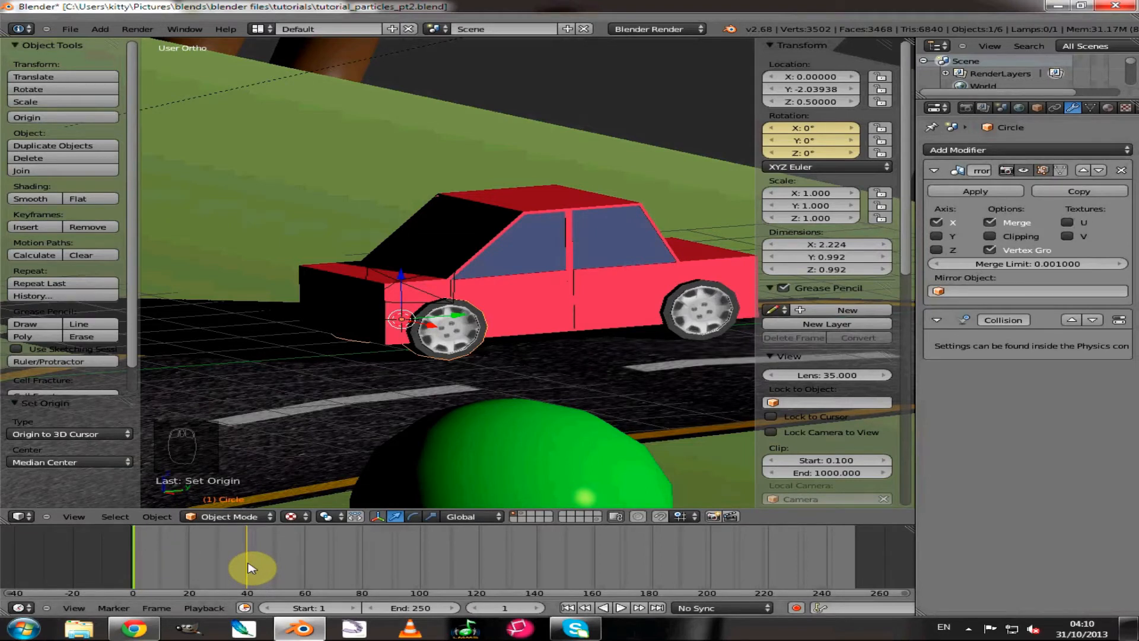
click(620, 609)
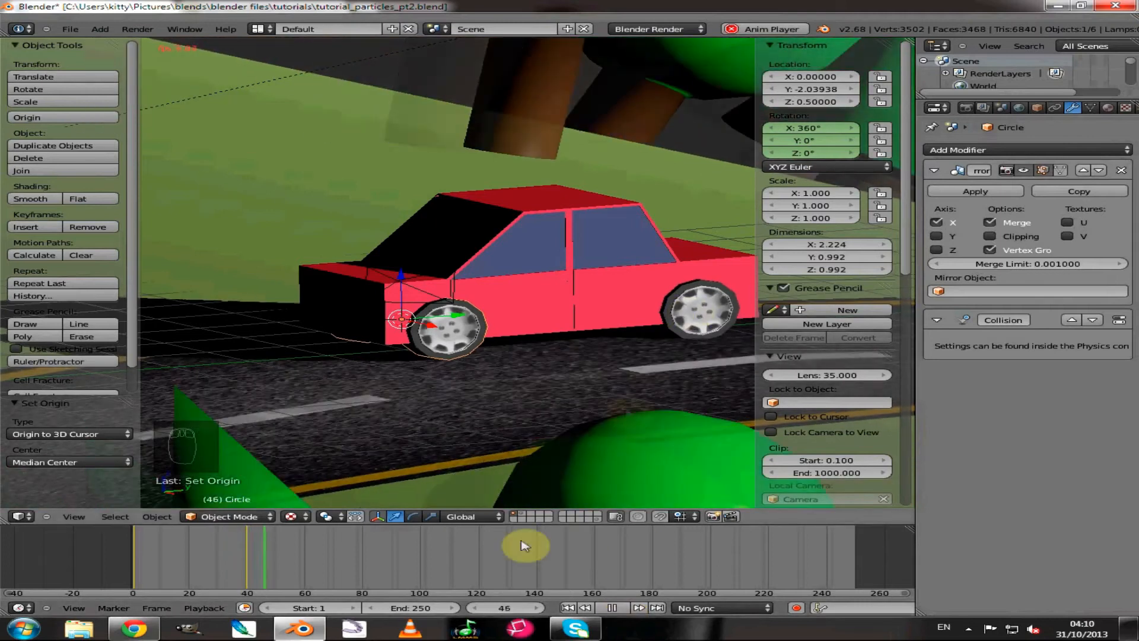
click(612, 607)
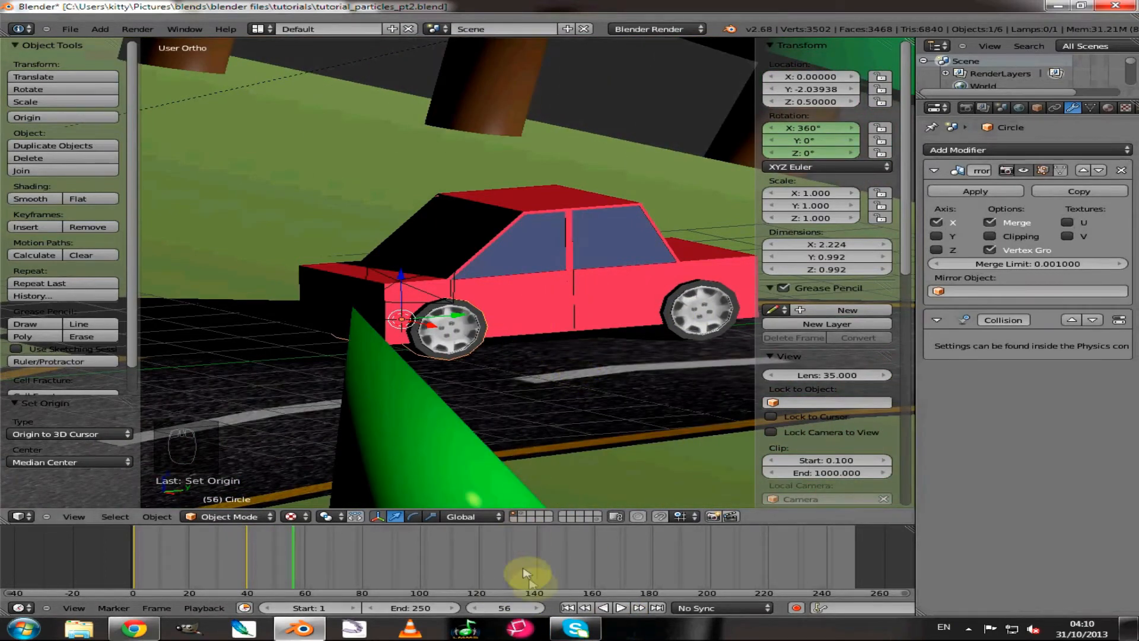
click(568, 607)
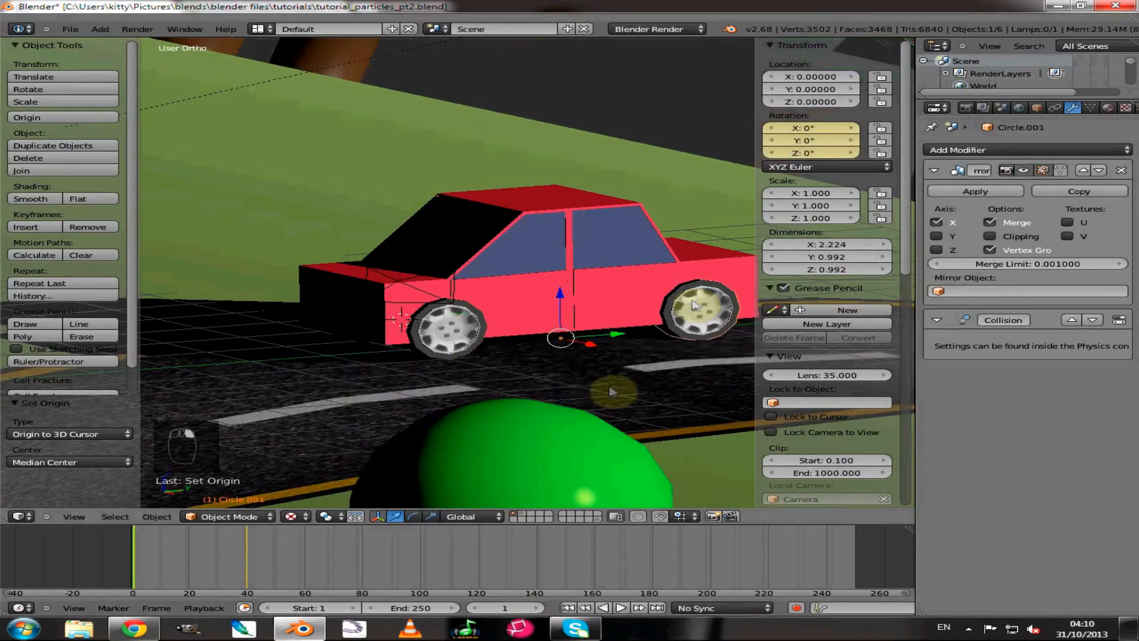
- Delete the rear wheels' rotation keyframes at frame 40
click(247, 561)
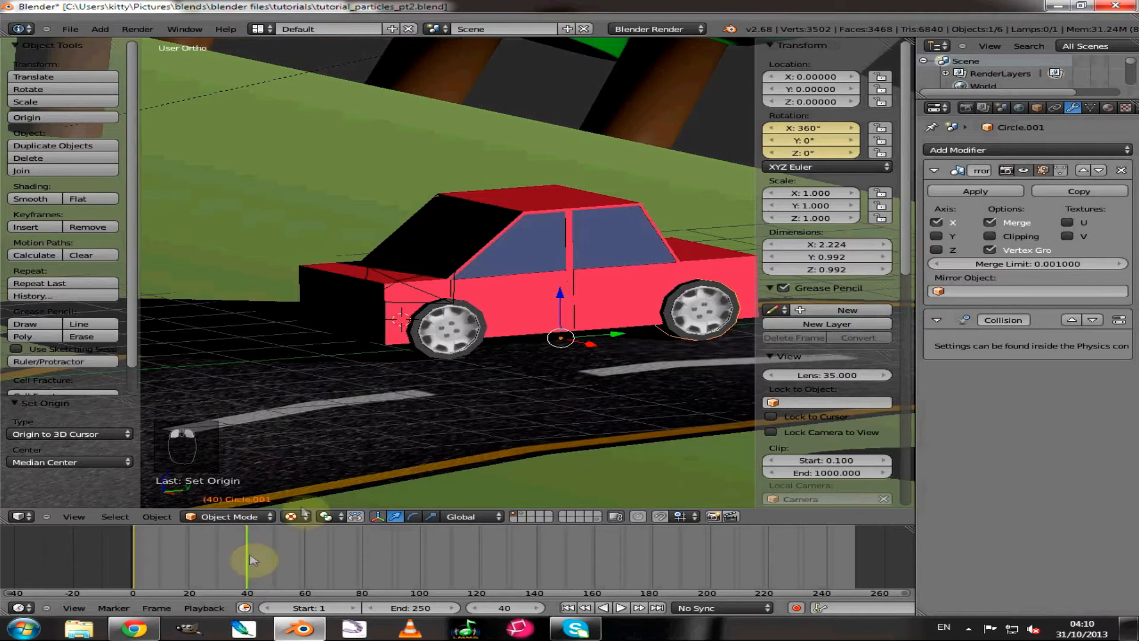
click(95, 227)
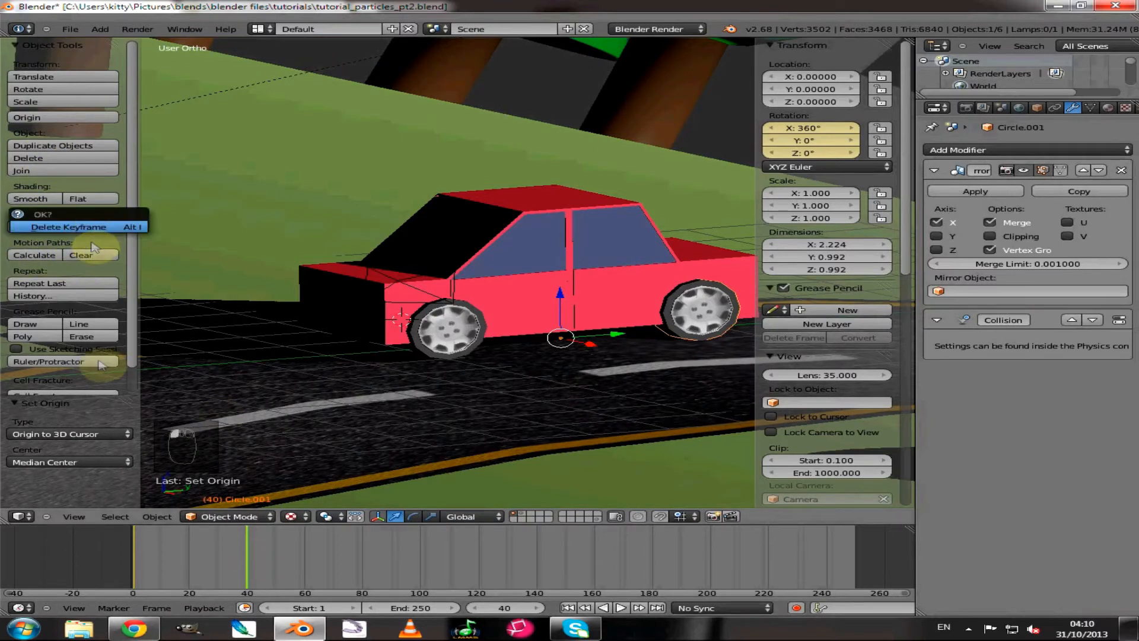
click(106, 234)
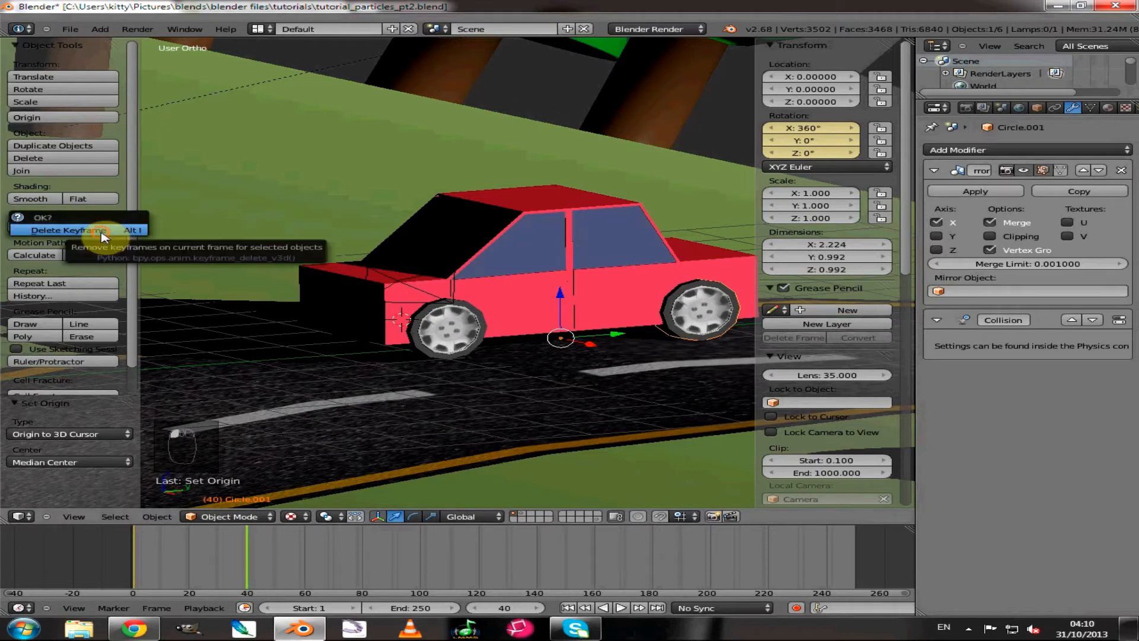
click(103, 230)
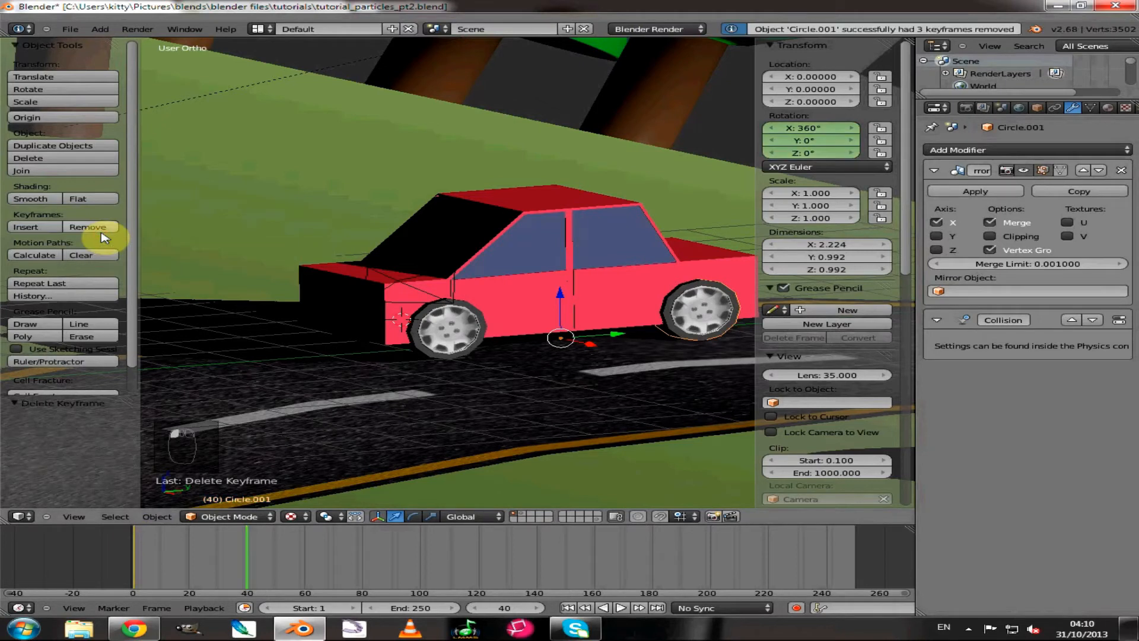
- Go to frame 1 and delete the rear wheels' rotation keyframes there
click(132, 548)
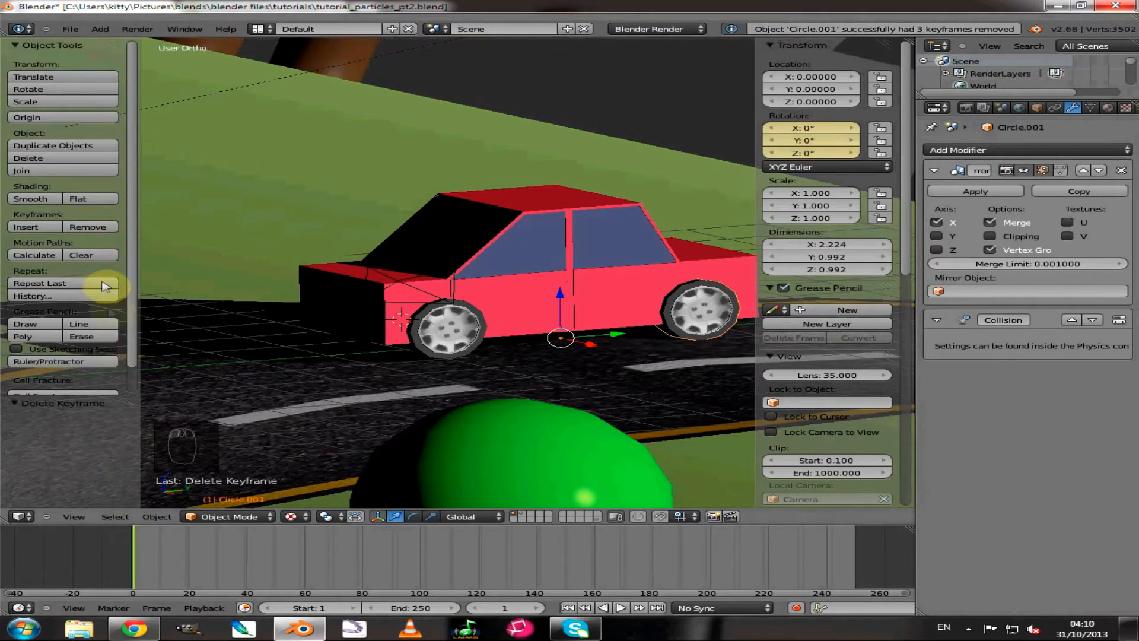
click(87, 228)
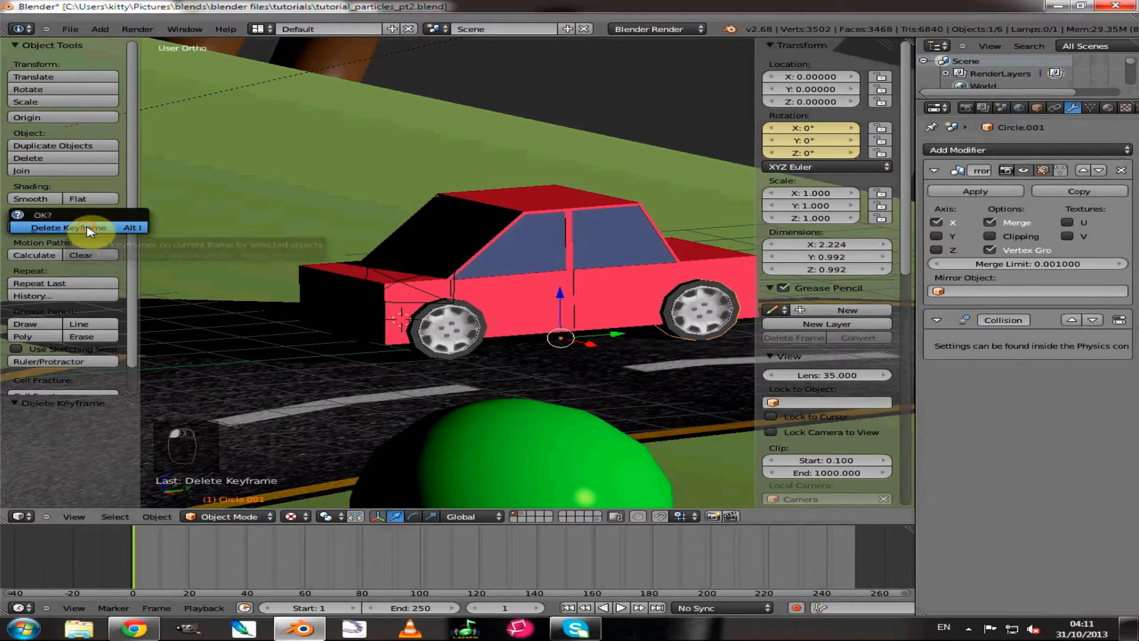
click(87, 231)
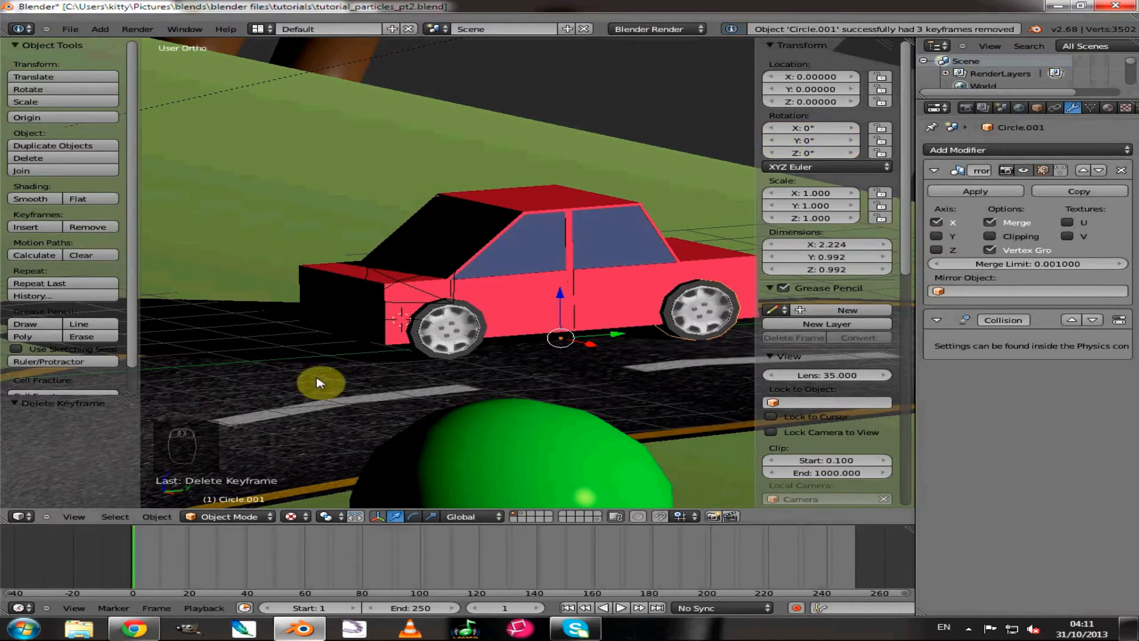
- Select the rear wheels in Edit Mode, snap the 3D cursor to the selection and set the cursor's X location to 0
right_click(697, 314)
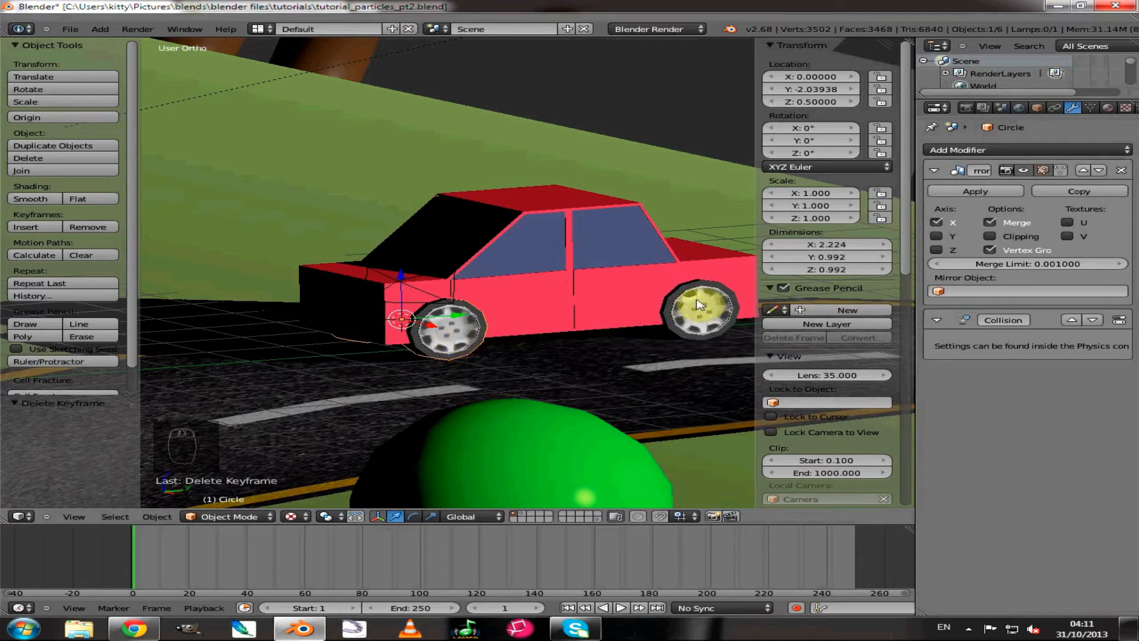
right_click(701, 315)
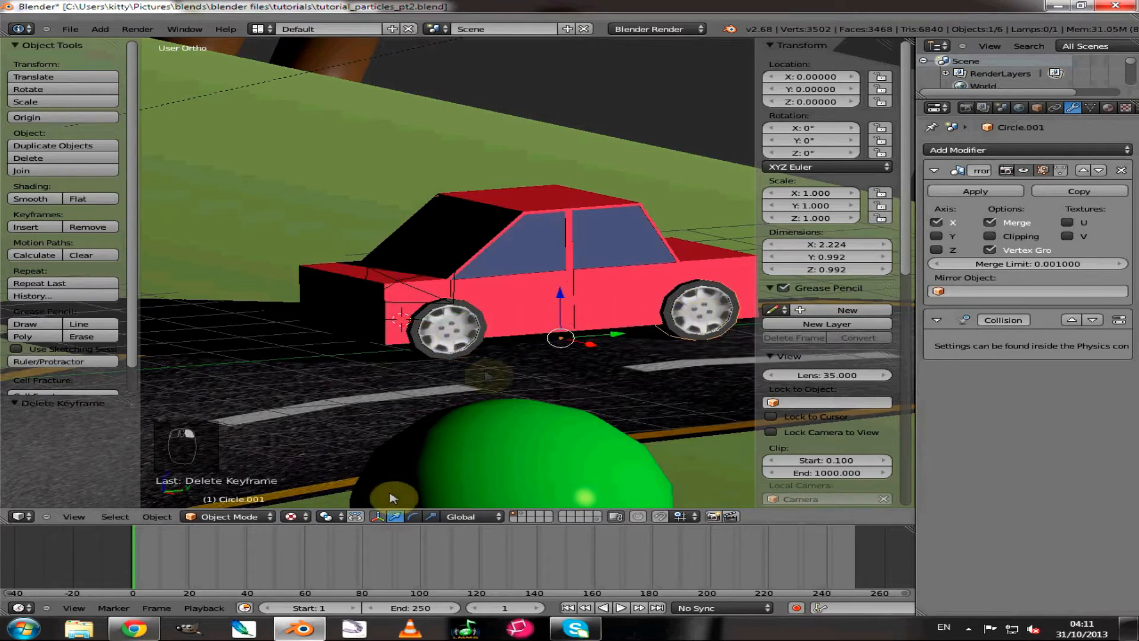
click(235, 518)
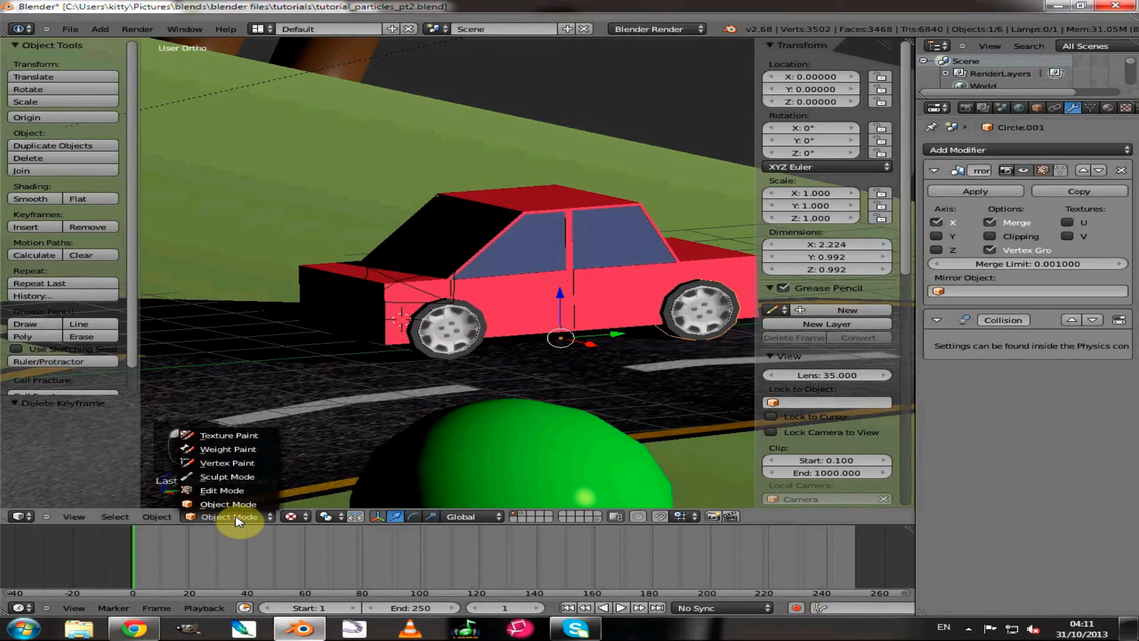
click(221, 491)
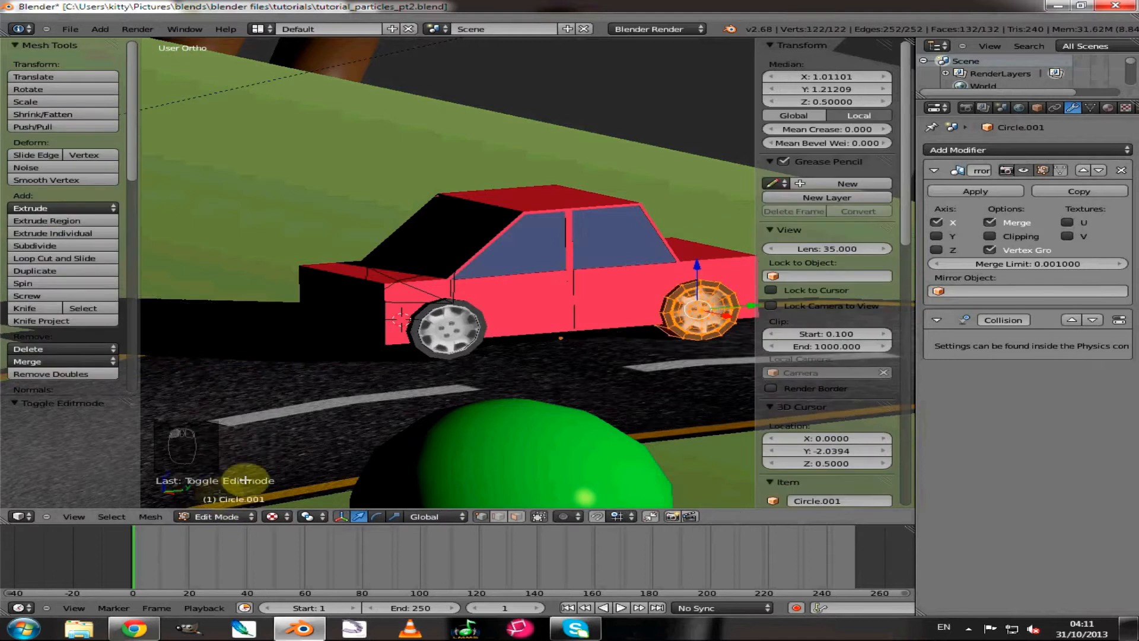
key(shift+s)
click(558, 355)
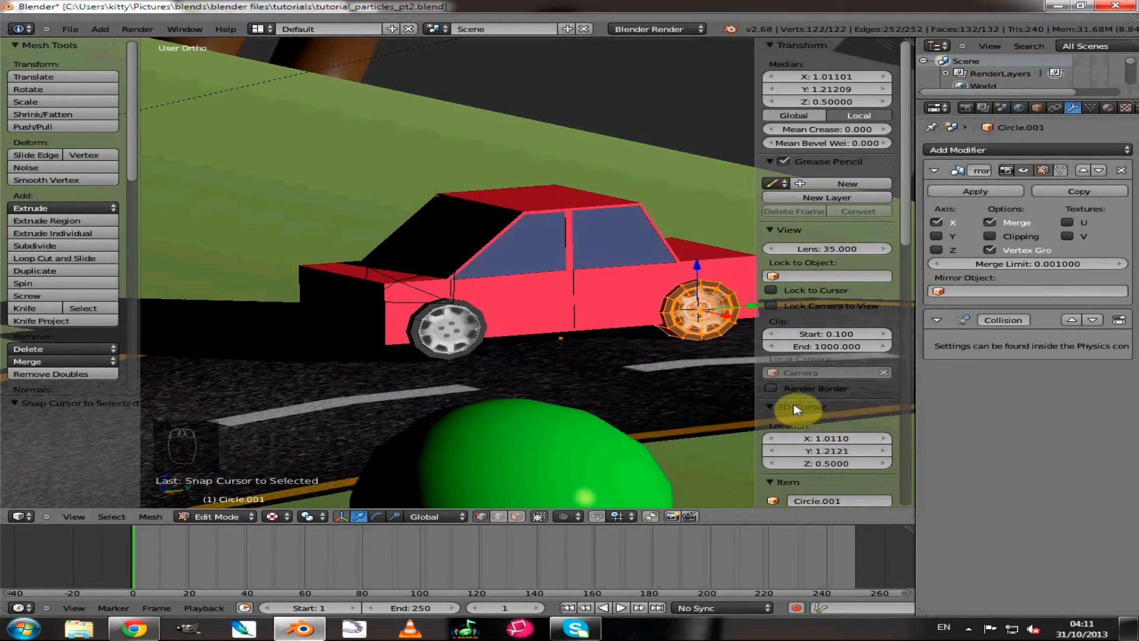
click(834, 442)
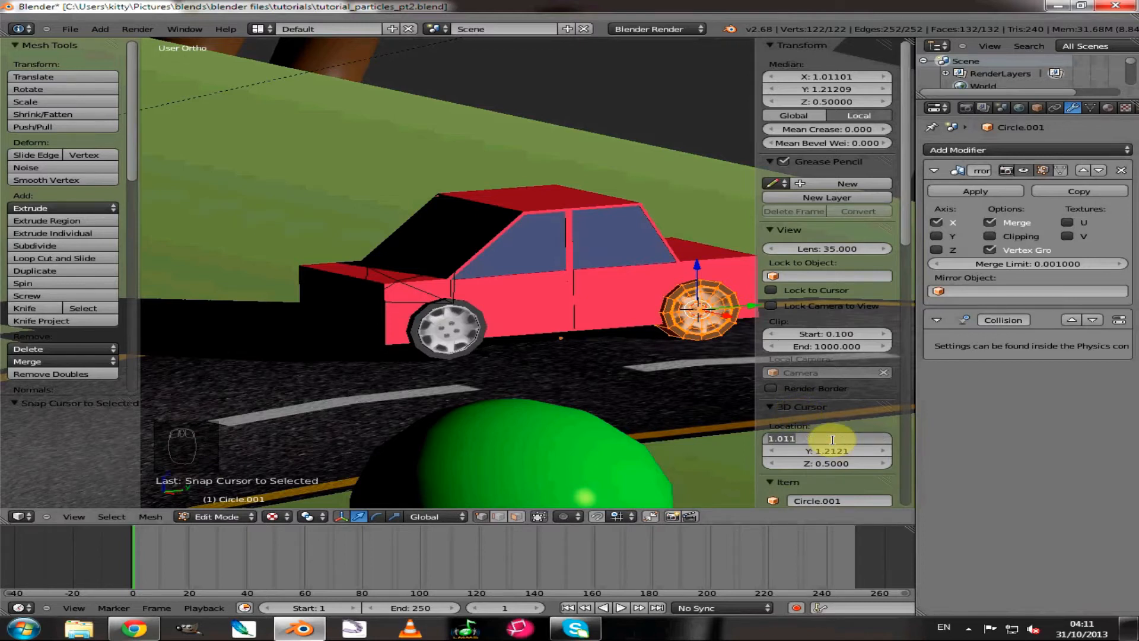
text(0)
key(Return)
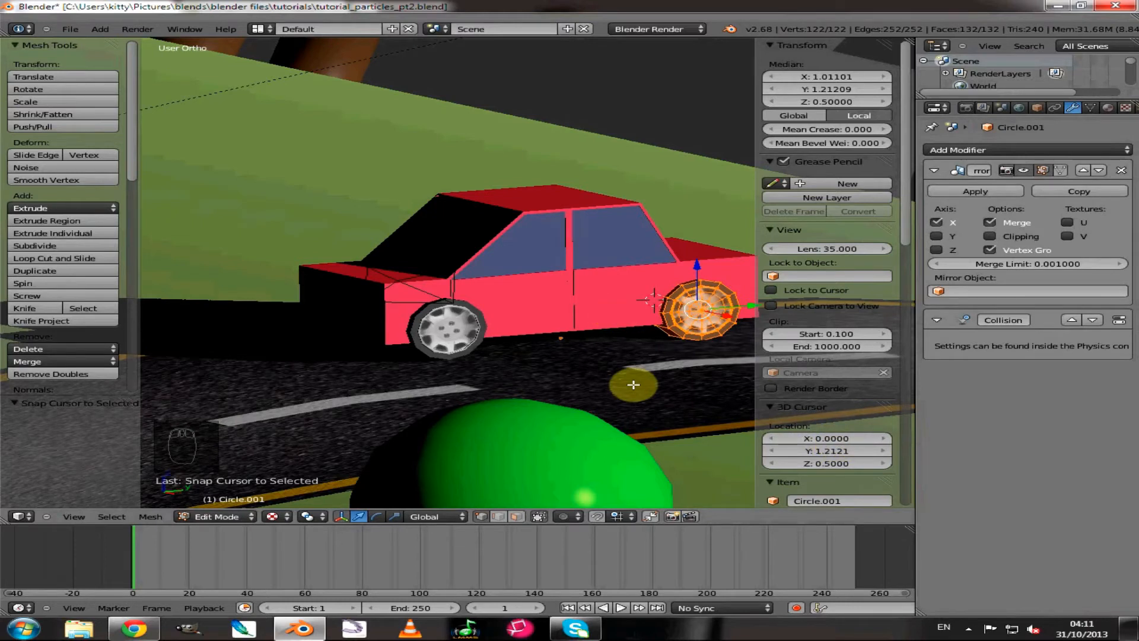
- Return to Object Mode and set the rear wheels' origin to the 3D cursor
click(215, 517)
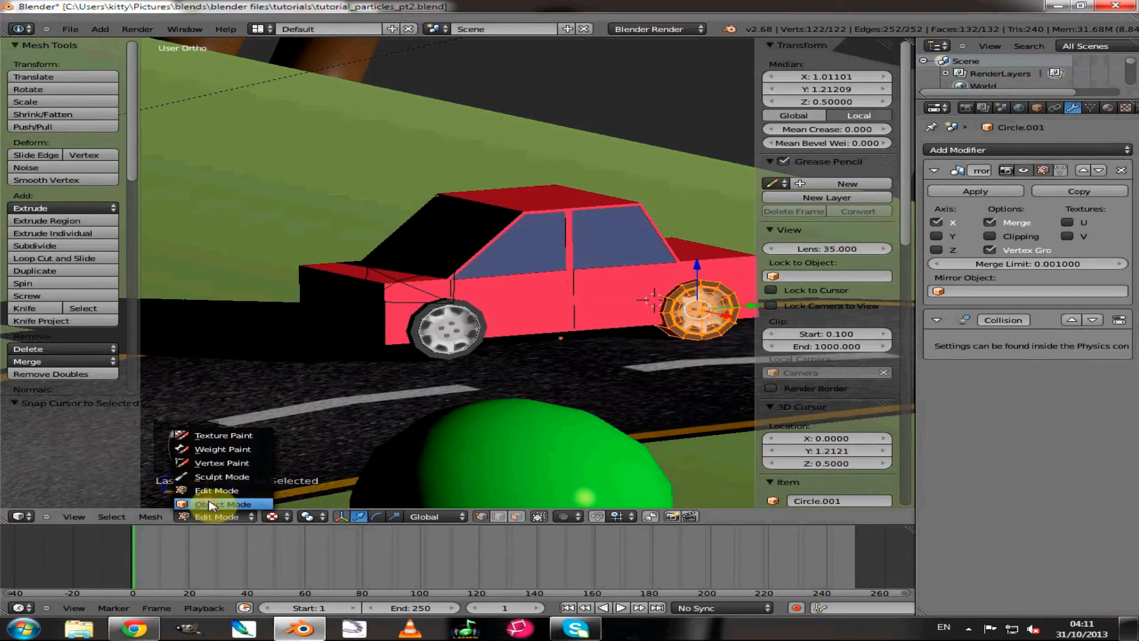
click(212, 505)
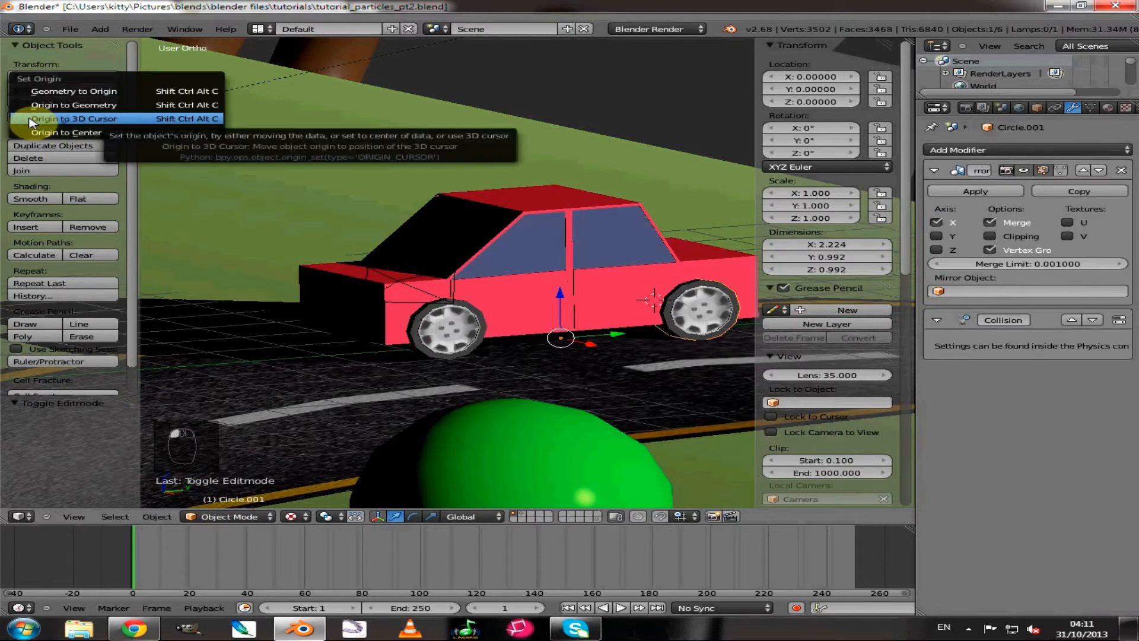
click(65, 119)
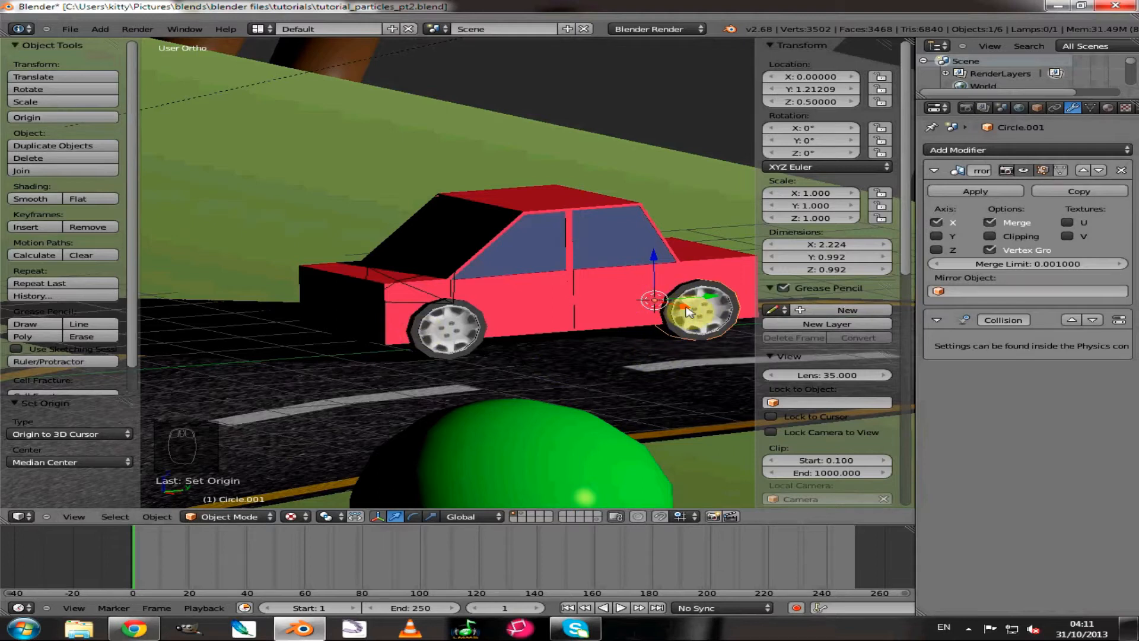
- Rename the front wheels object "front wheel" and the rear wheels object "back wheels"
middle_drag(666, 338, 534, 361)
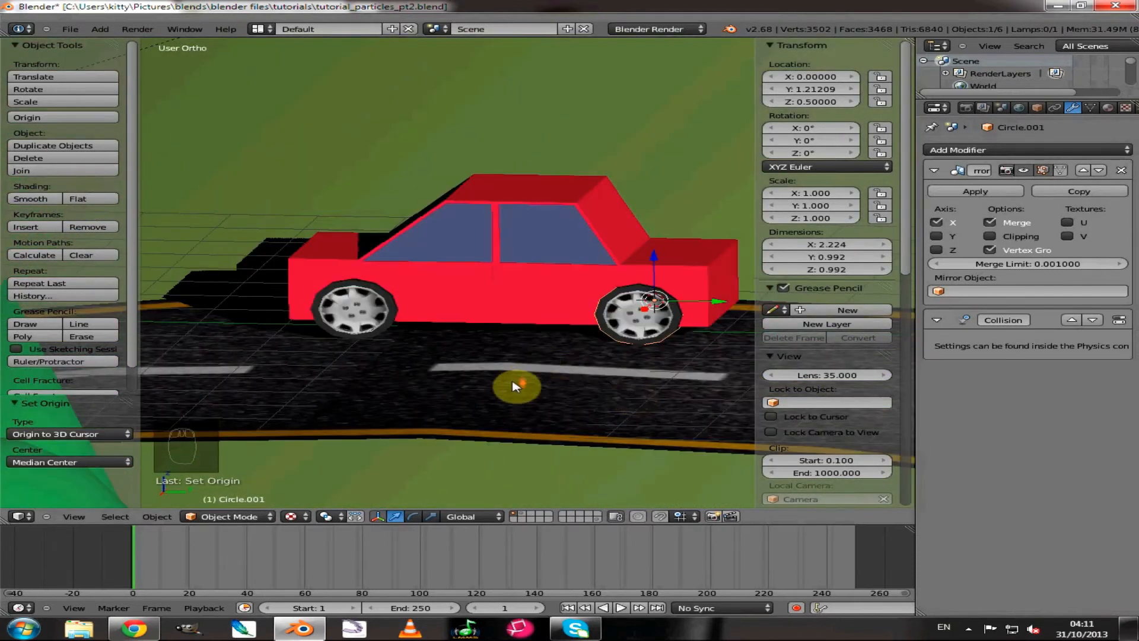
scroll(517, 386, up, 2)
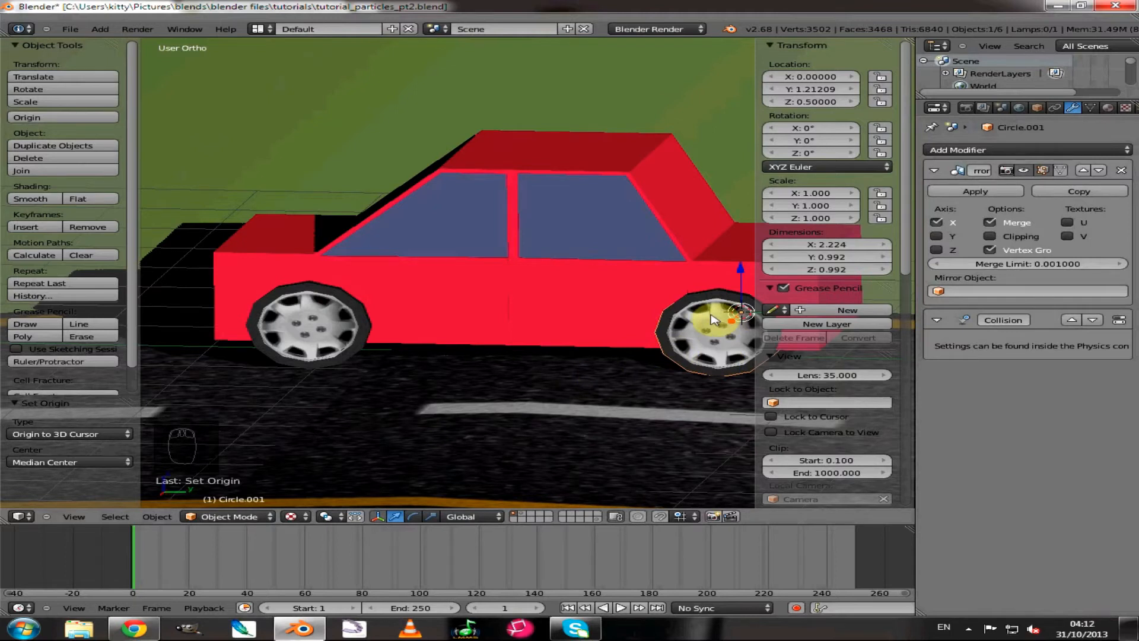
right_click(321, 328)
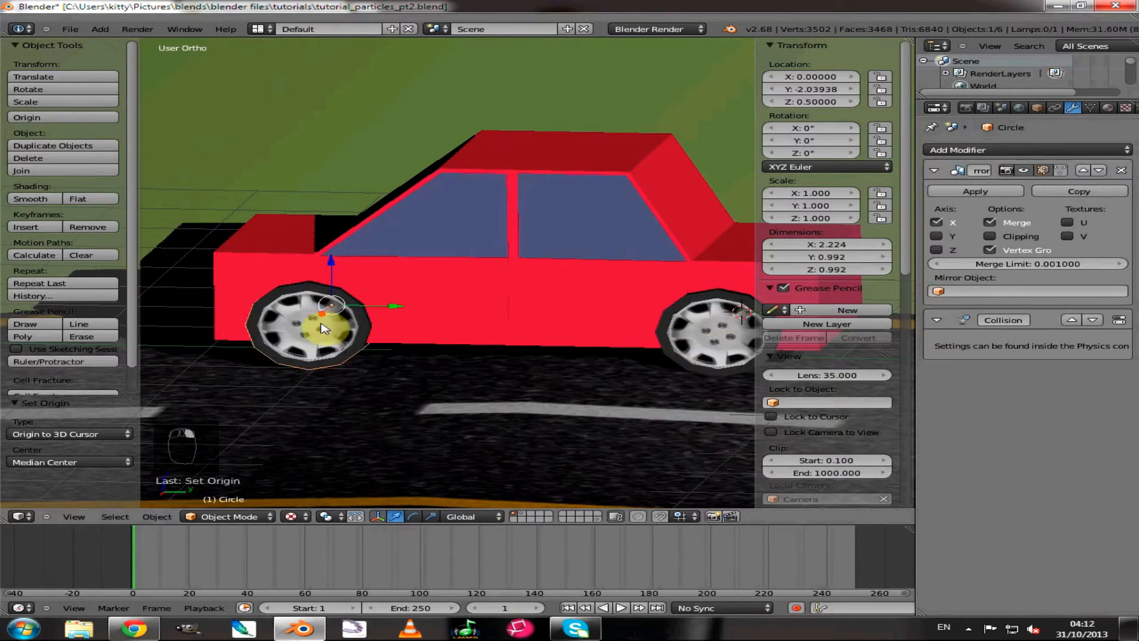
scroll(833, 368, down, 8)
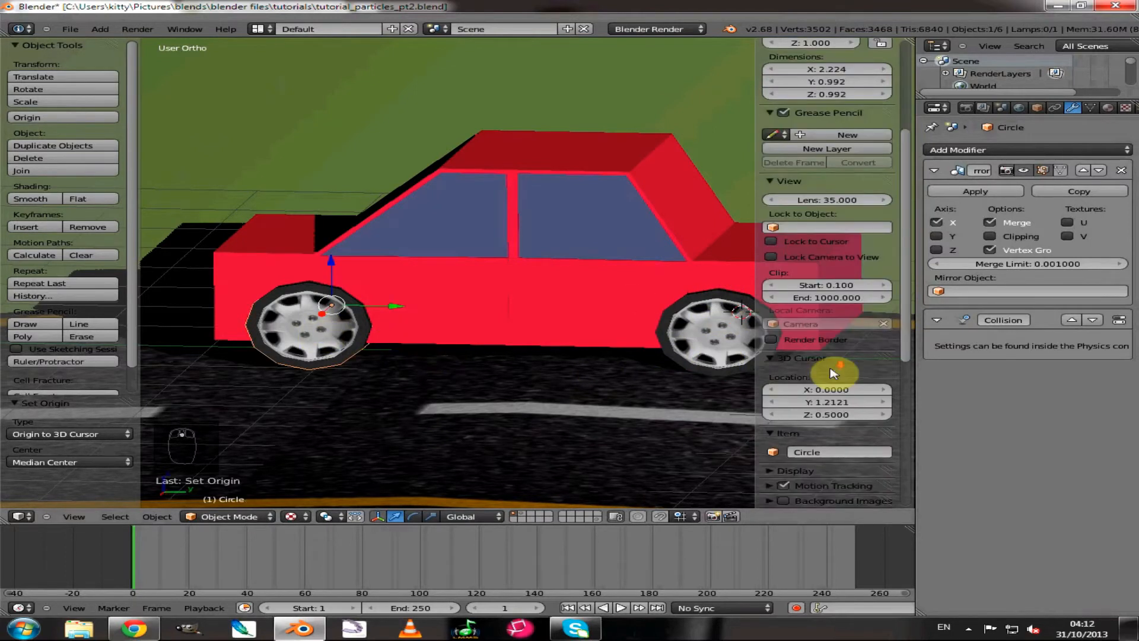
scroll(831, 373, down, 2)
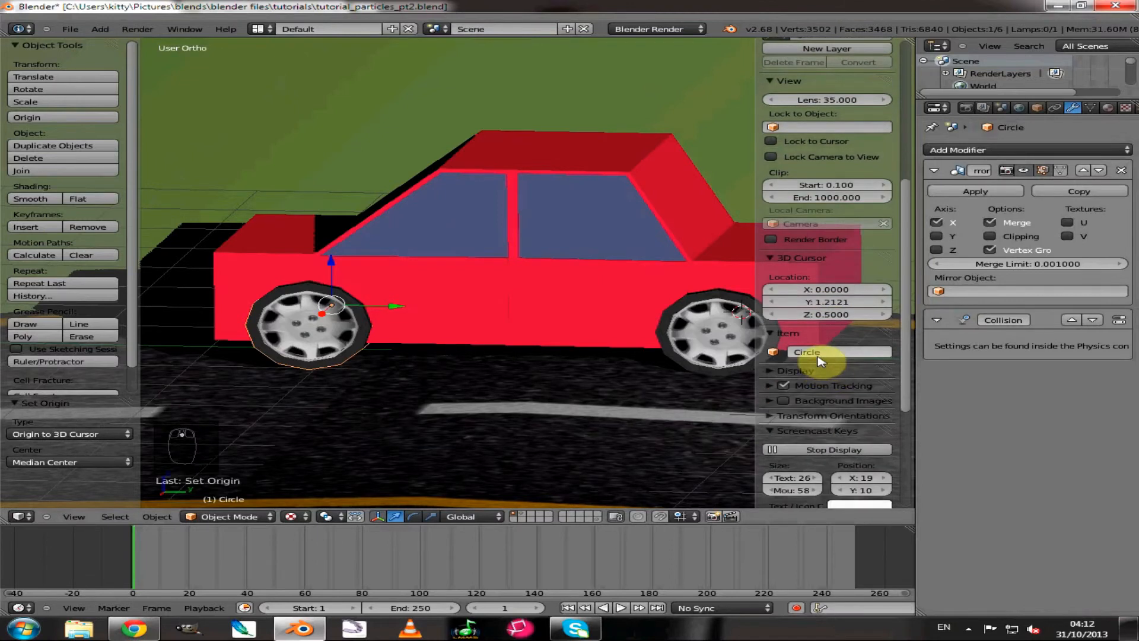
scroll(820, 358, up, 2)
scroll(820, 359, down, 2)
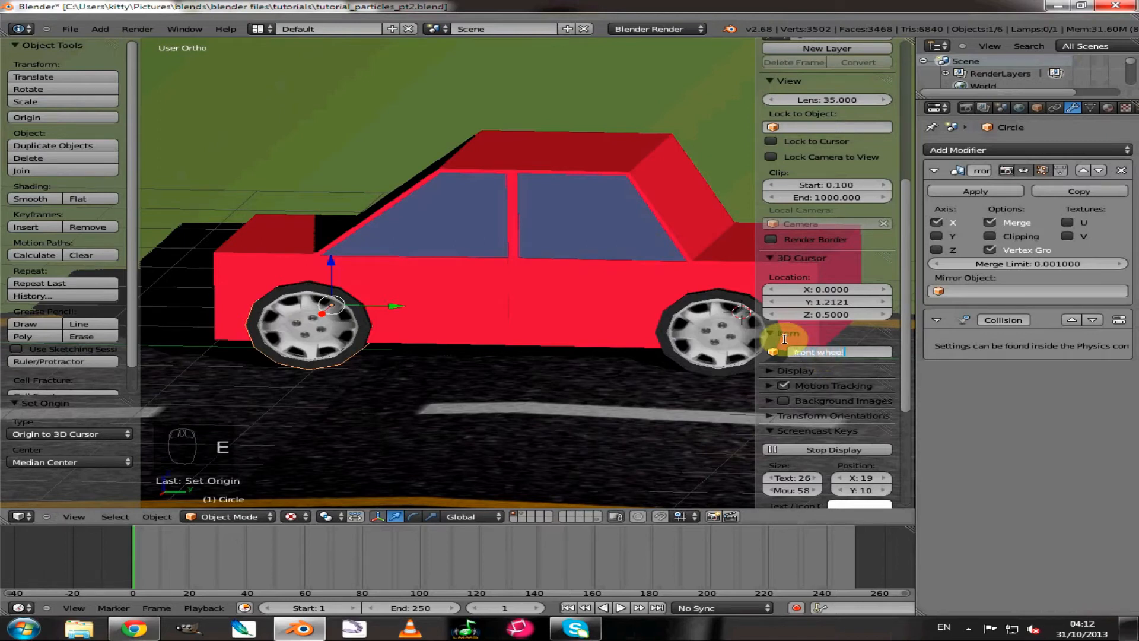
right_click(720, 331)
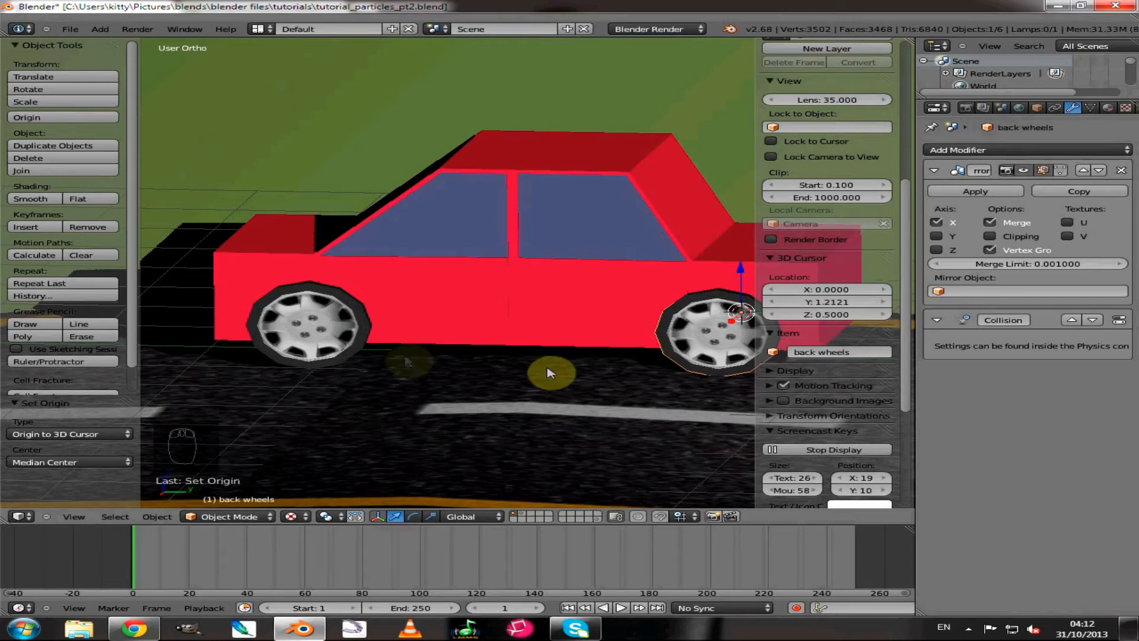
right_click(300, 326)
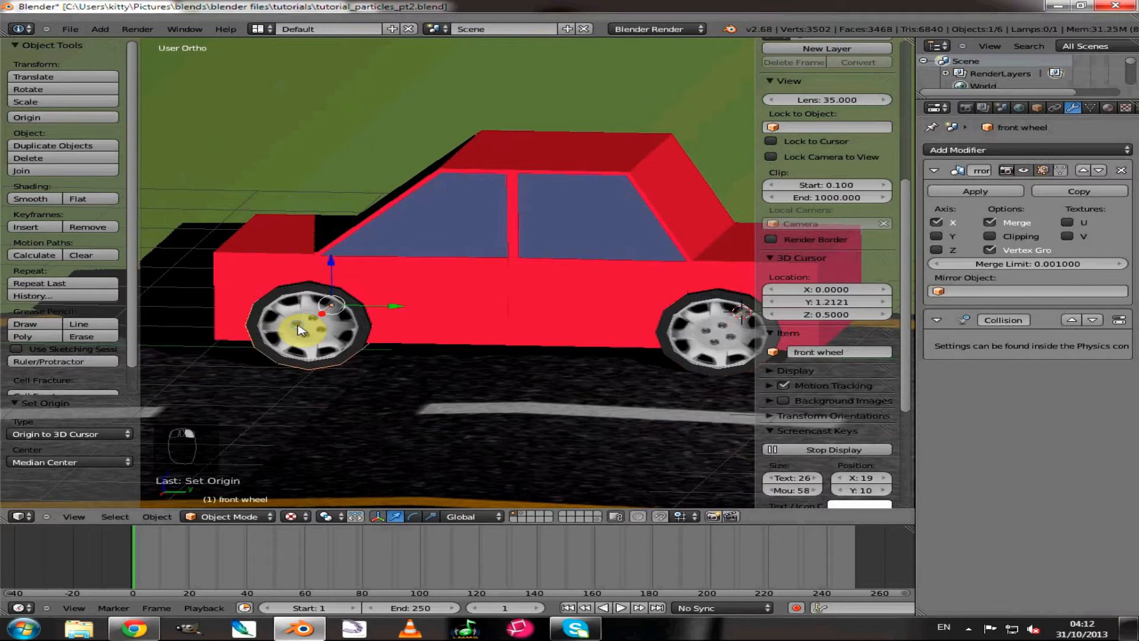
- Add a Copy Rotation constraint to the back wheels with front wheel as its target, and briefly play the animation
right_click(719, 342)
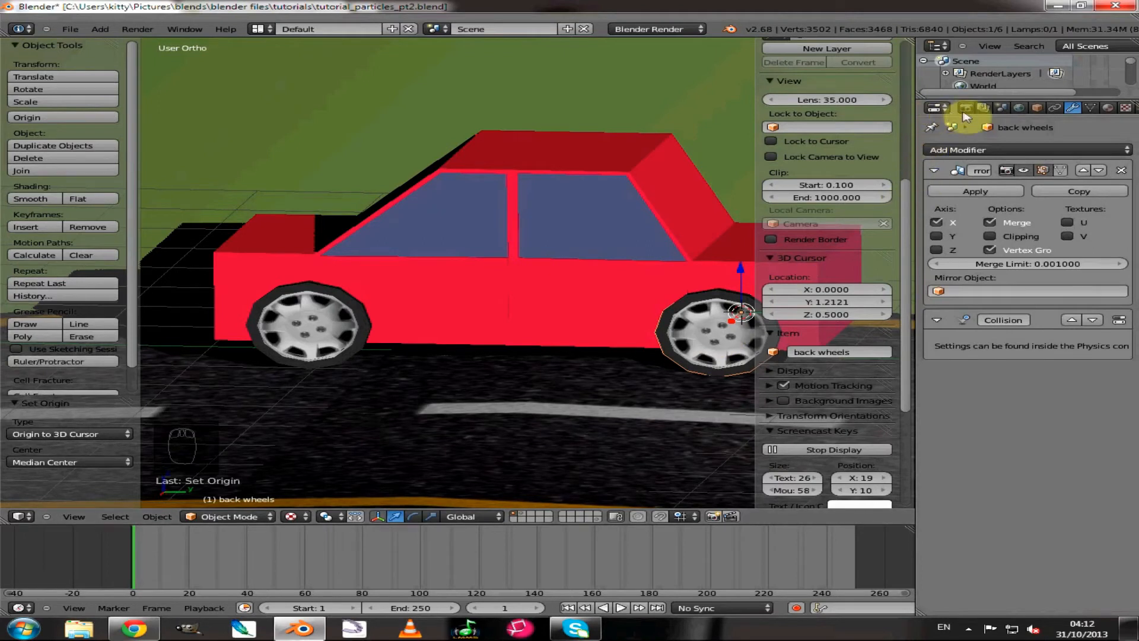
click(1054, 109)
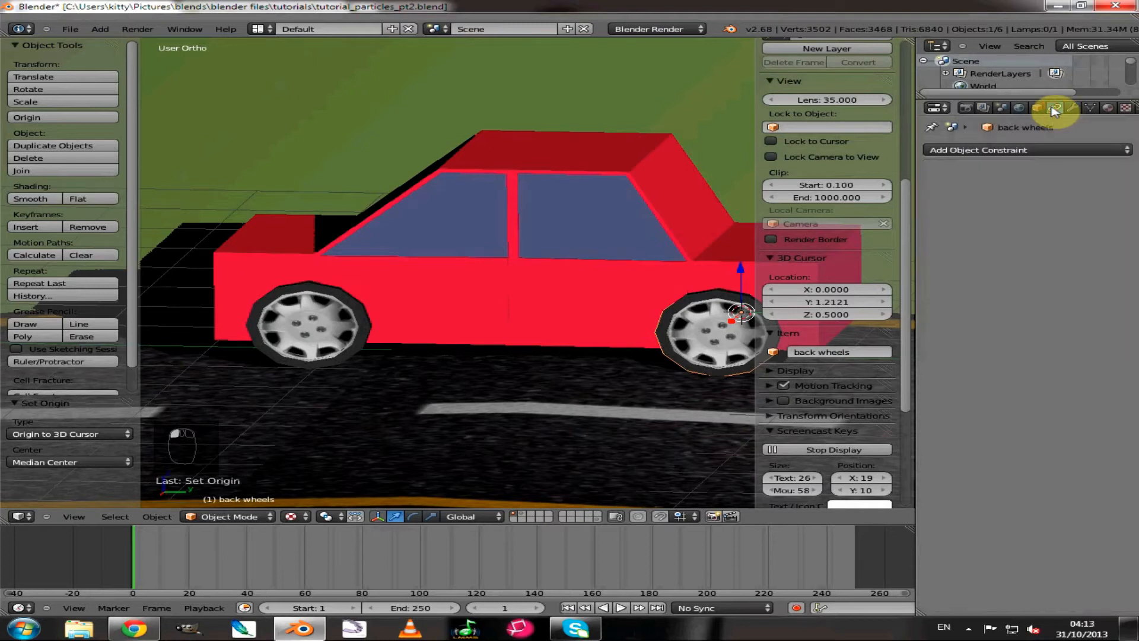
click(1018, 151)
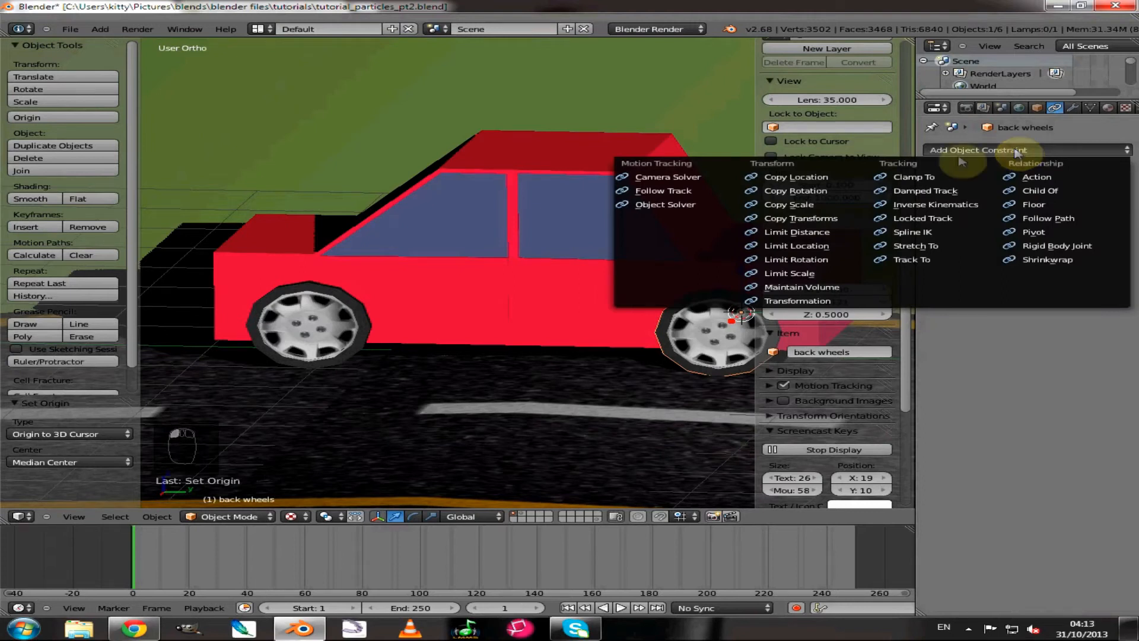
click(783, 191)
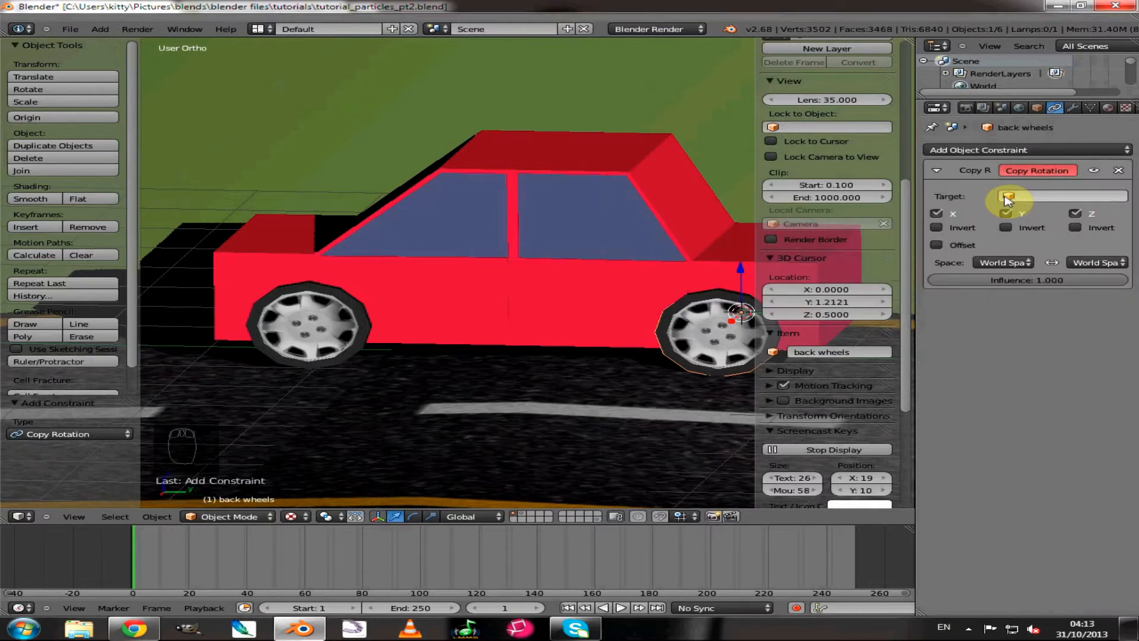
click(1007, 198)
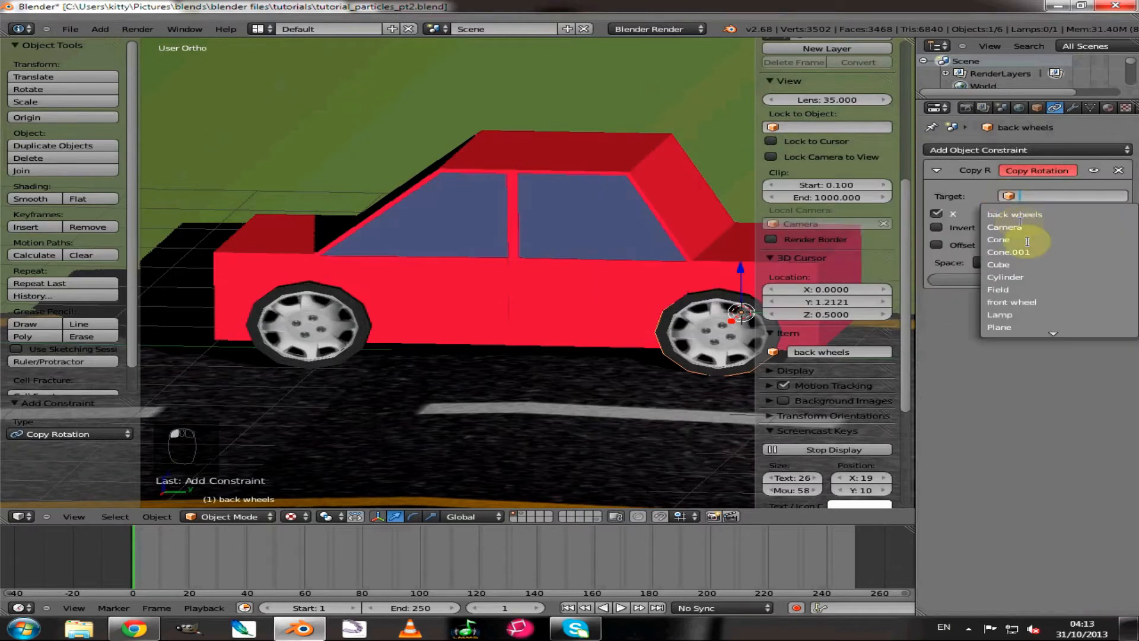
click(1008, 301)
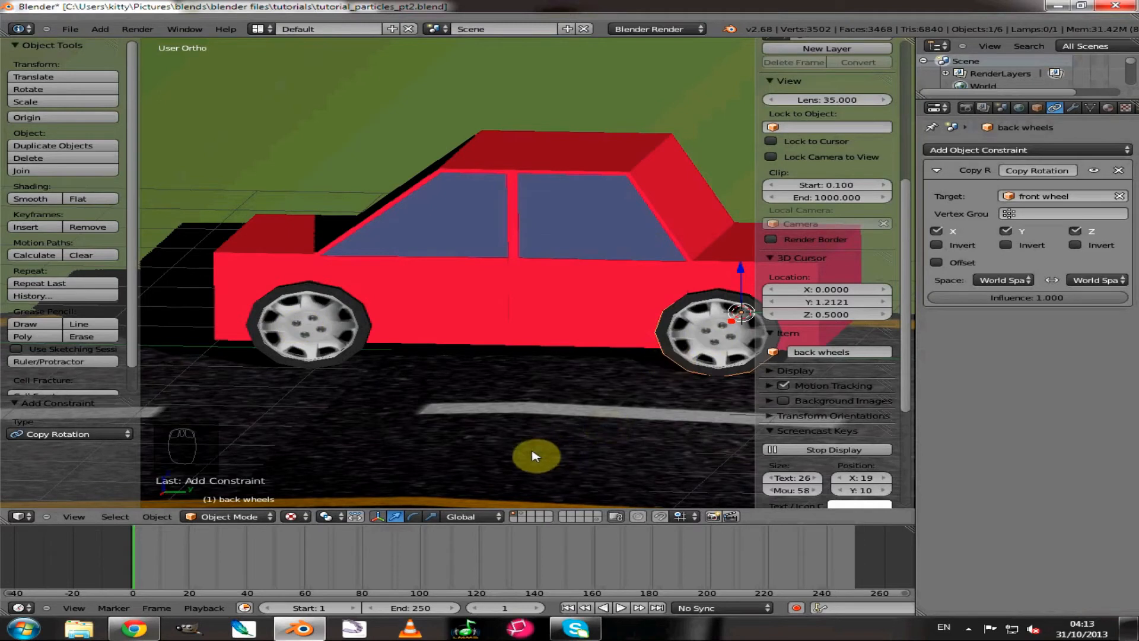
click(621, 608)
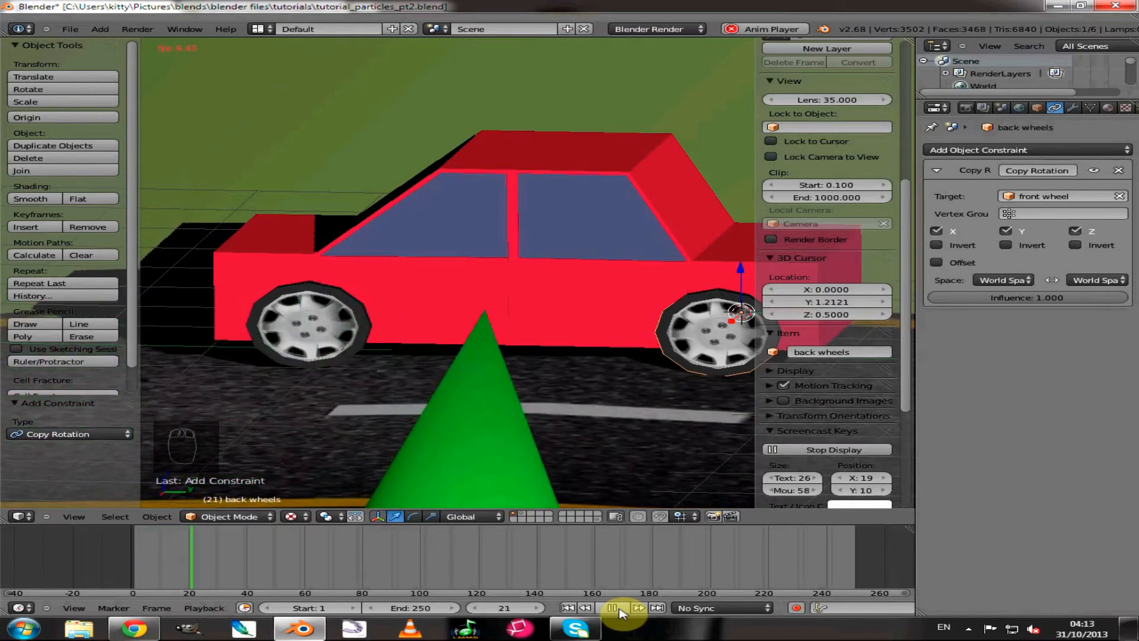
key(Escape)
- Select the front wheels and insert a Rotation keyframe at frame 1
right_click(331, 356)
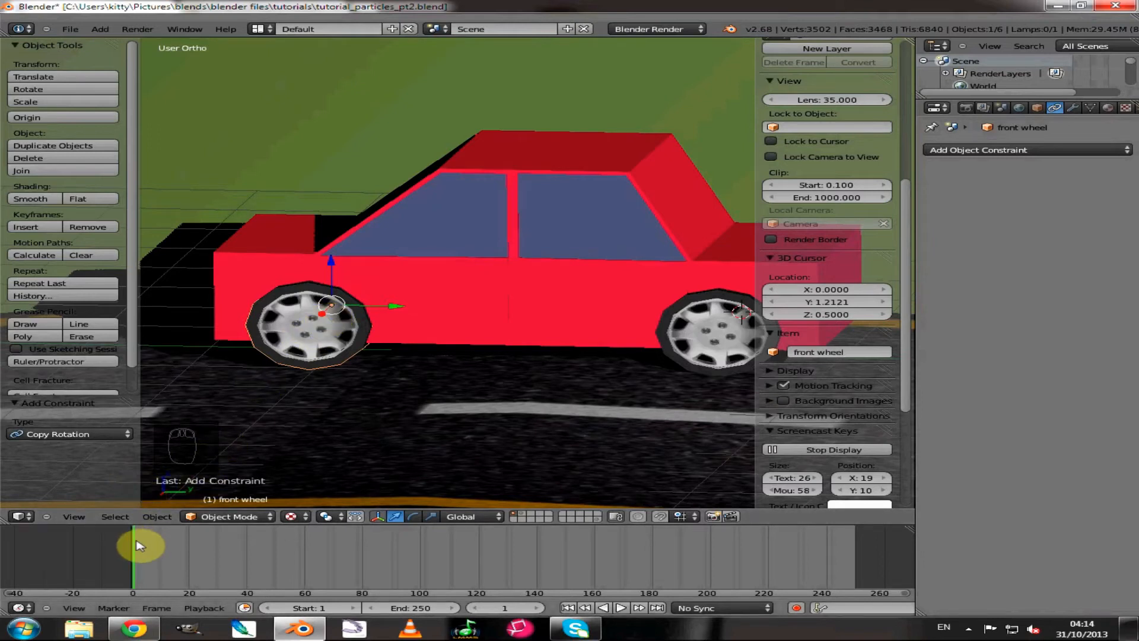
click(27, 230)
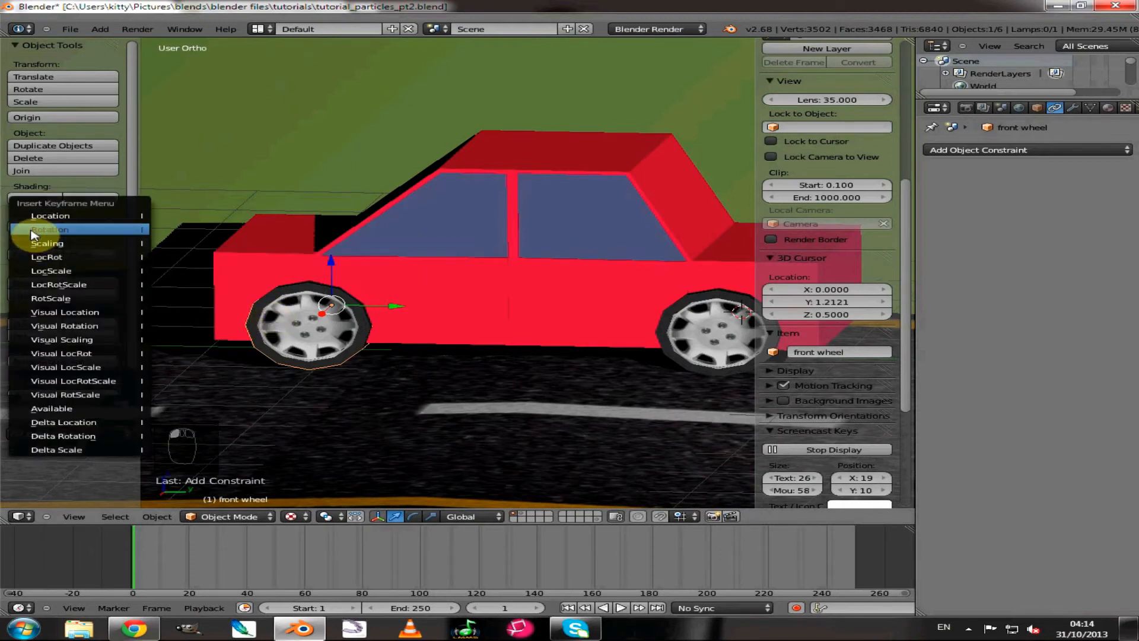
click(33, 231)
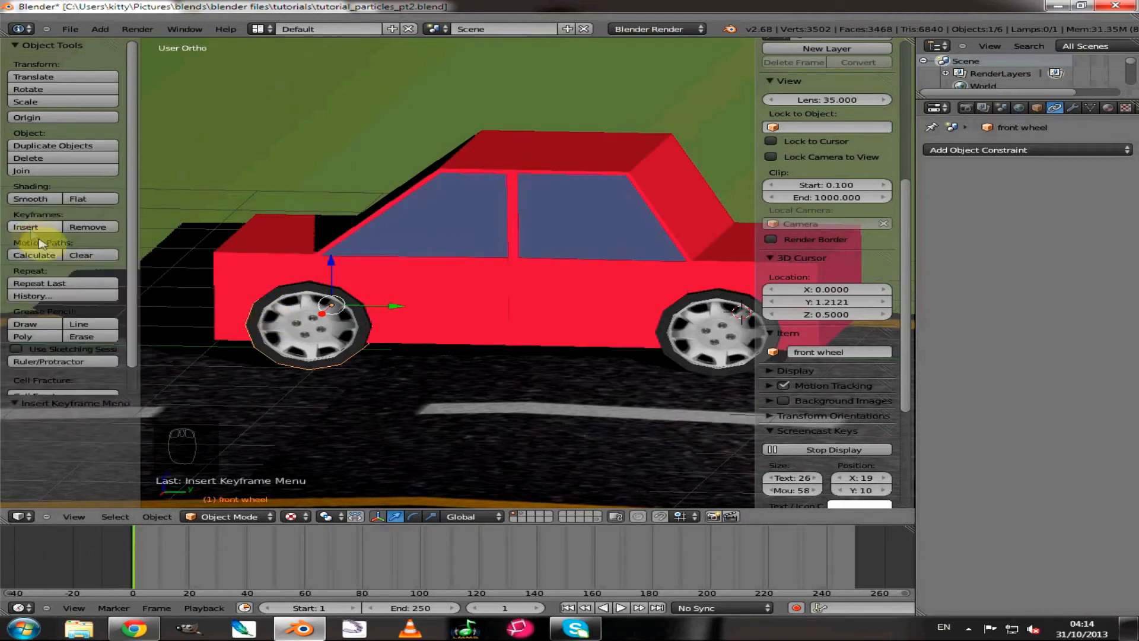
- Keyframe the front wheels' rotation at frame 40 with X at 360°, and return to frame 1
click(248, 546)
scroll(900, 122, up, 3)
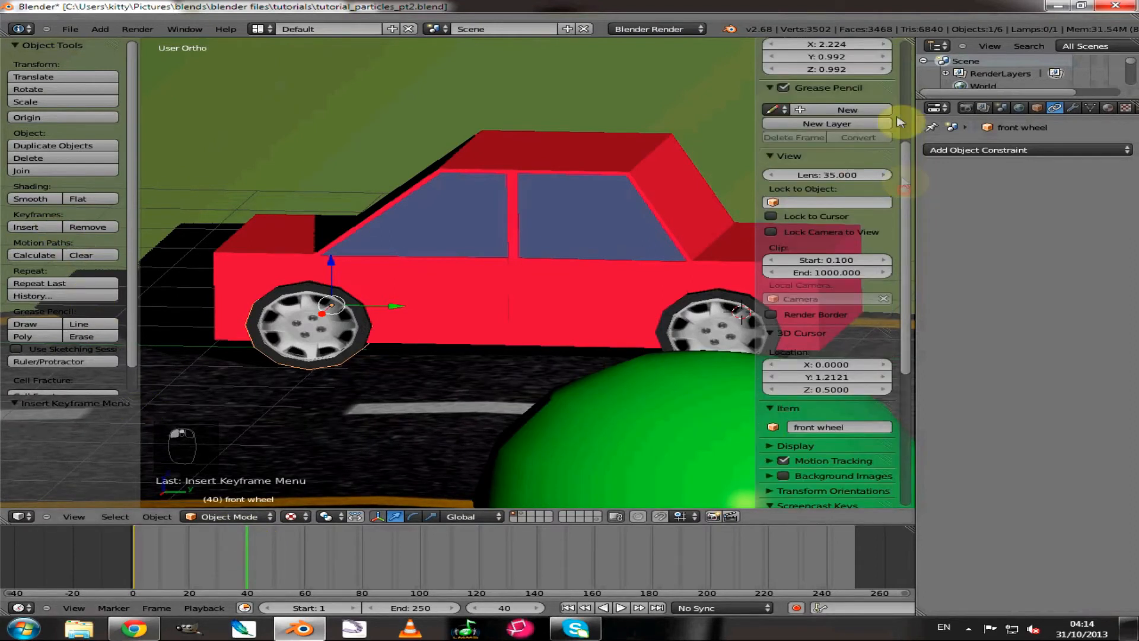
scroll(900, 122, up, 5)
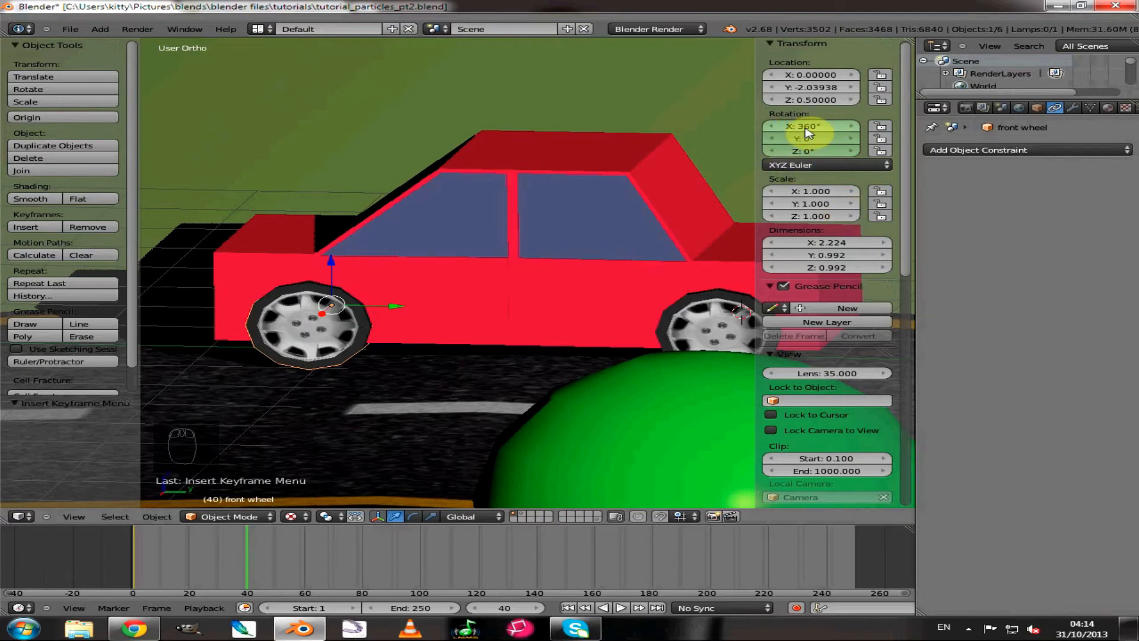
key(i)
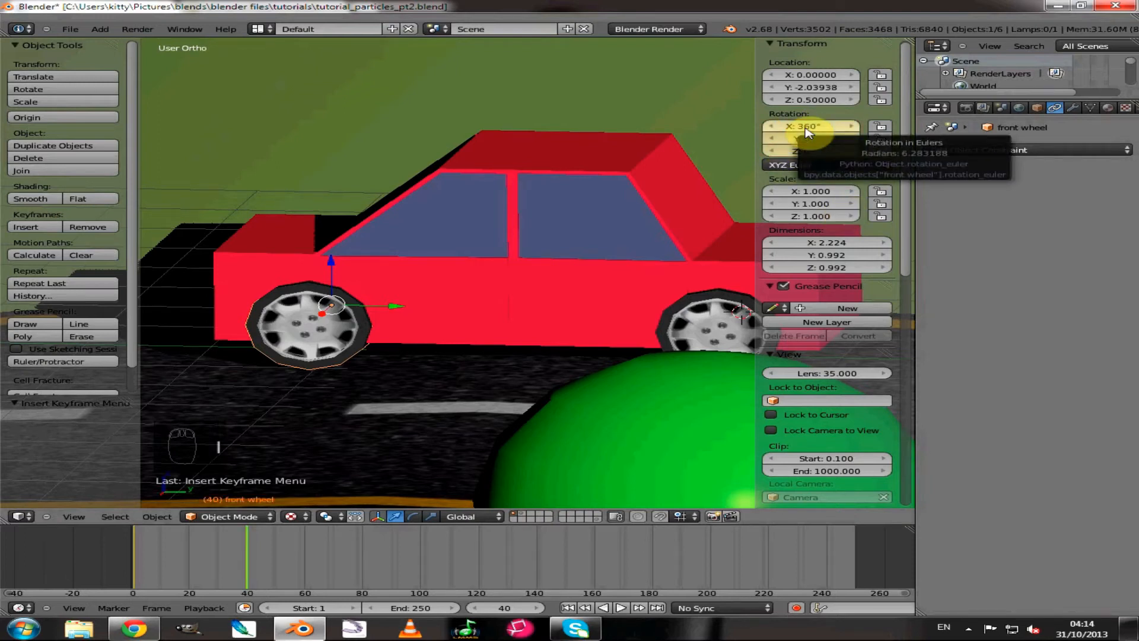
click(569, 608)
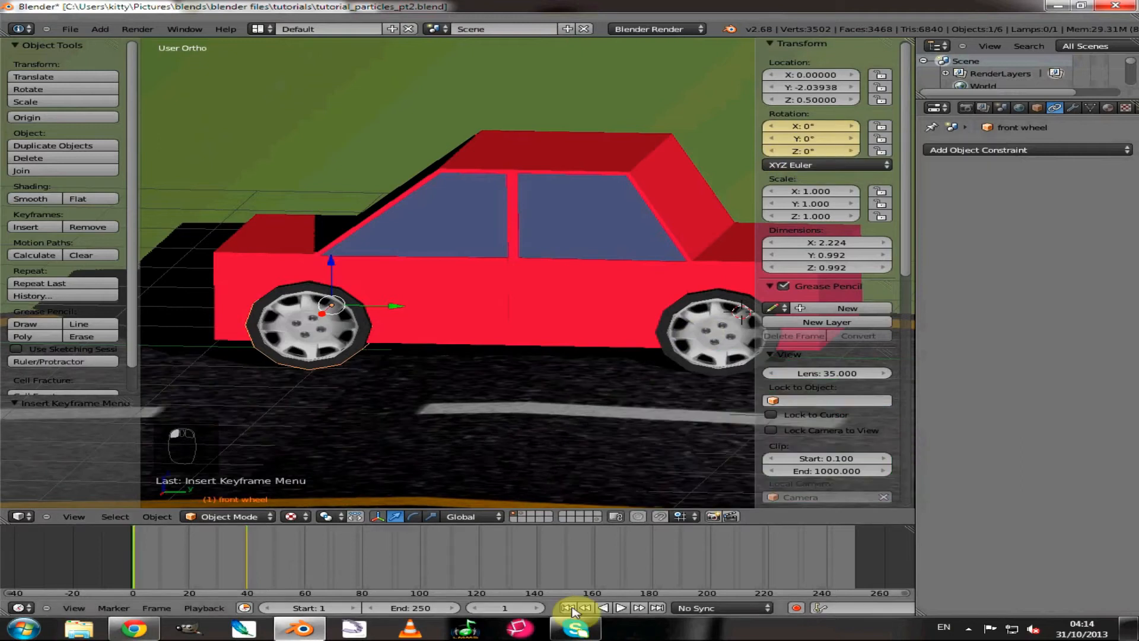
- Play the animation, split off a Graph Editor below the 3D view, and select the front wheels to show their curves
click(621, 608)
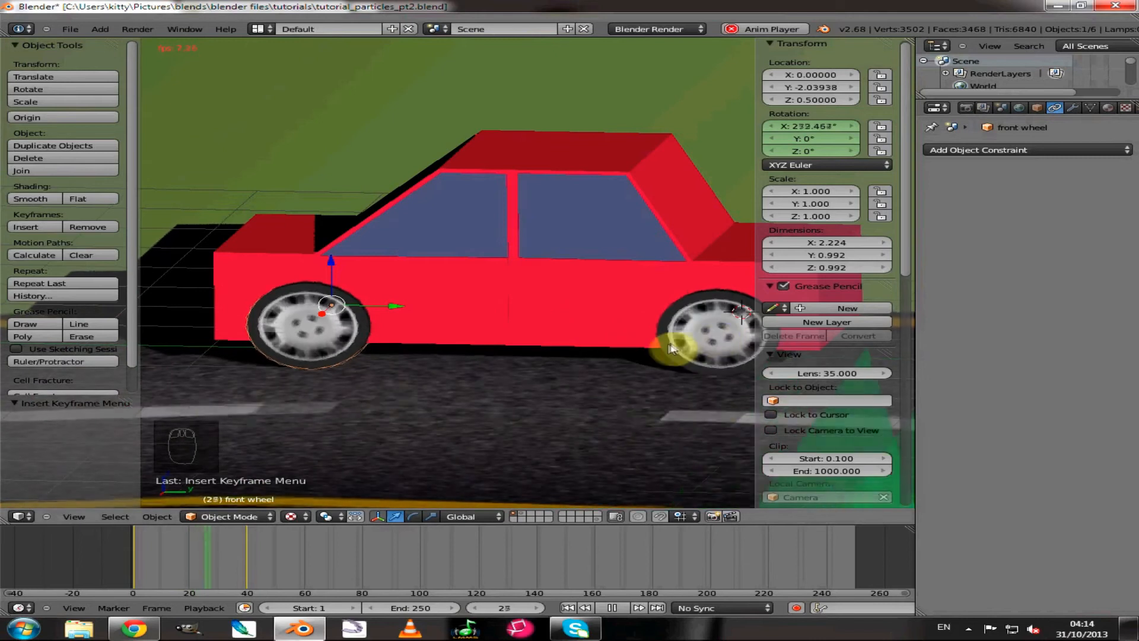
right_click(706, 335)
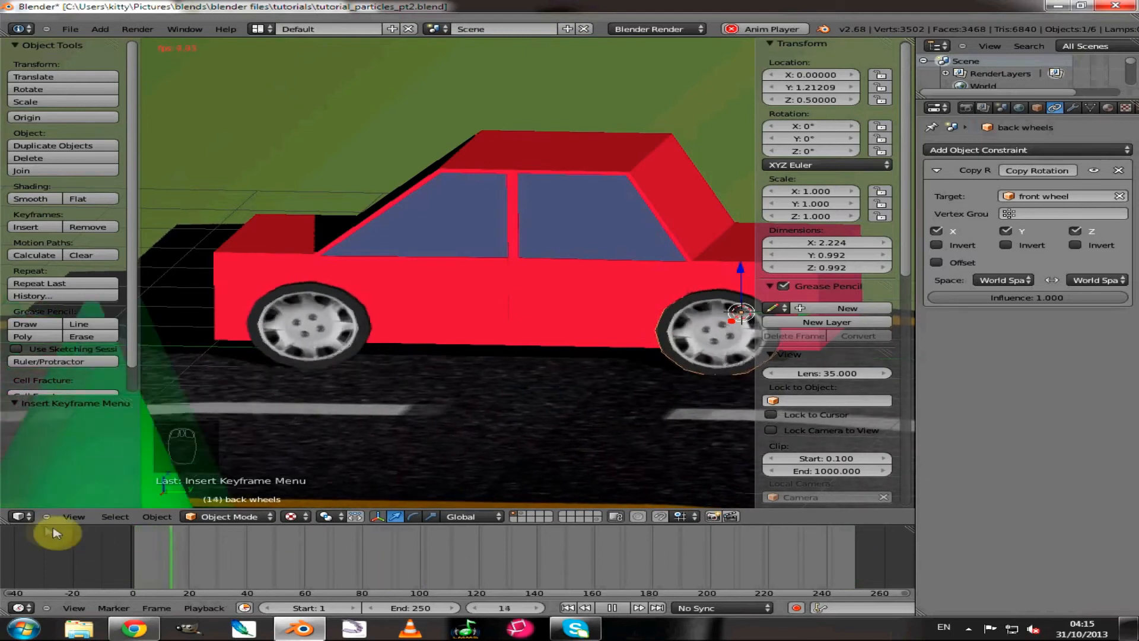
drag(3, 493, 12, 353)
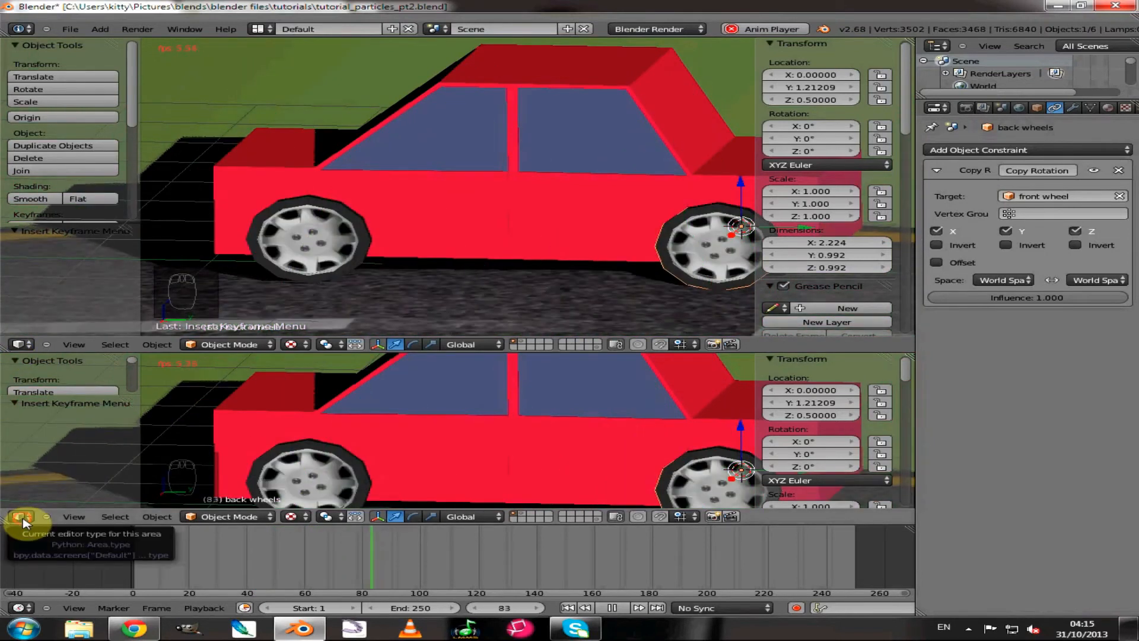
click(22, 517)
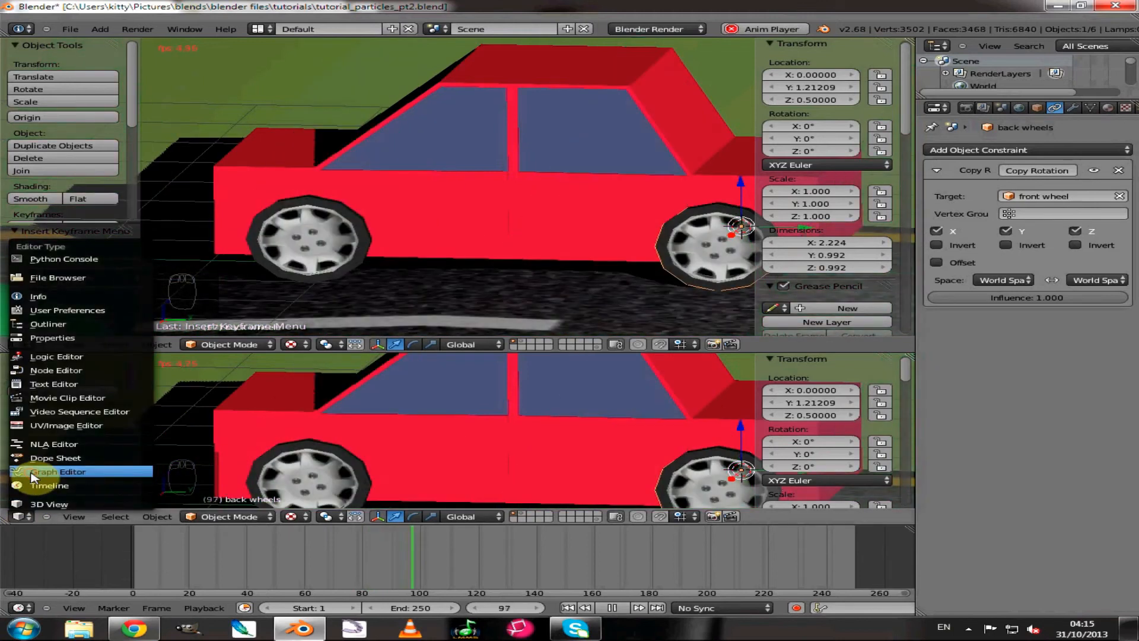
click(59, 472)
right_click(308, 252)
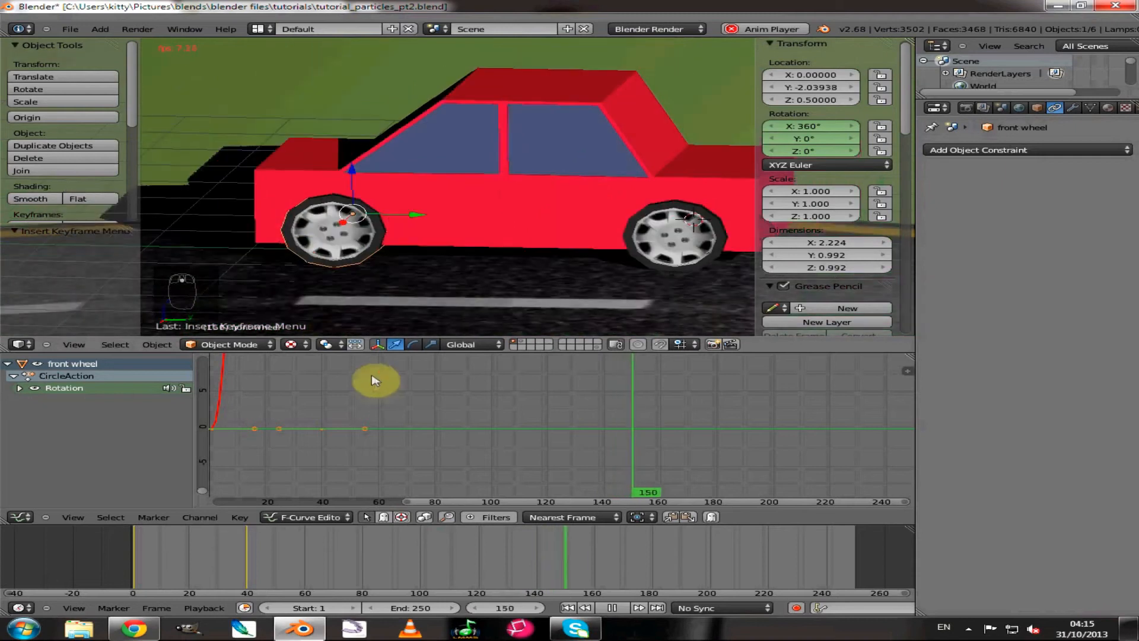
- Make the front wheels' rotation curves repeat with the Make Cyclic (F-Modifier) extrapolation mode
scroll(376, 387, down, 3)
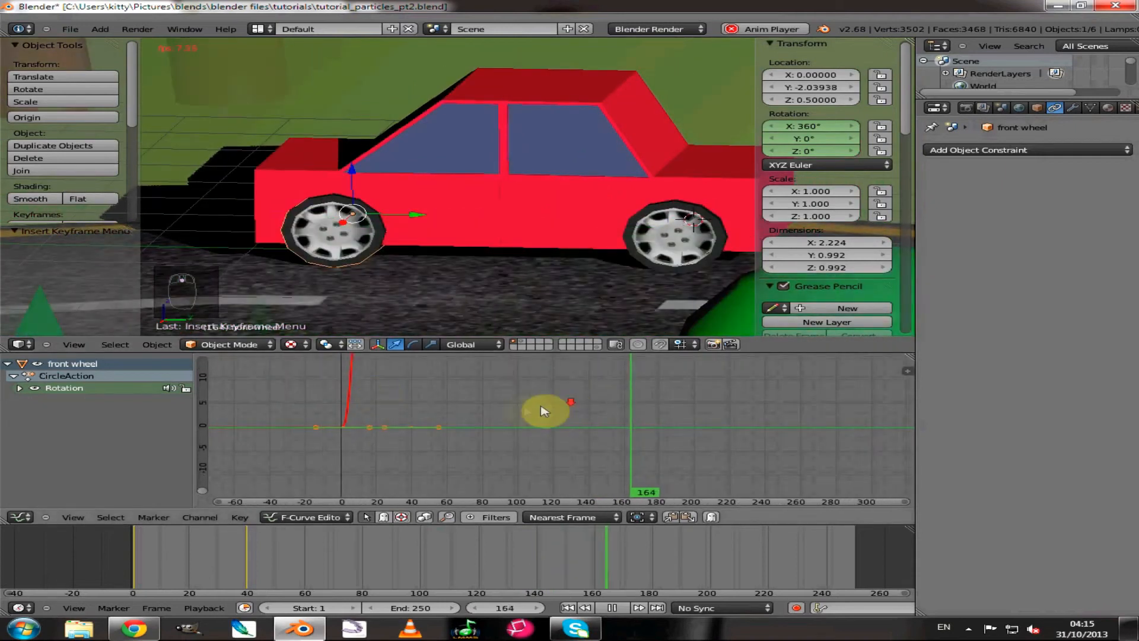
scroll(498, 403, down, 3)
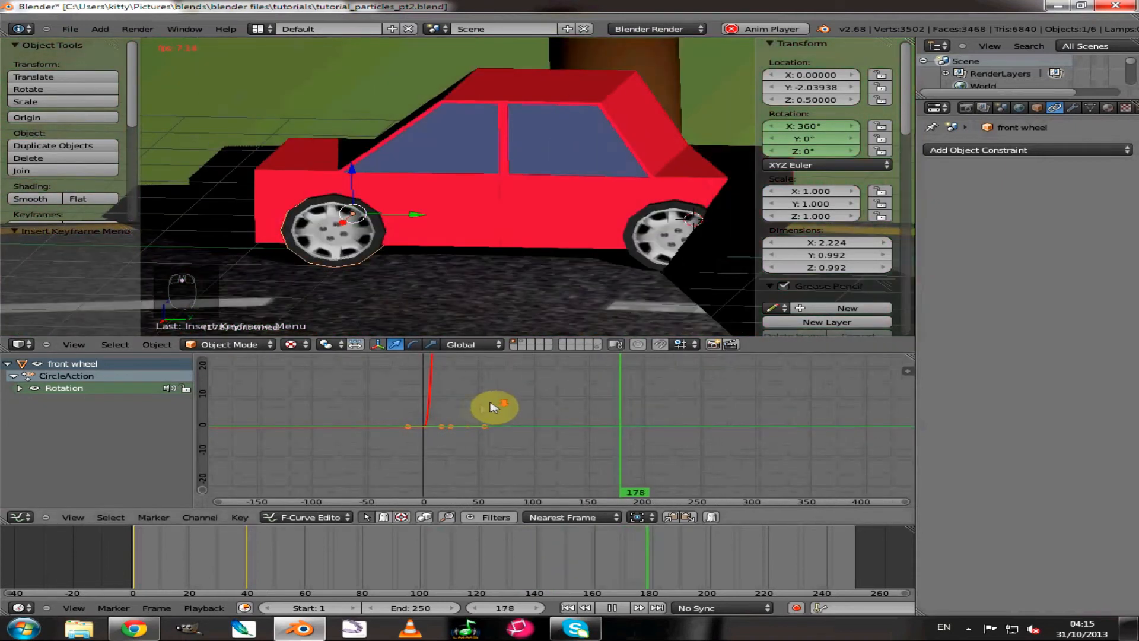
scroll(454, 416, down, 5)
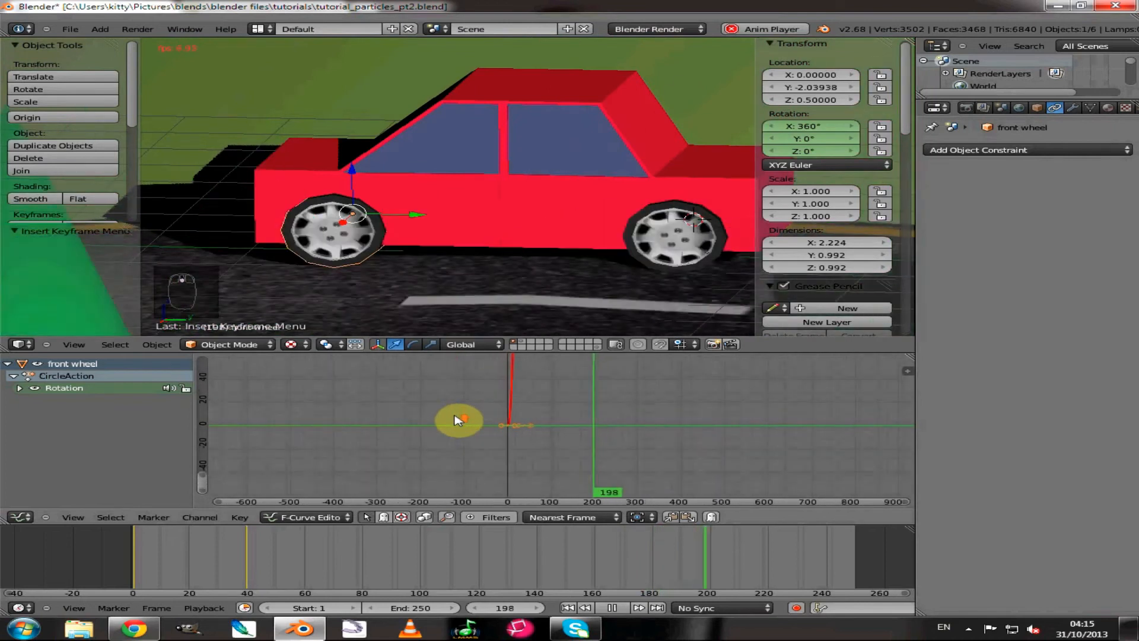
scroll(456, 420, up, 1)
click(515, 397)
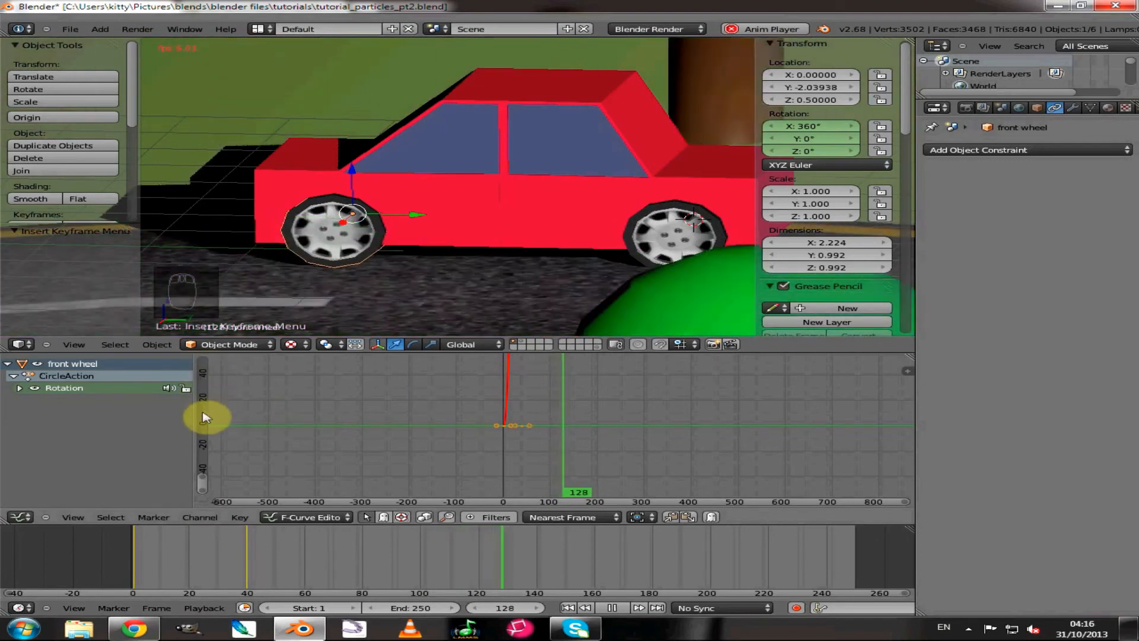
drag(202, 475, 205, 356)
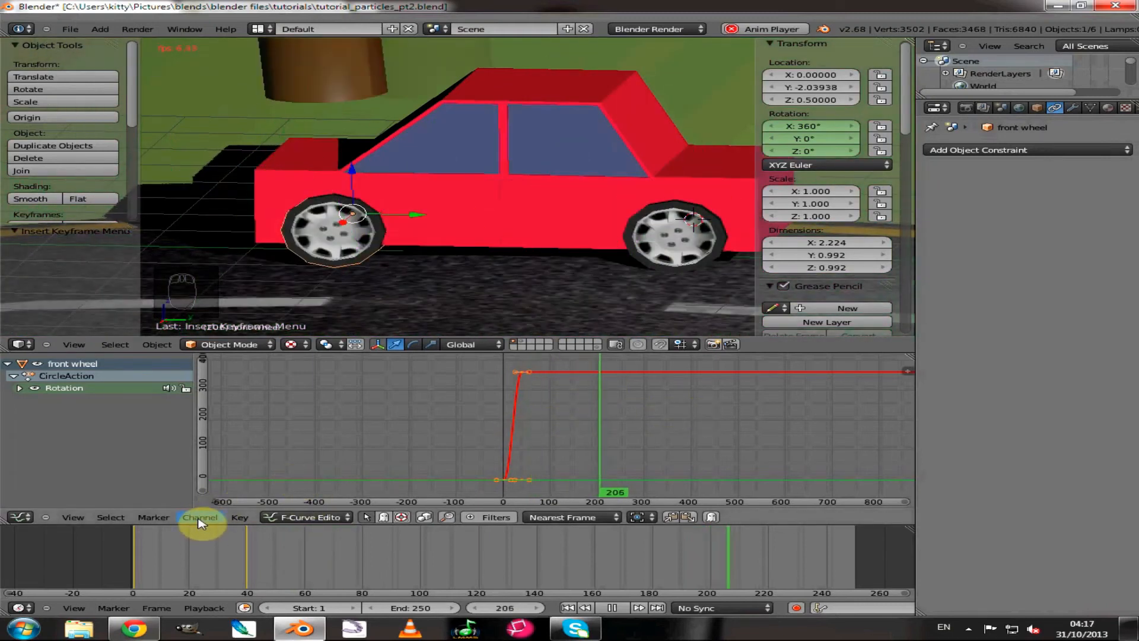
click(199, 517)
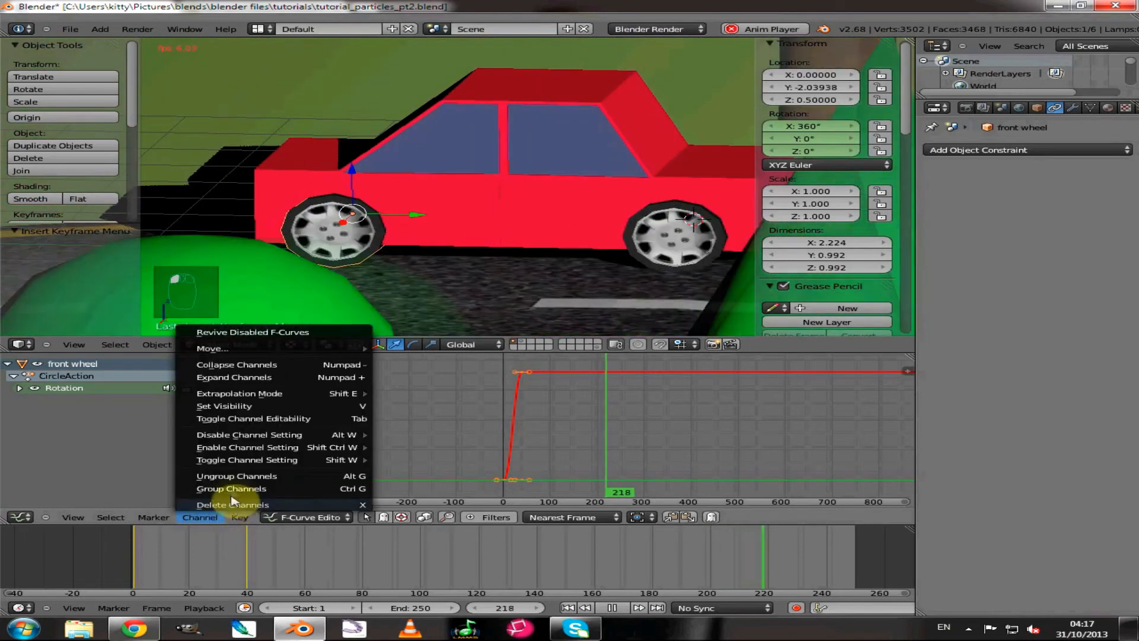
mouse_move(225, 397)
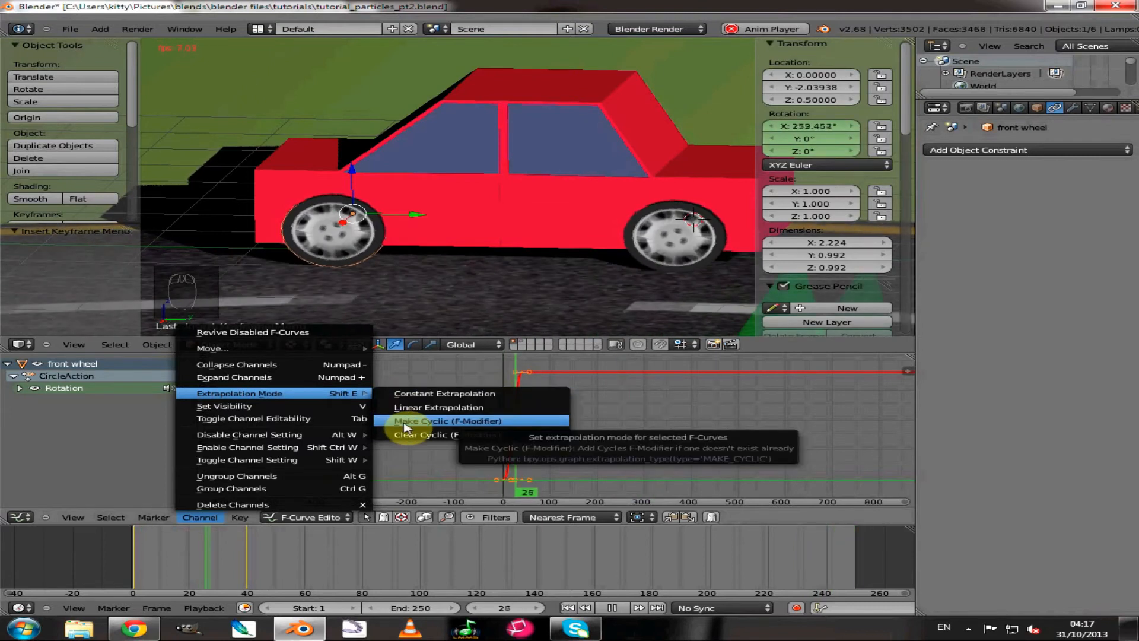
click(442, 423)
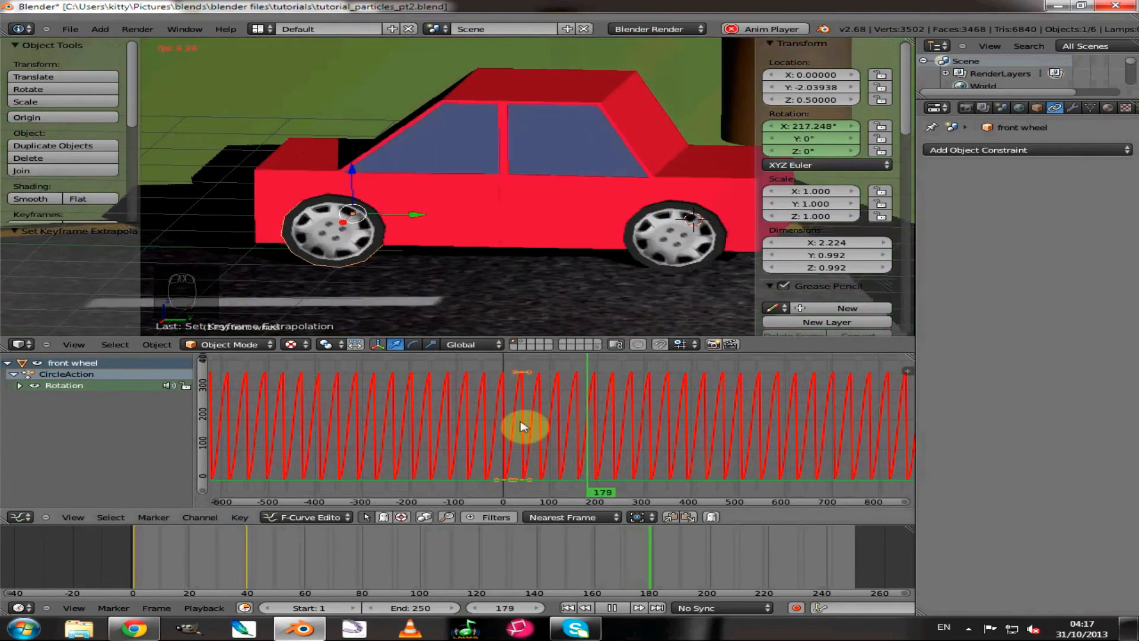
- Set the interpolation mode of the front wheels' rotation keyframes to Linear
click(240, 517)
mouse_move(292, 365)
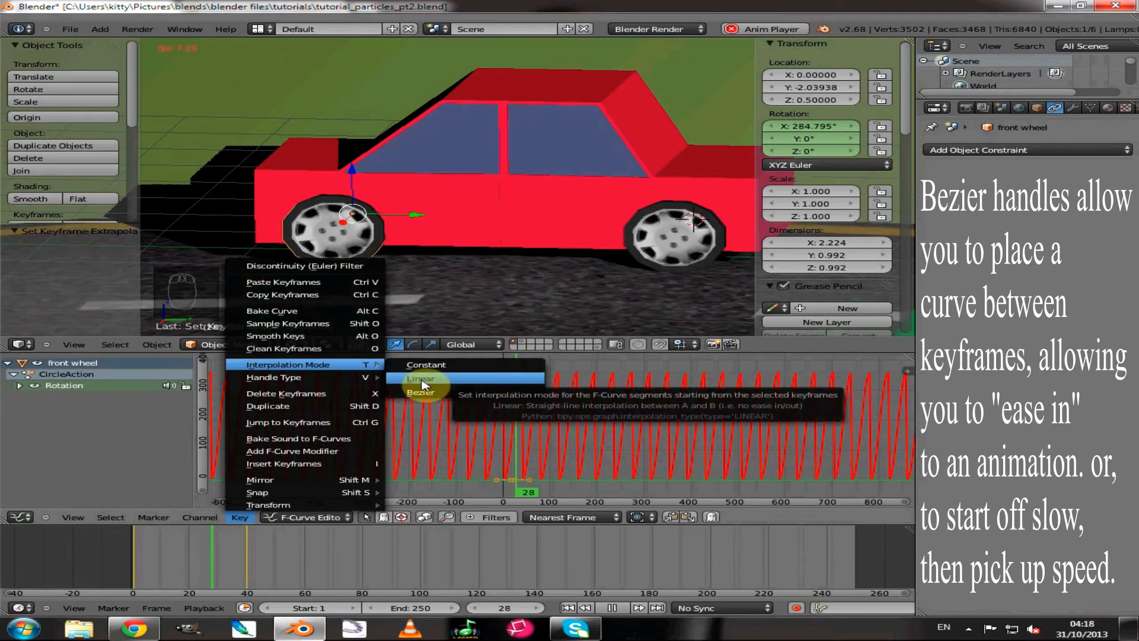
click(423, 379)
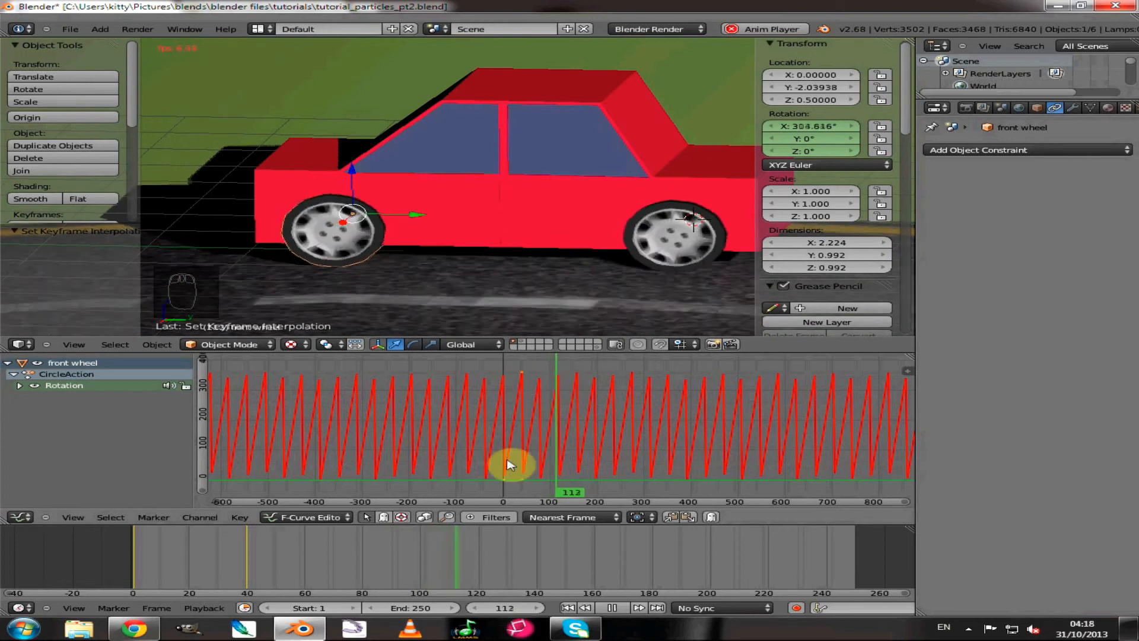
- Switch the front wheels' keyframes to Bezier interpolation to examine the curve shape, and return them to Linear
ctrl+middle_drag(486, 379, 497, 368)
key(t)
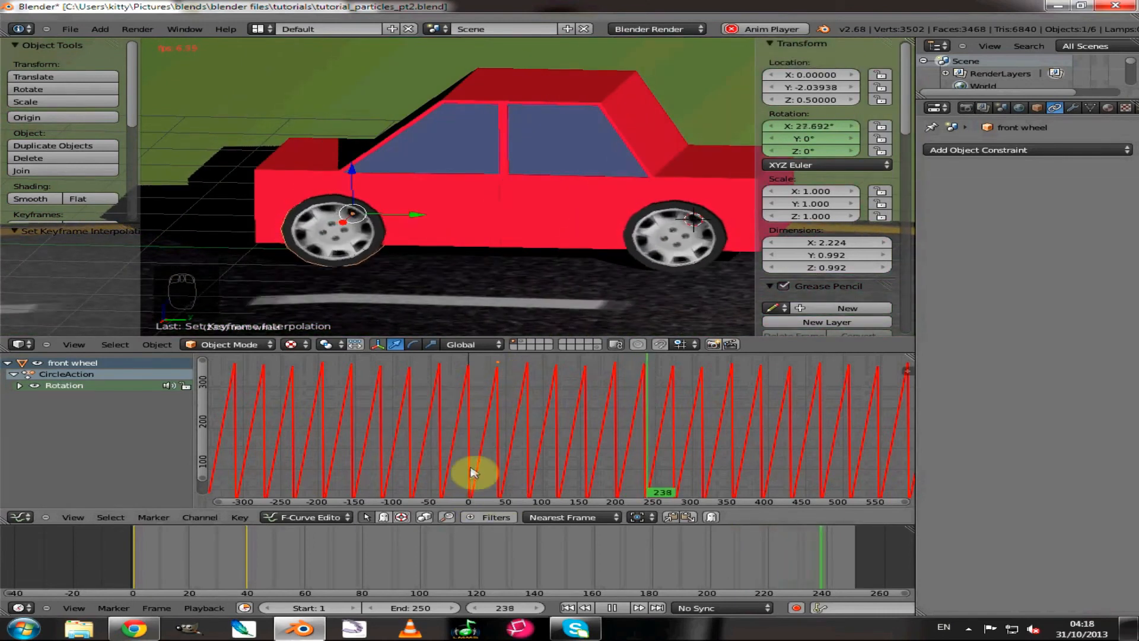
key(t)
click(383, 477)
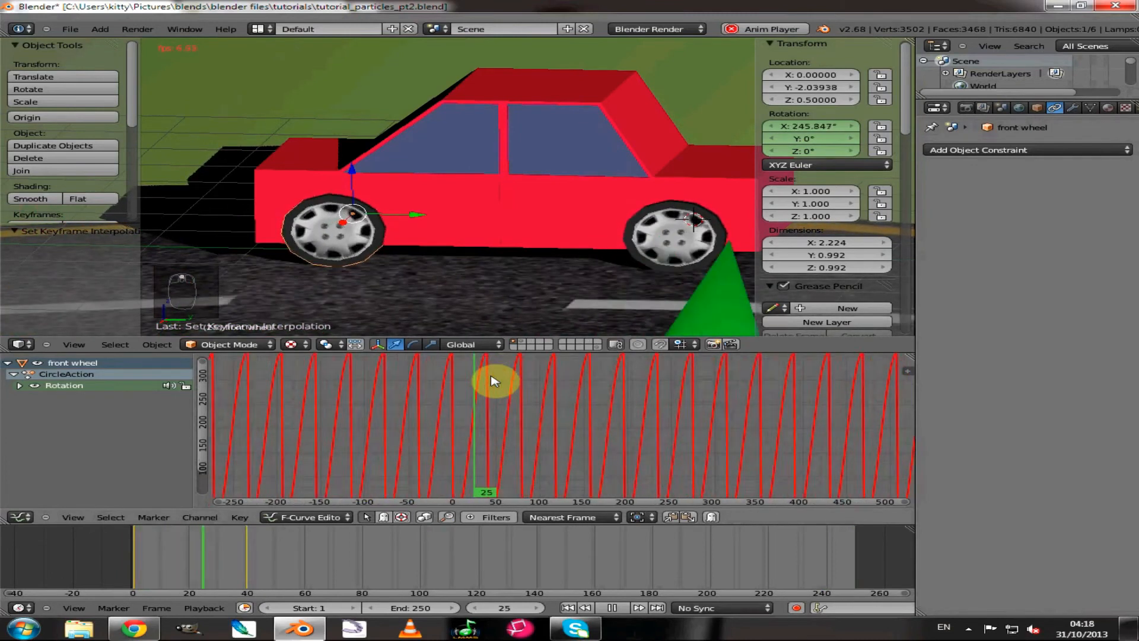
scroll(266, 380, up, 2)
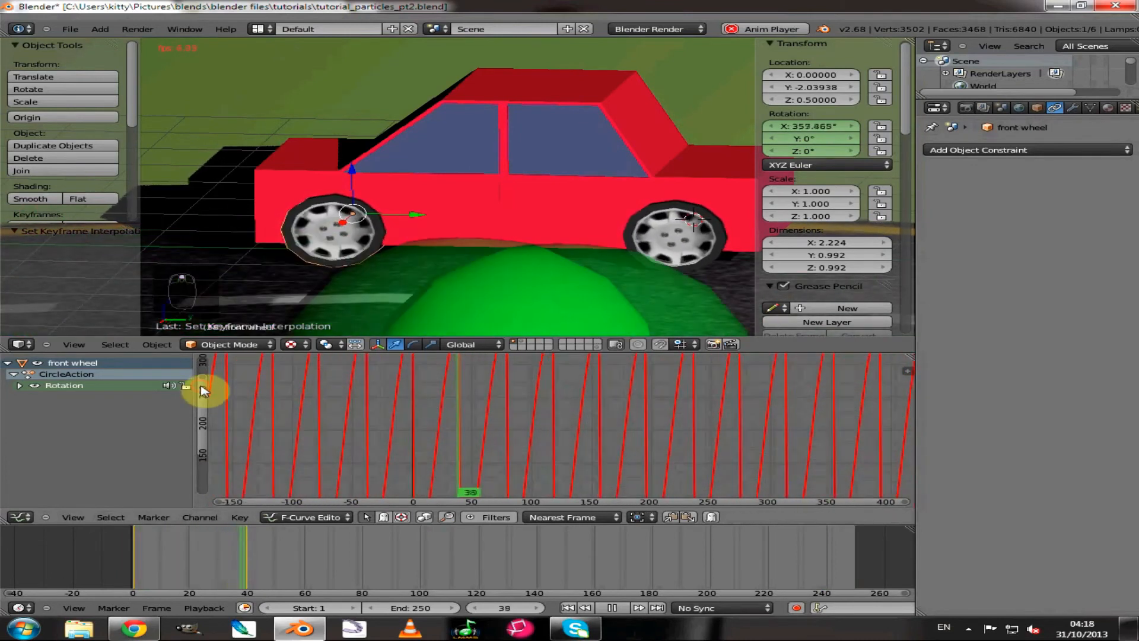
drag(204, 389, 201, 367)
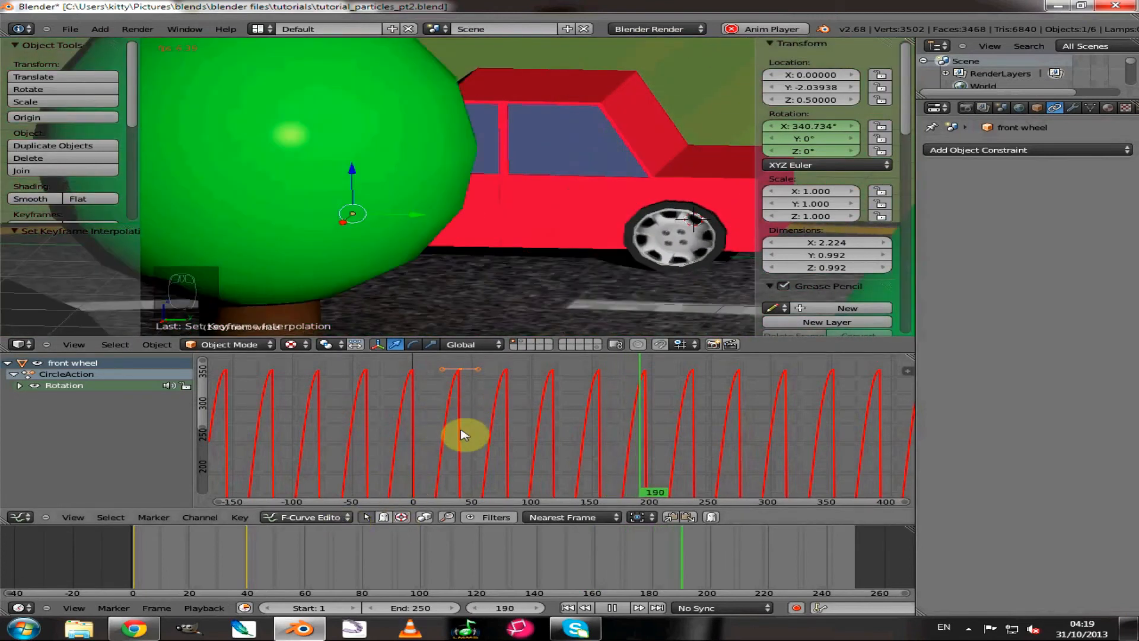
key(t)
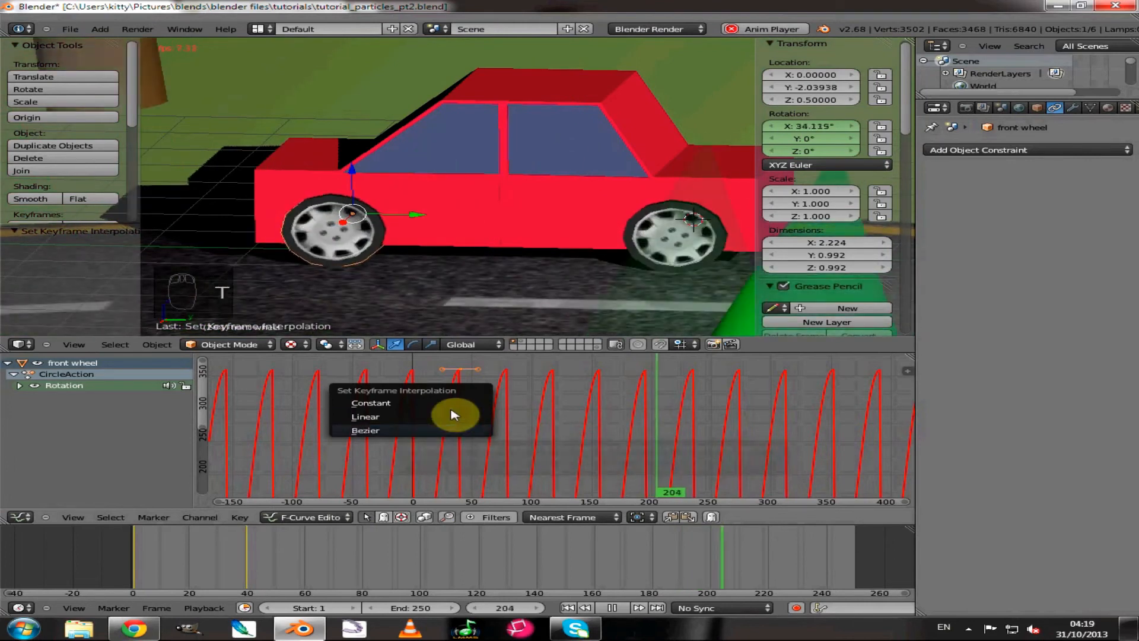
click(449, 417)
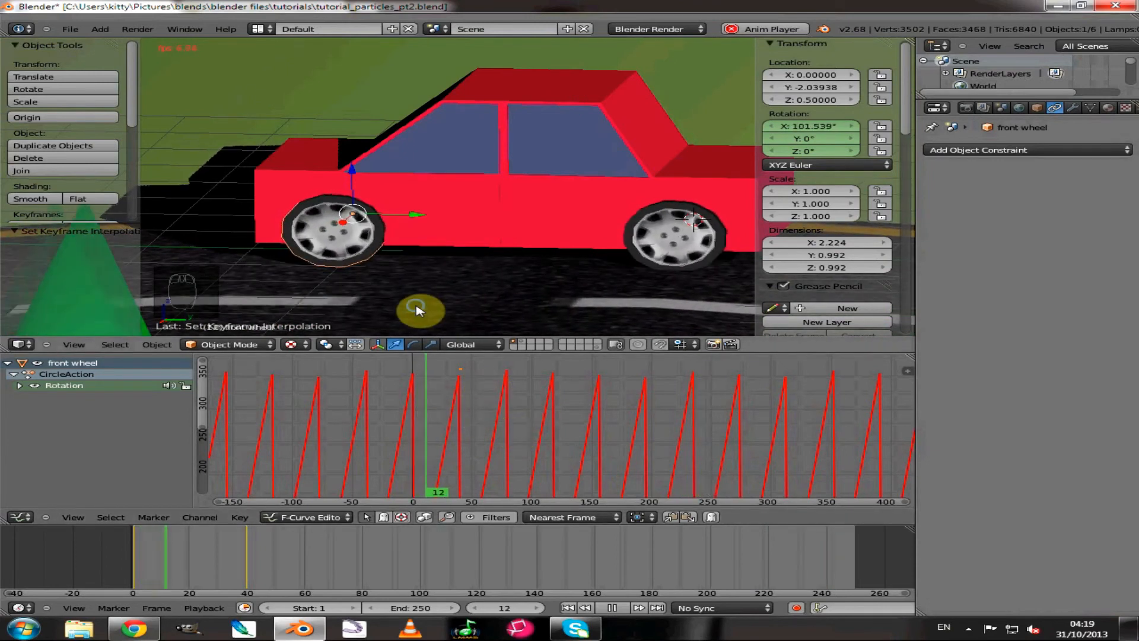
- Select the road cylinder and set its rotation keyframes to Linear interpolation
right_click(418, 310)
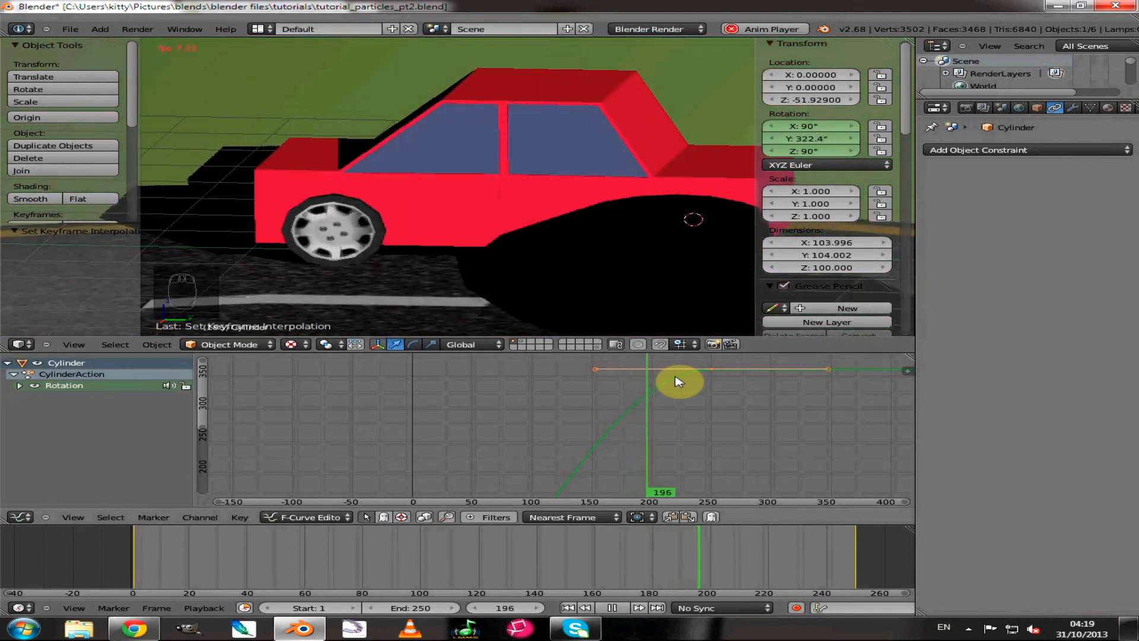
key(t)
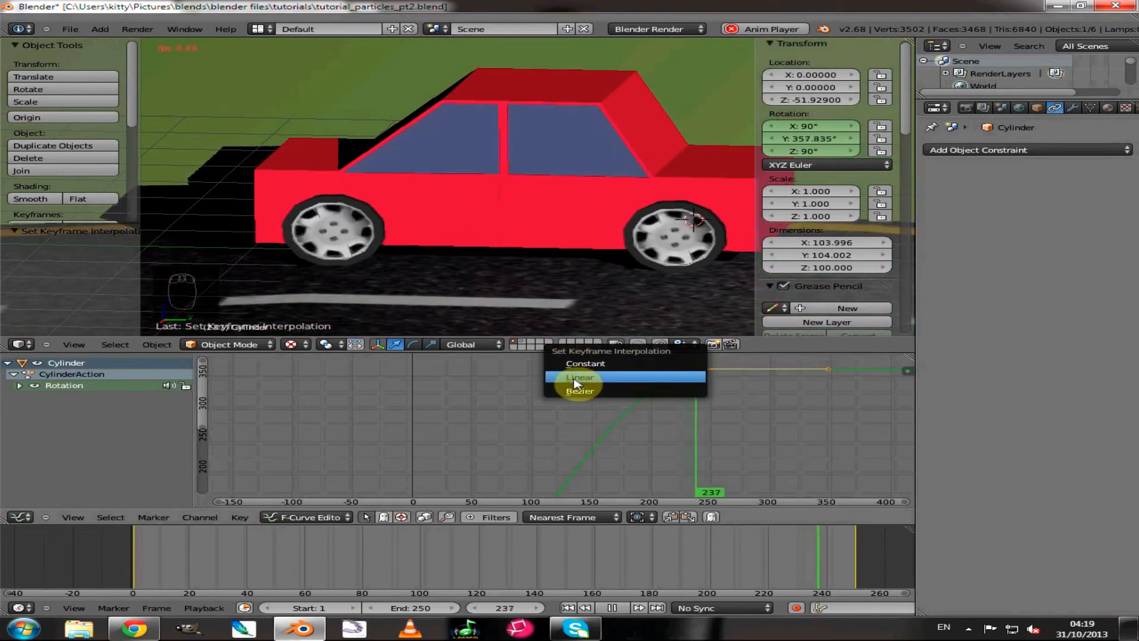
click(575, 379)
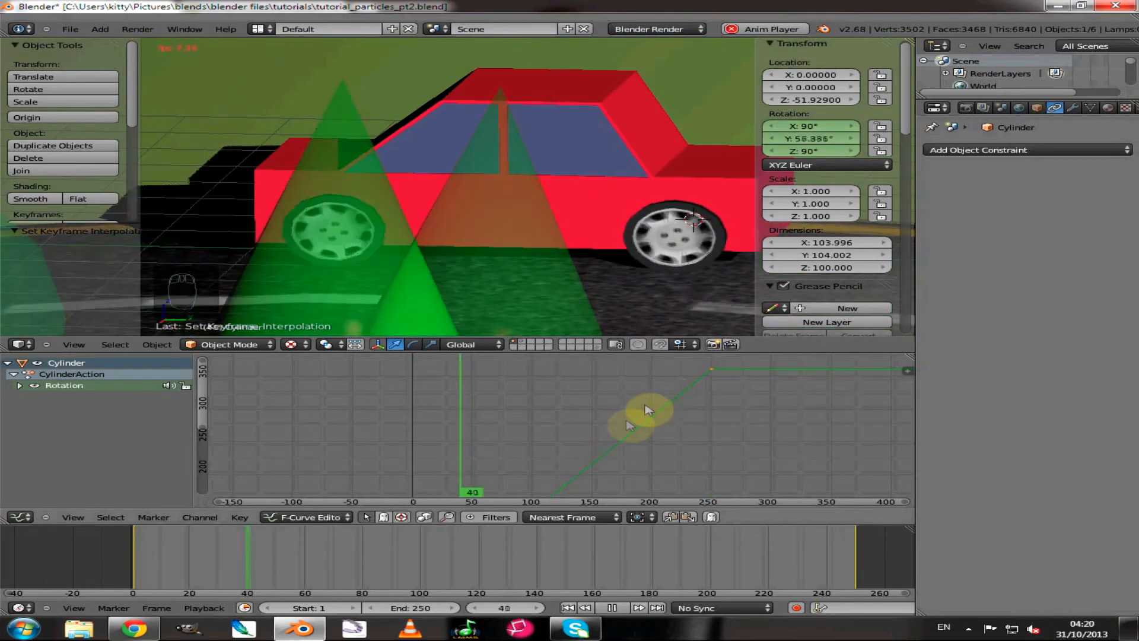
- Select the front wheels again and change the Graph Editor area to a Dope Sheet
click(368, 249)
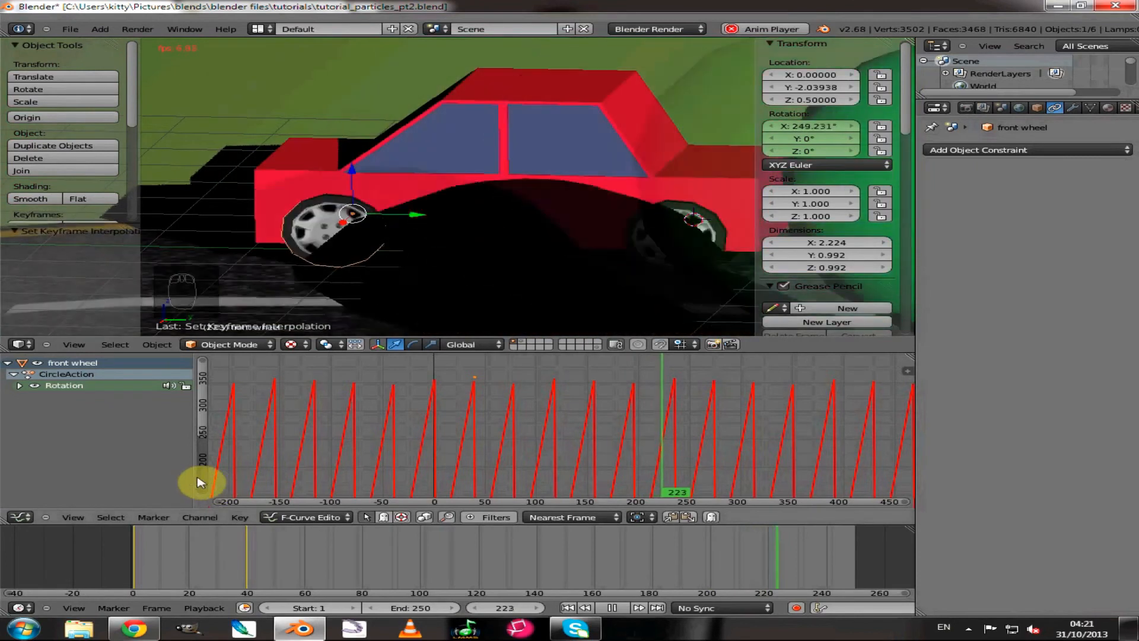
click(19, 516)
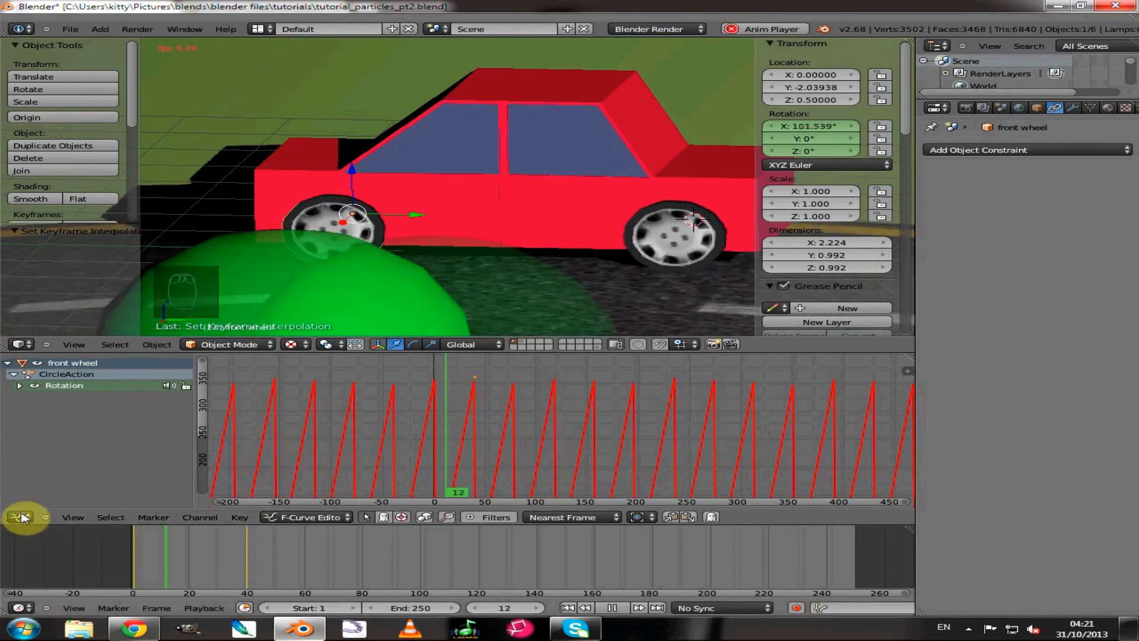
click(20, 517)
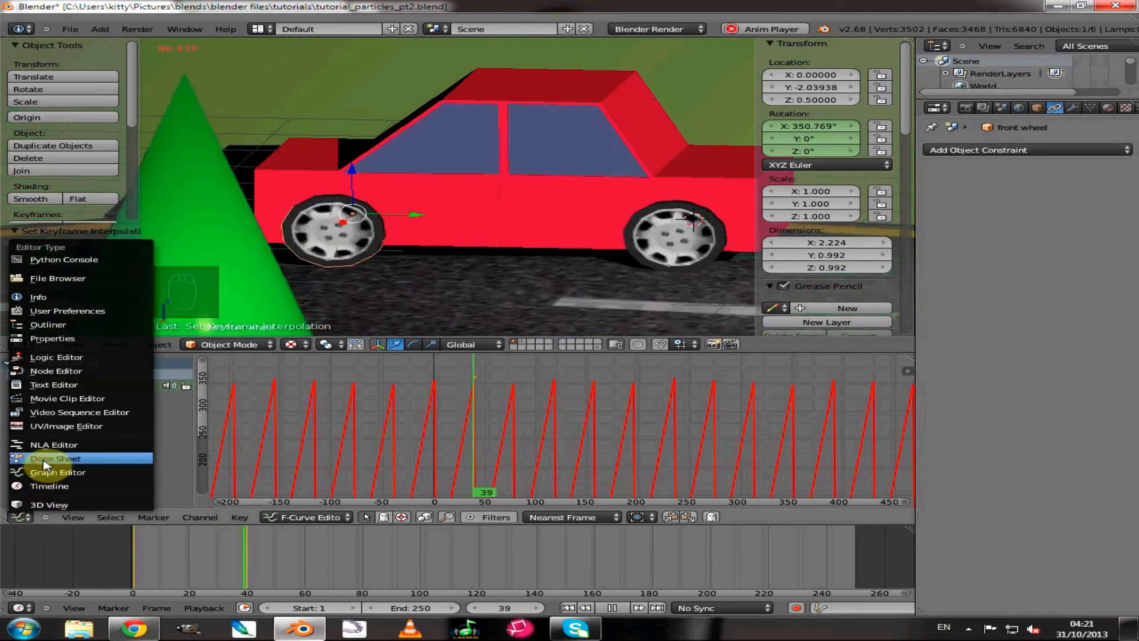
click(45, 459)
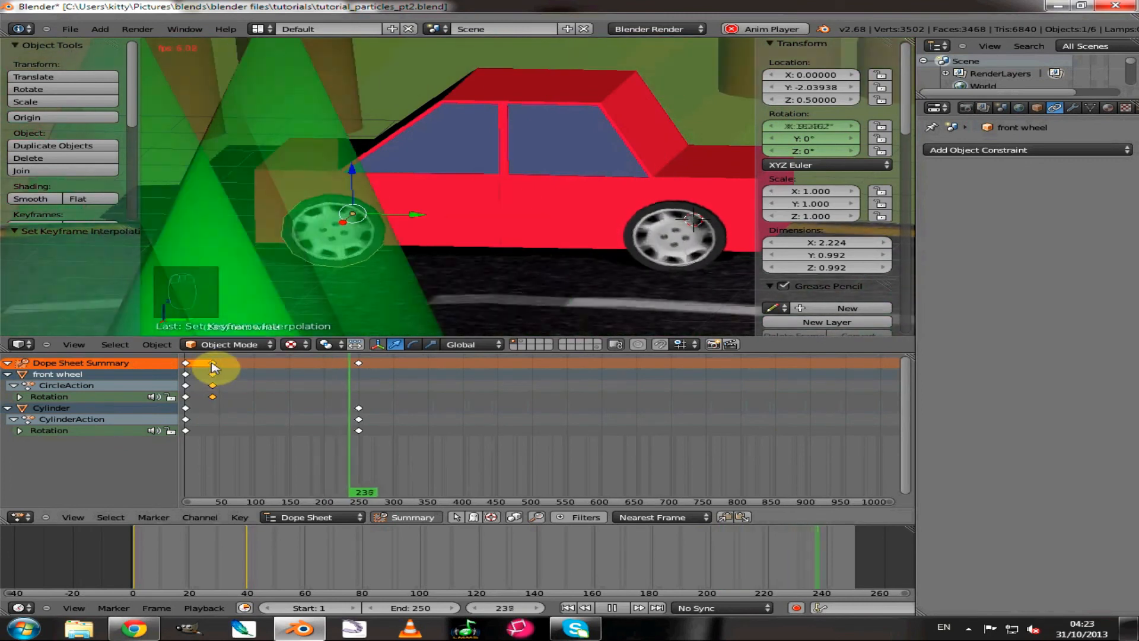
- Move the front wheels' second rotation keyframe earlier in the Dope Sheet, to about frame 19, so the wheels spin faster
key(g)
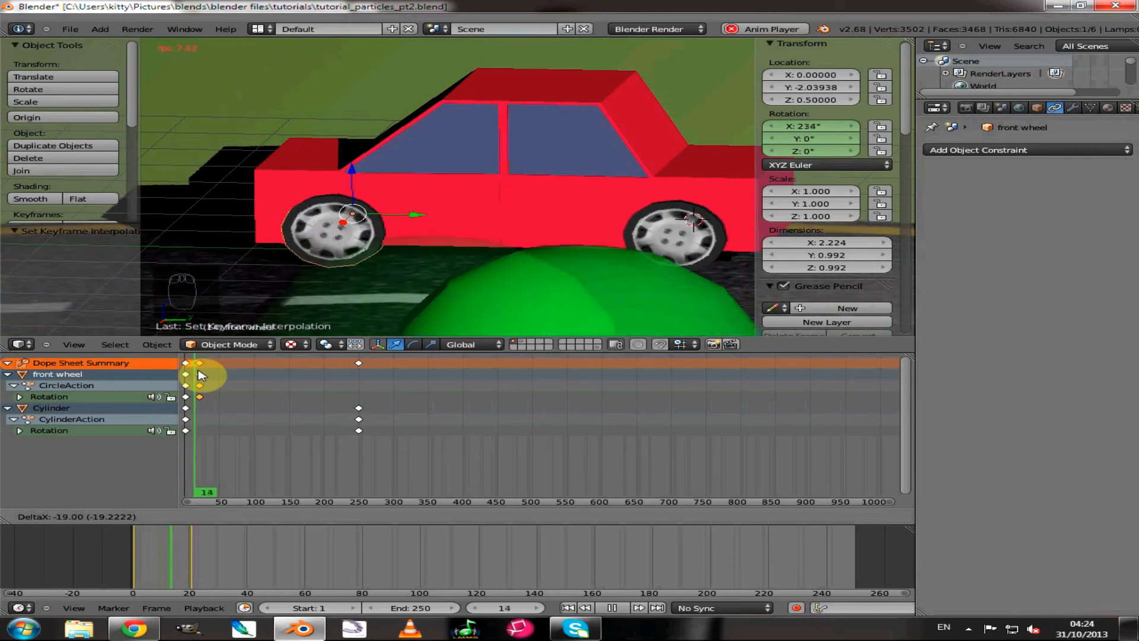
click(200, 375)
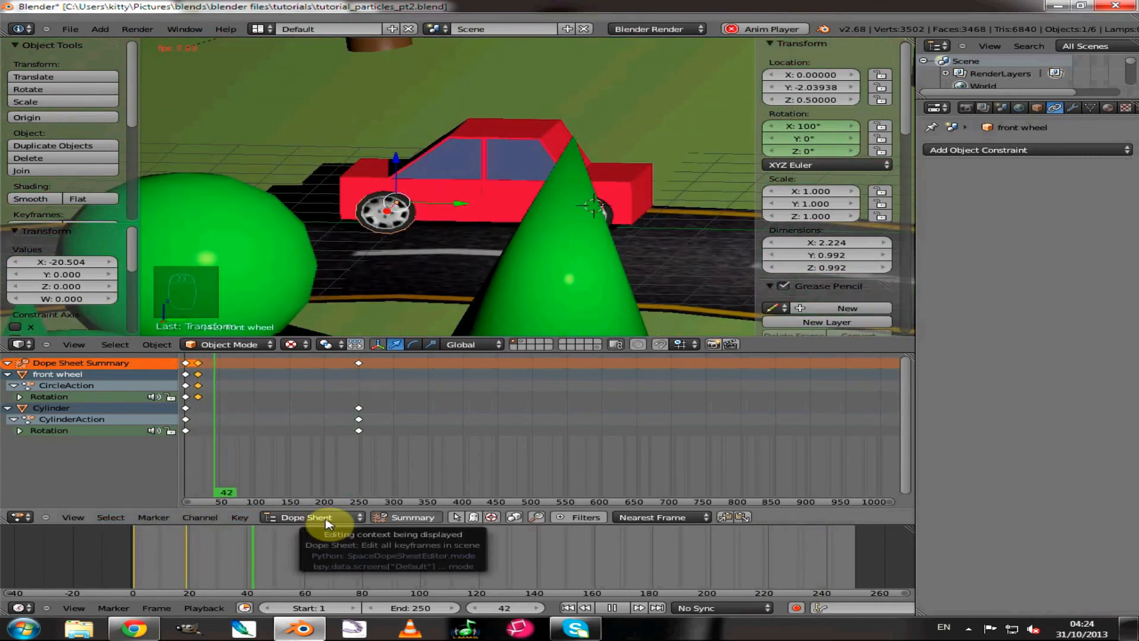
click(326, 520)
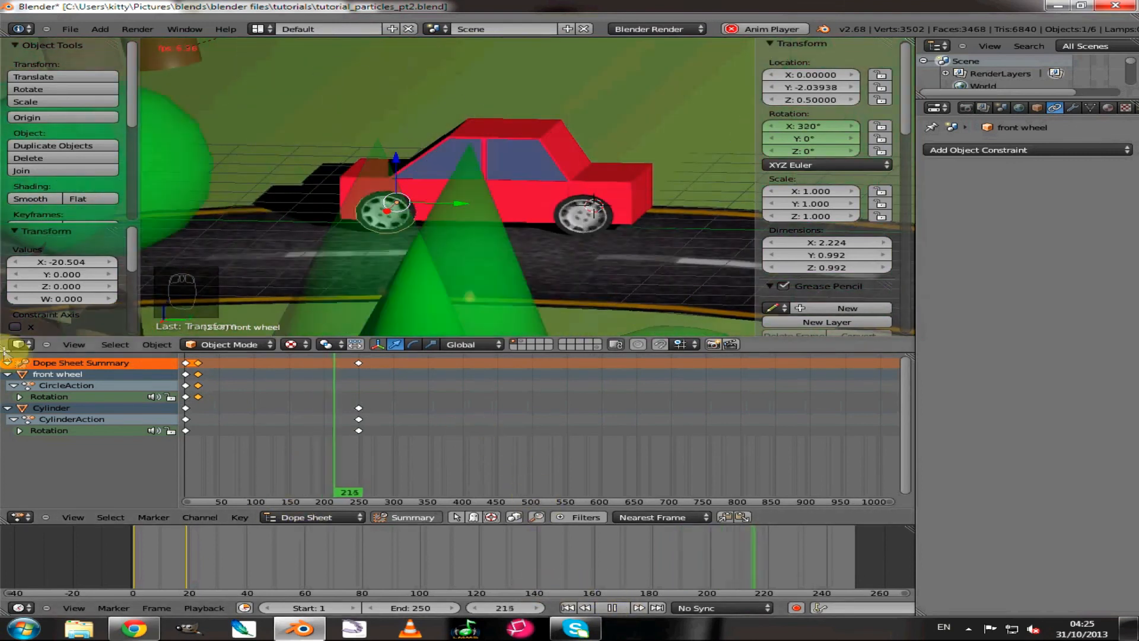
- Merge the Dope Sheet area back into the 3D view and watch the animation through the camera with the whole frame in view
drag(5, 351, 18, 376)
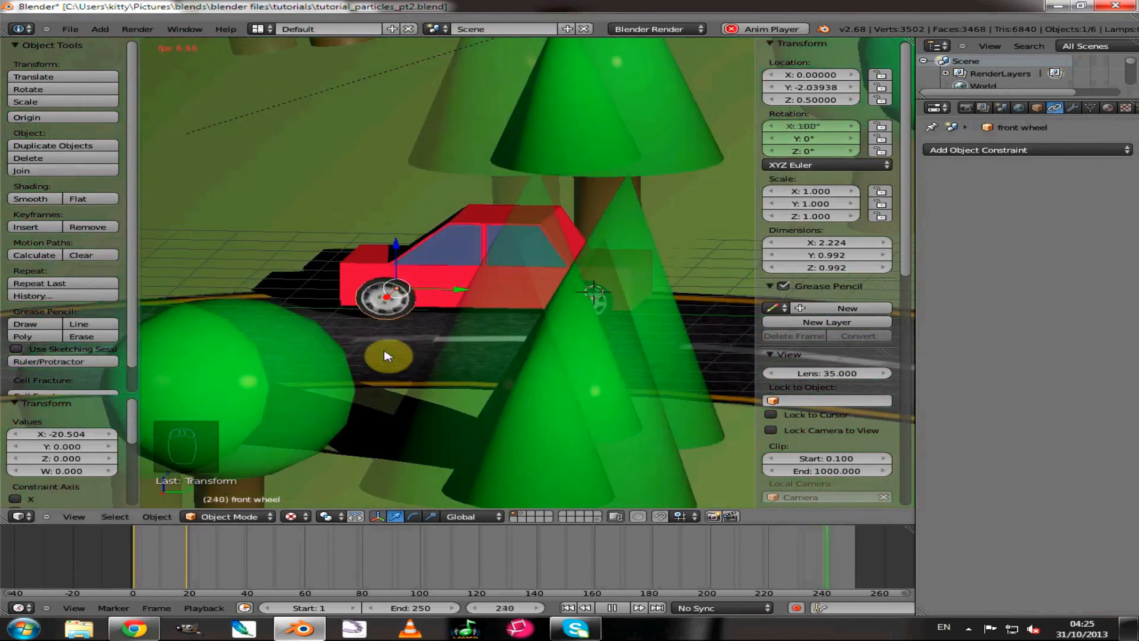
key(KP_0)
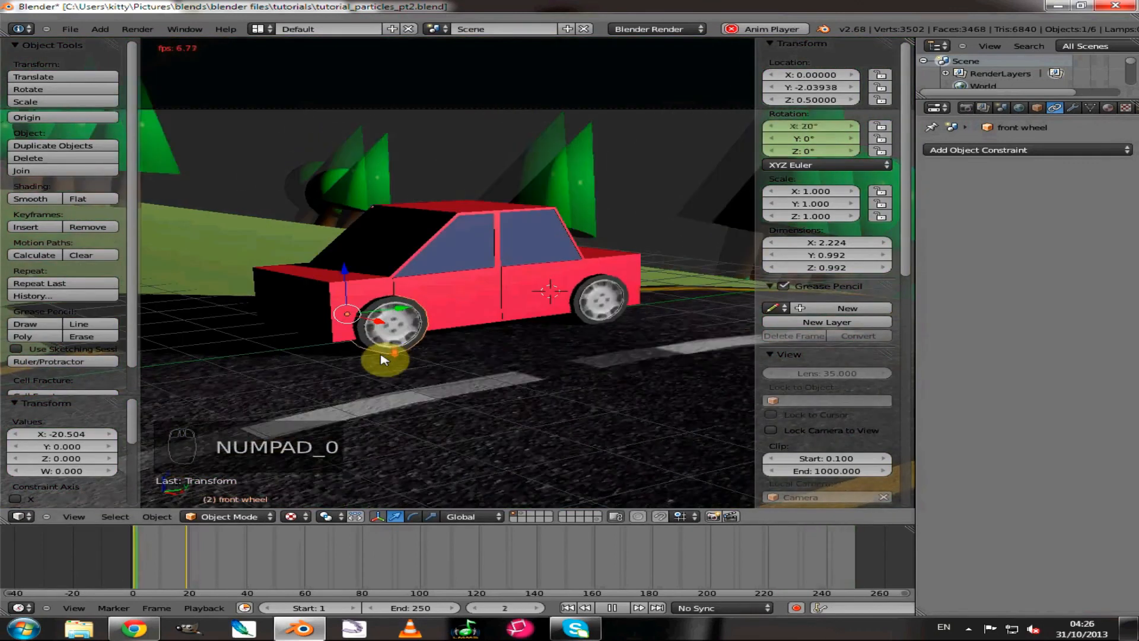
scroll(384, 359, down, 6)
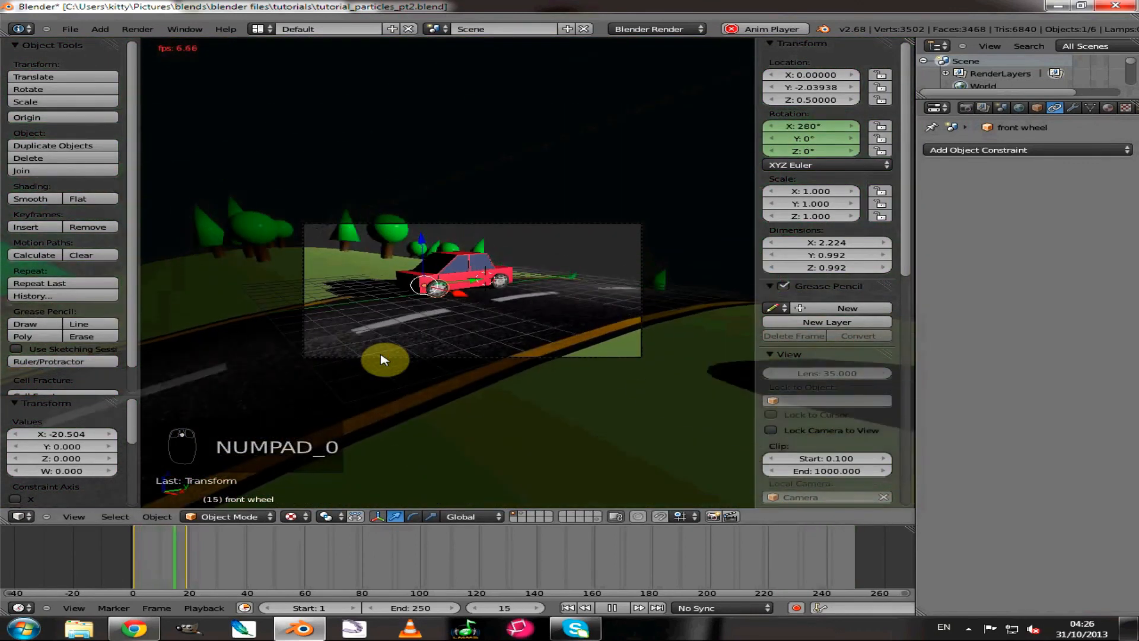
scroll(384, 359, up, 2)
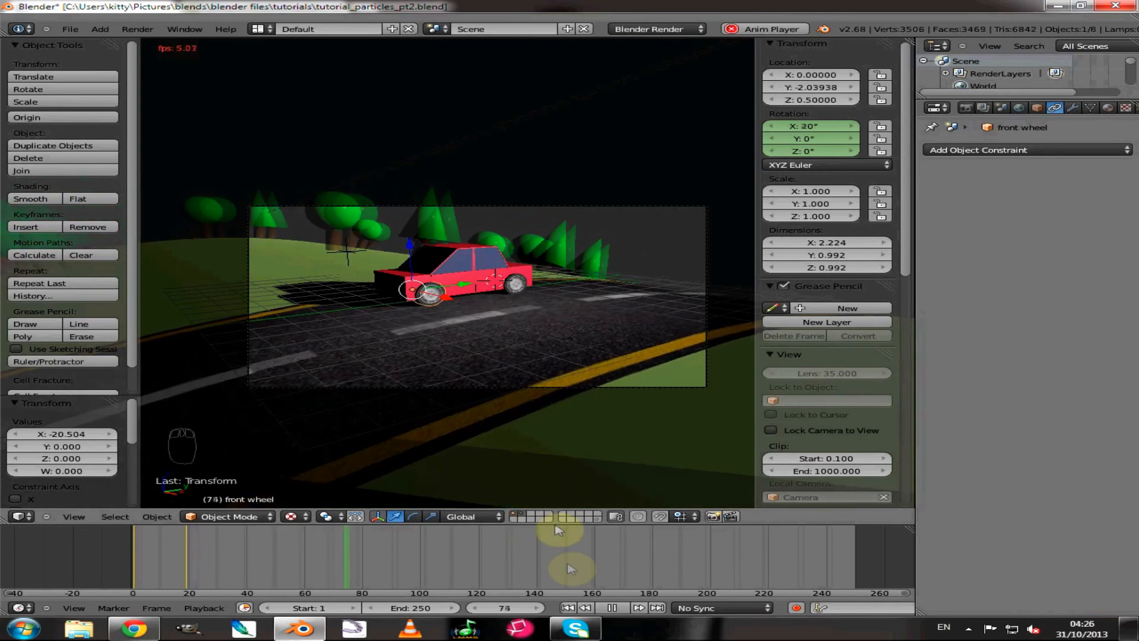
- Restart the animation from frame 1, watch the car and spinning wheels through the camera, and stop playback
click(612, 608)
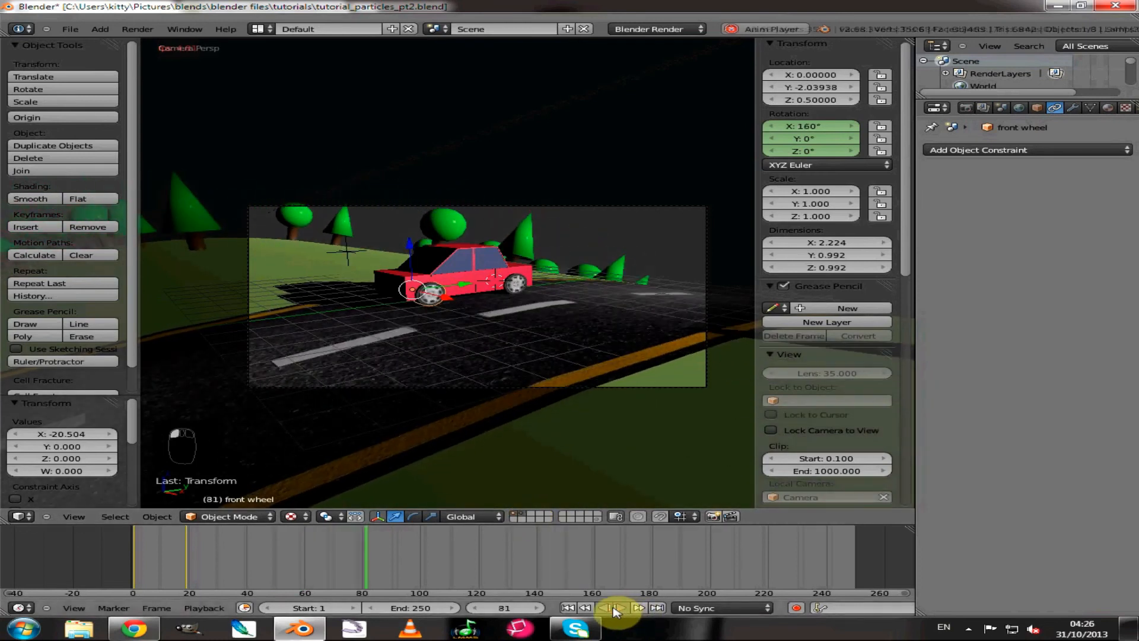
click(570, 610)
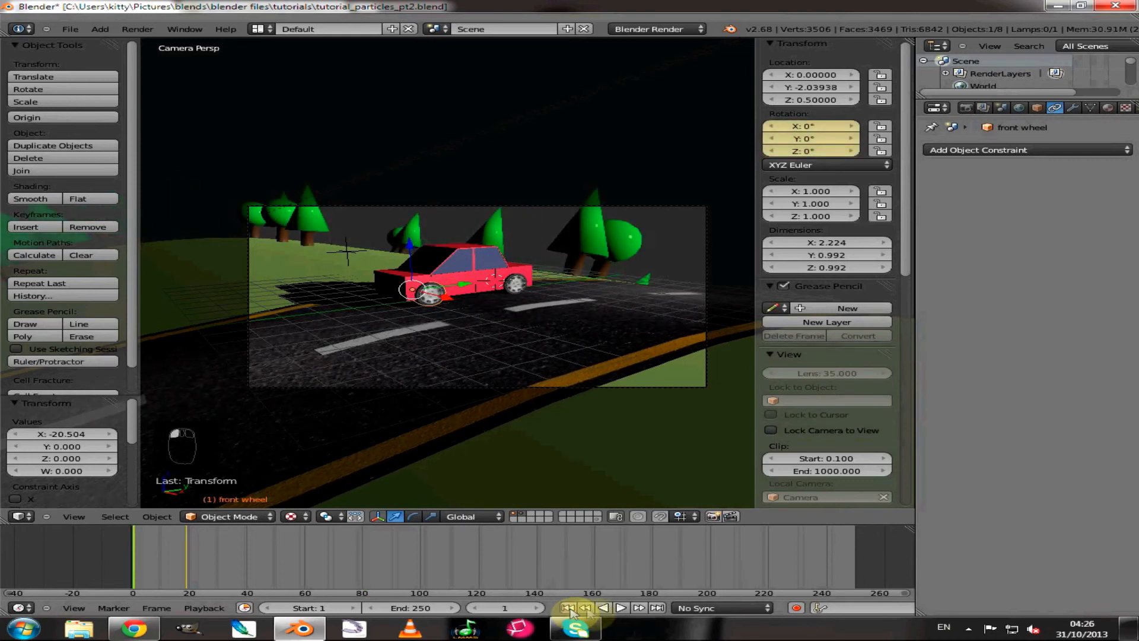
click(620, 609)
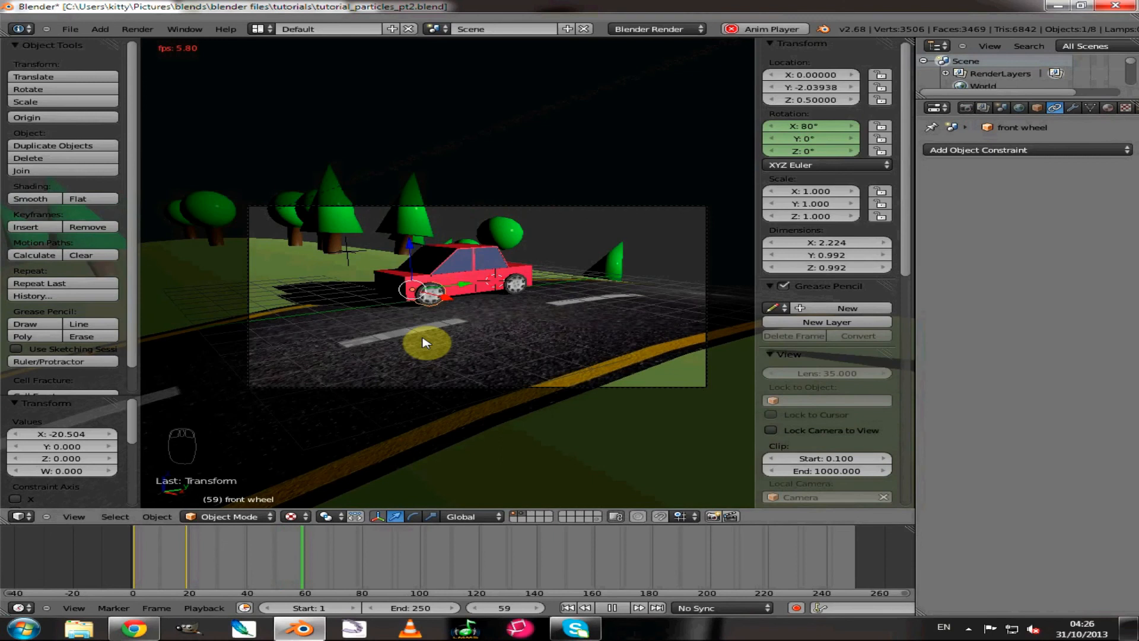
click(612, 608)
- With the animation playing outside the camera view, select the long particle emitter plane behind the car and move it about 13.55 units along Y
scroll(445, 379, down, 3)
key(KP_0)
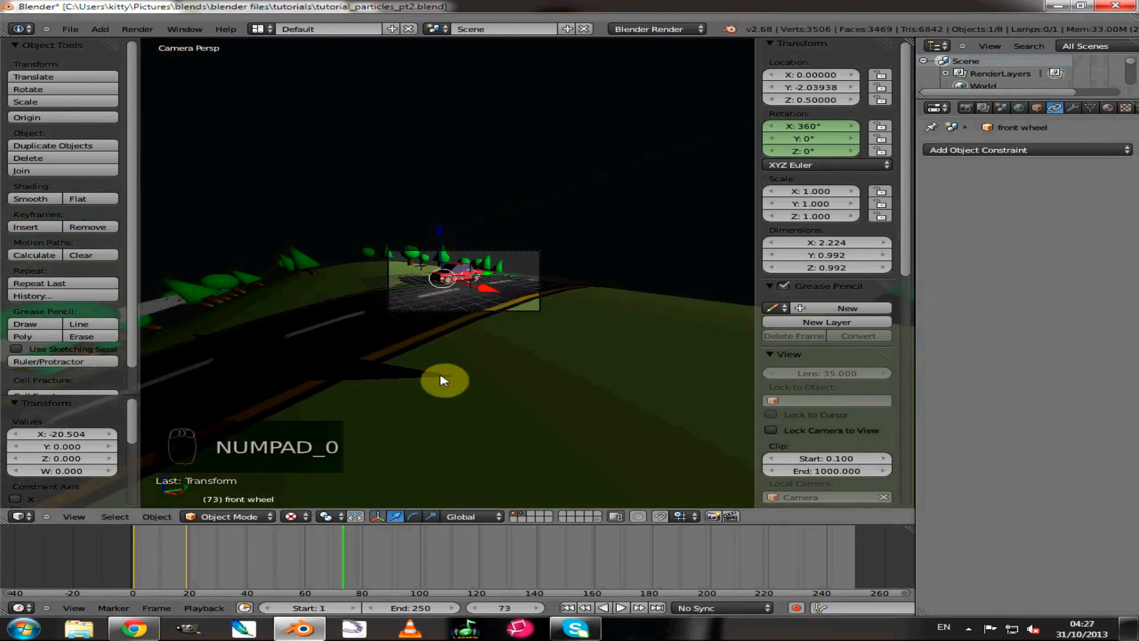
key(KP_3)
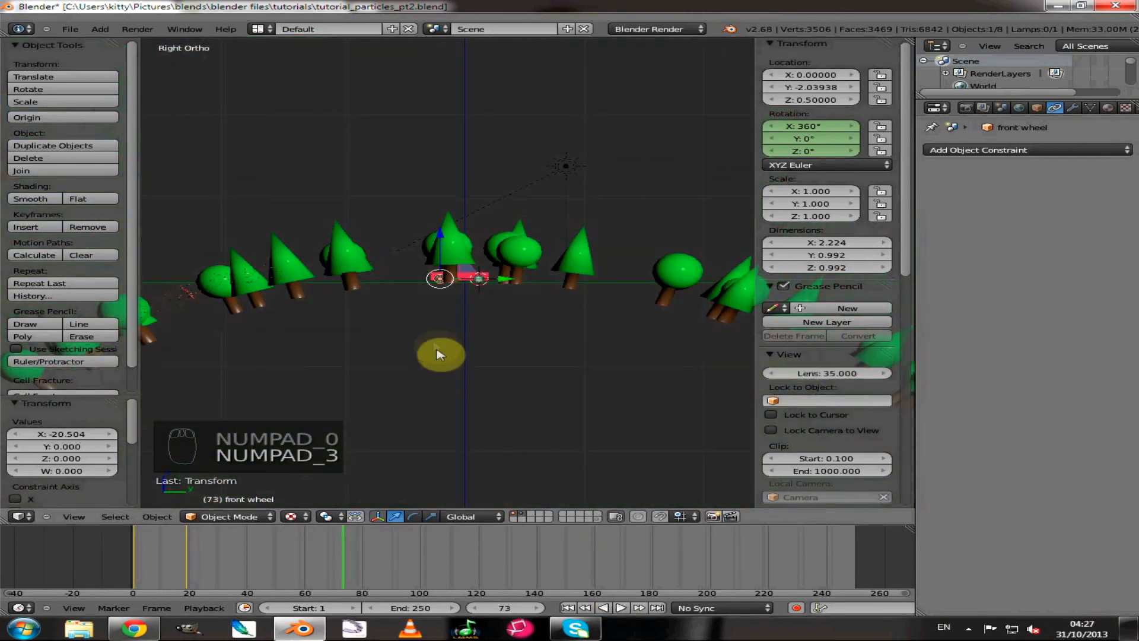
key(alt+a)
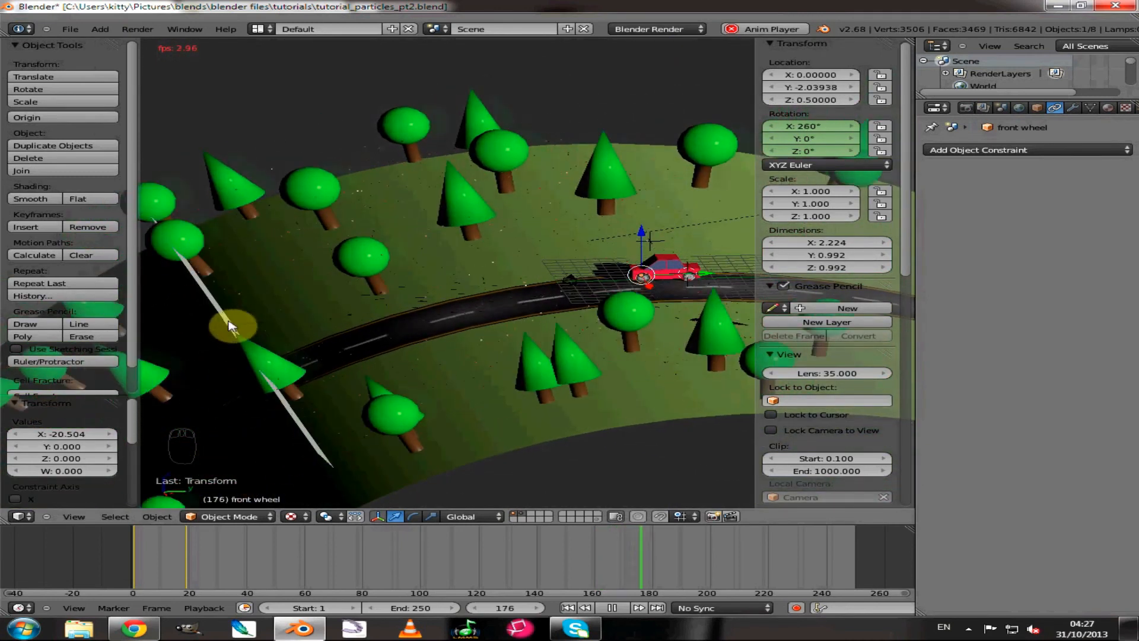
right_click(227, 327)
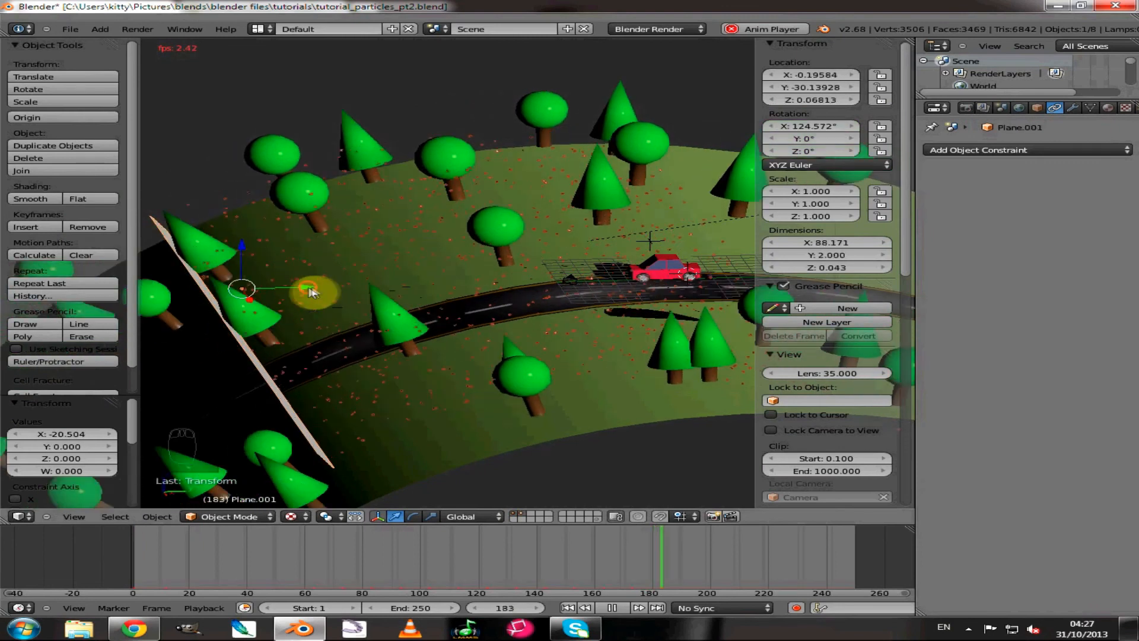
key(g)
key(y)
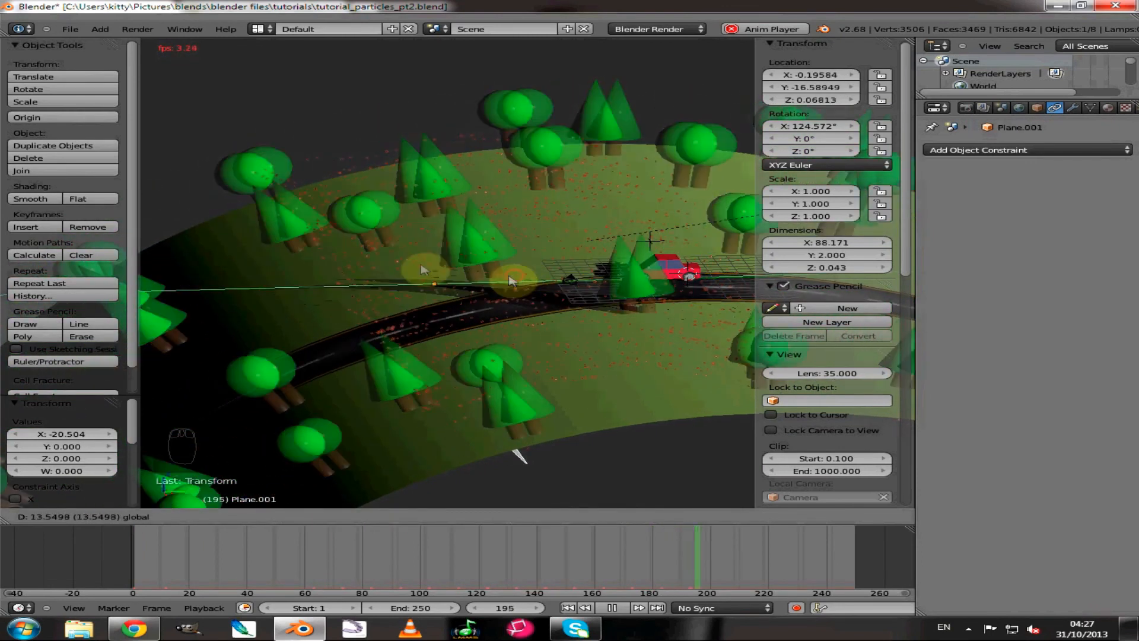
click(365, 265)
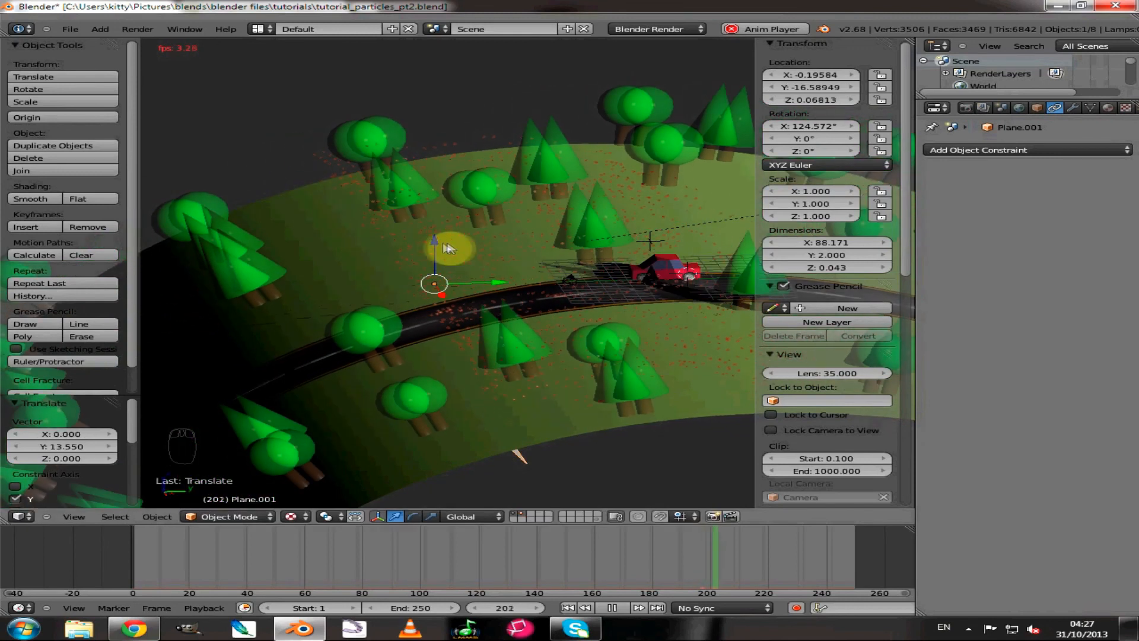
- Raise the particle emitter plane about 3.93 units along Z and stop playback
key(g)
key(z)
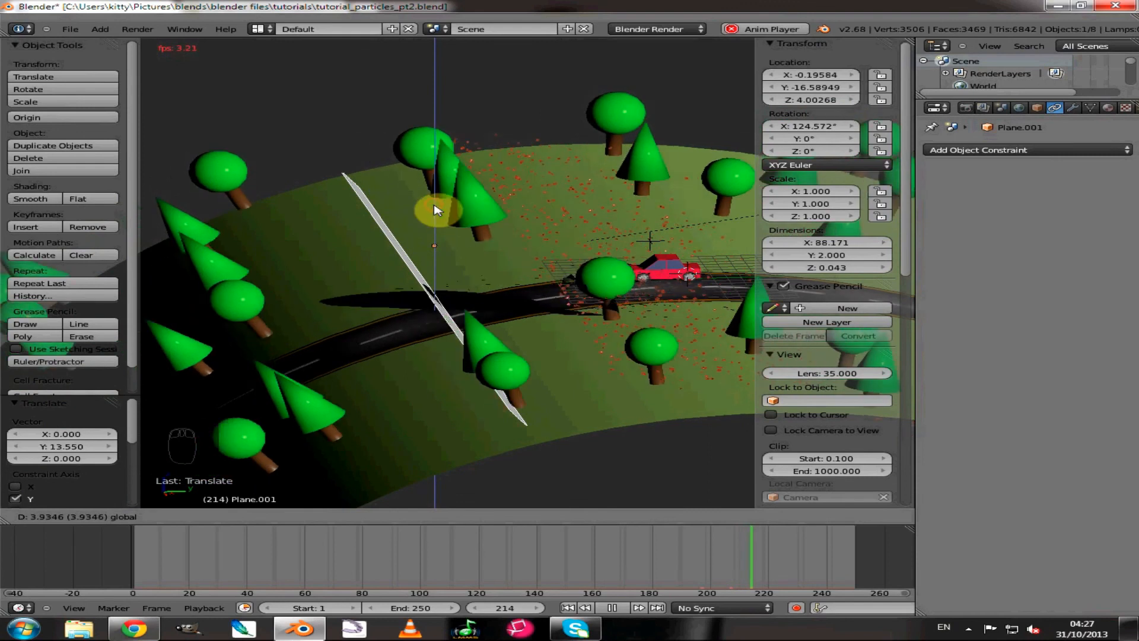
click(437, 208)
click(612, 607)
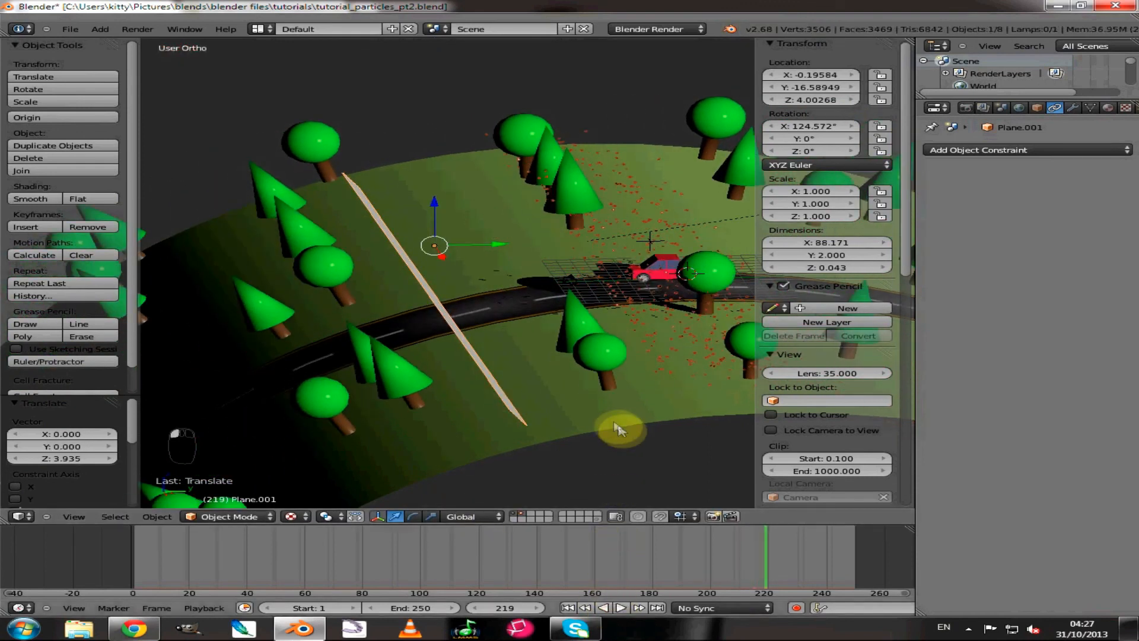
- Replay the animation from frame 1 through the camera to check the particles around the car
key(KP_0)
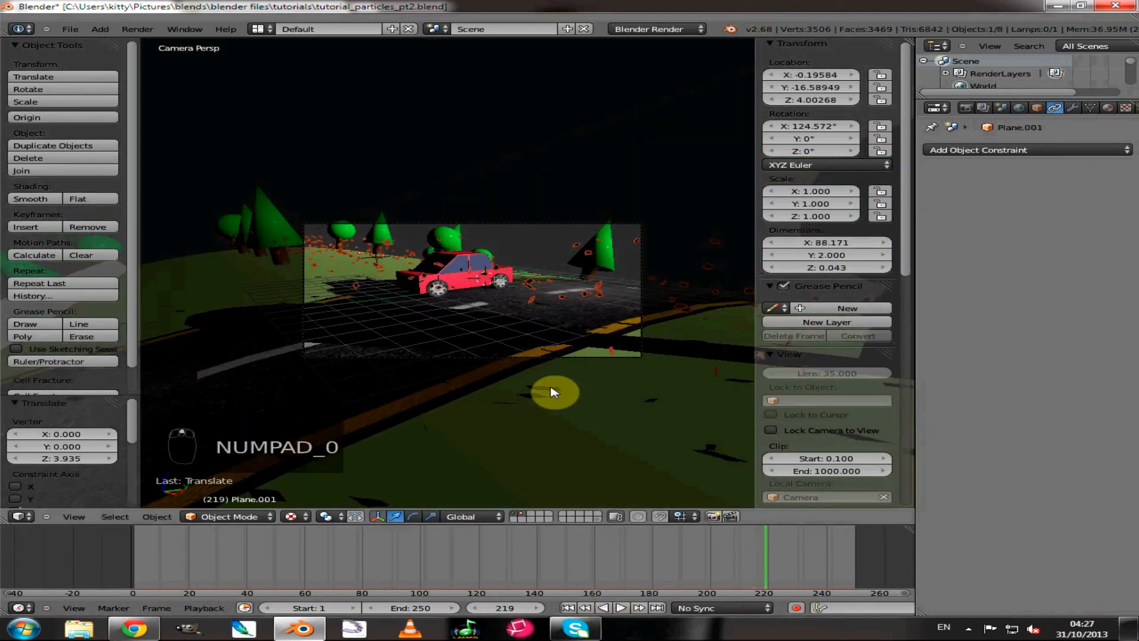
scroll(554, 392, up, 3)
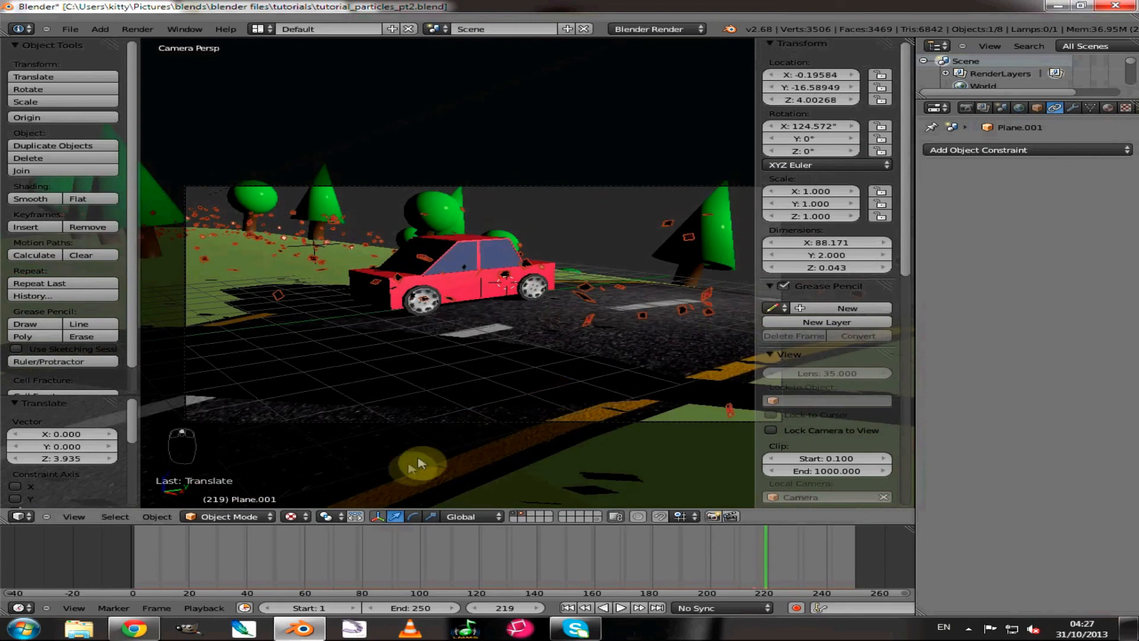
click(567, 608)
click(621, 608)
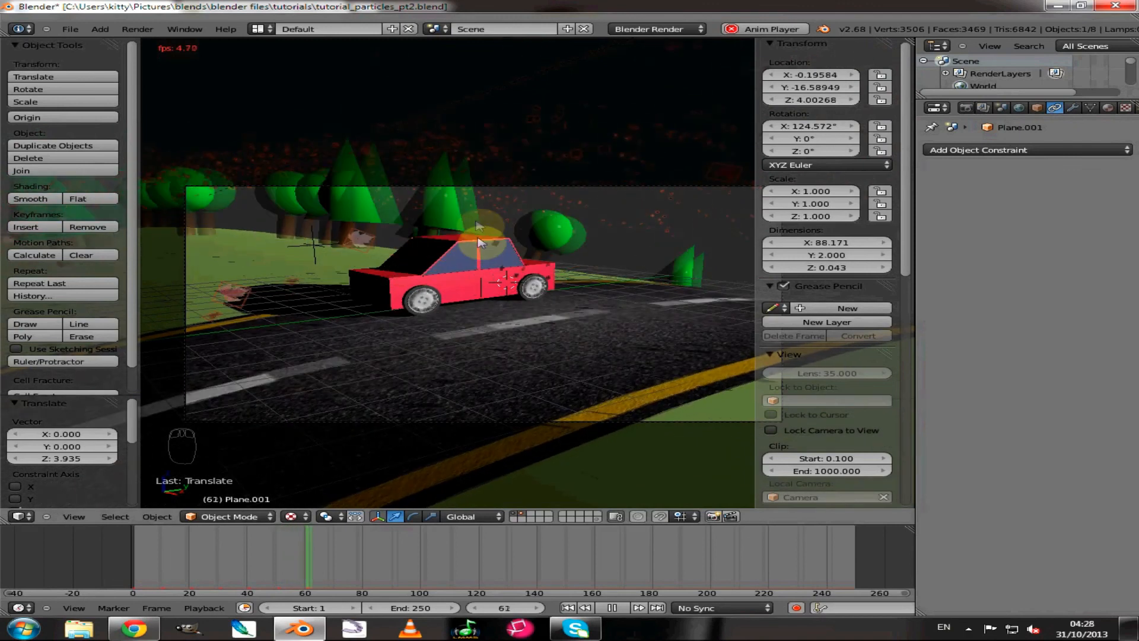
- In the right orthographic view, set the emitter plane's origin to its geometry and rotate it about -16.8° around the X axis
key(KP_Decimal)
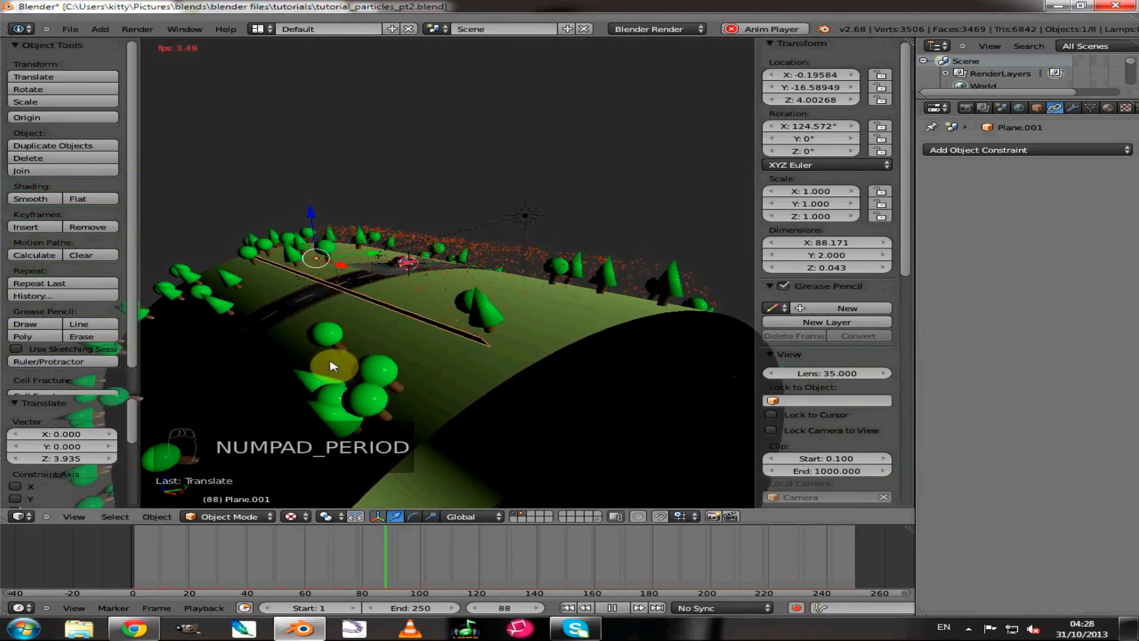
key(KP_3)
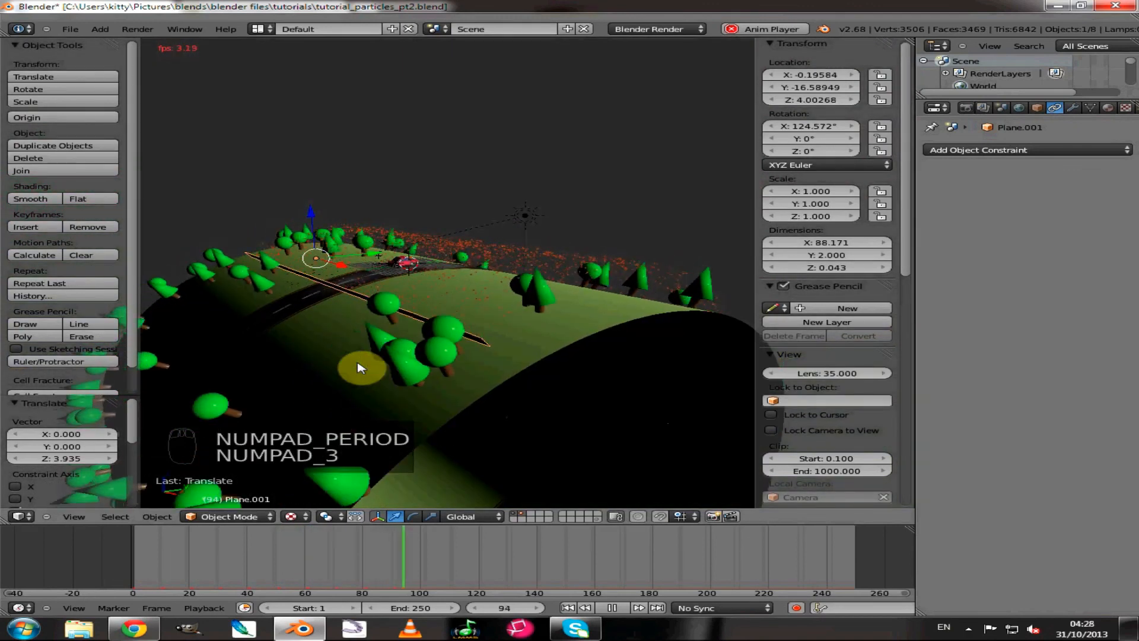
key(KP_5)
scroll(413, 367, up, 6)
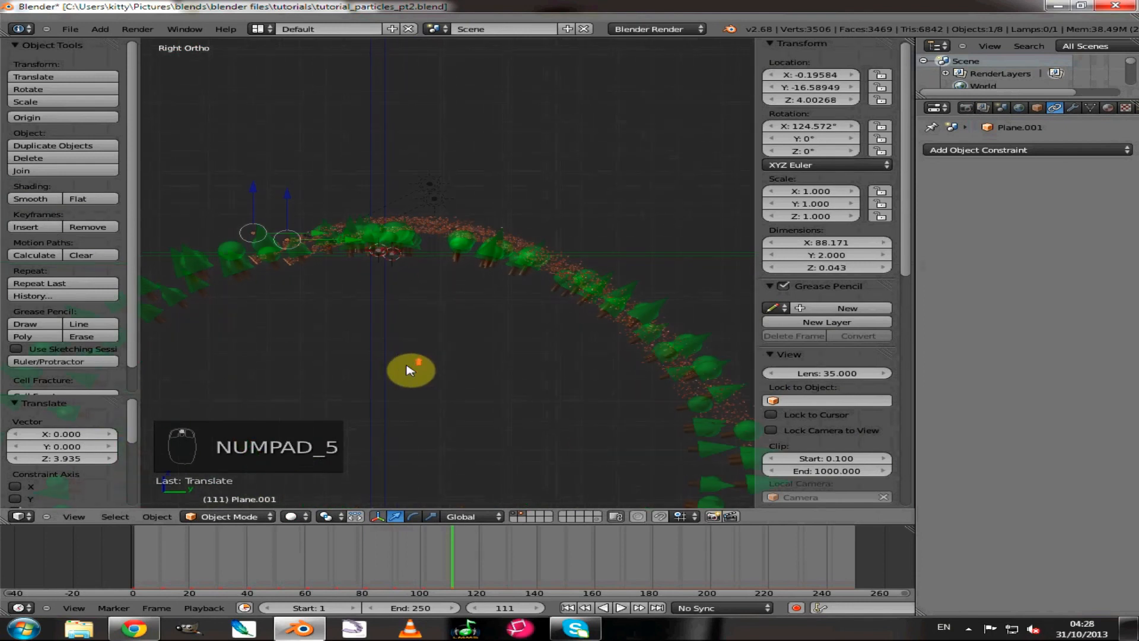
scroll(410, 369, up, 2)
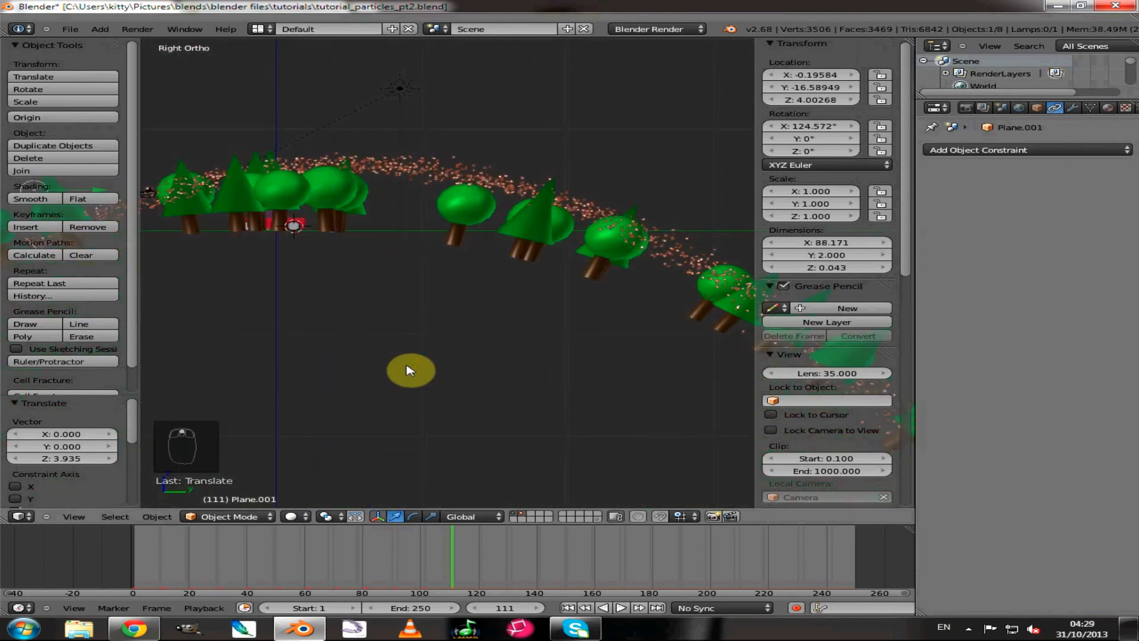
shift+middle_drag(342, 351, 480, 372)
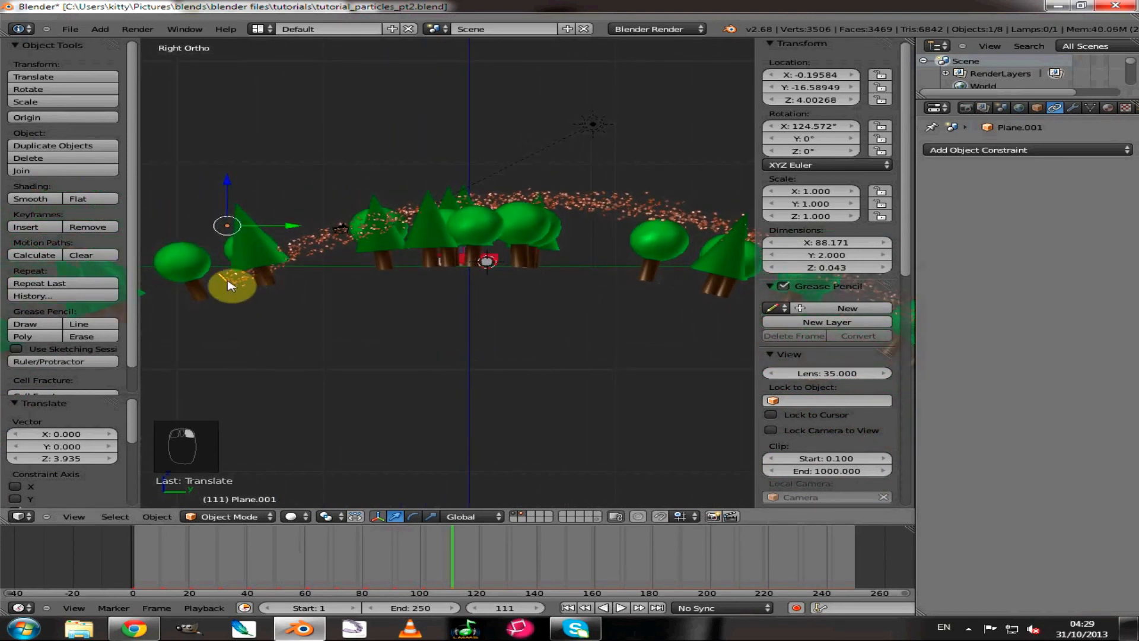
key(r)
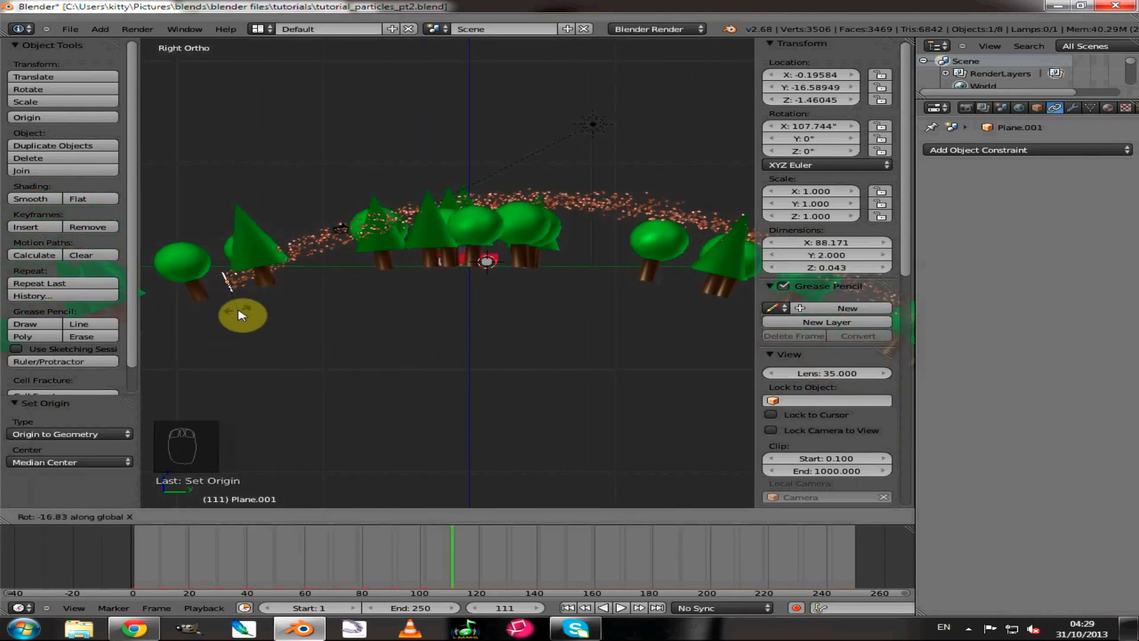
click(242, 315)
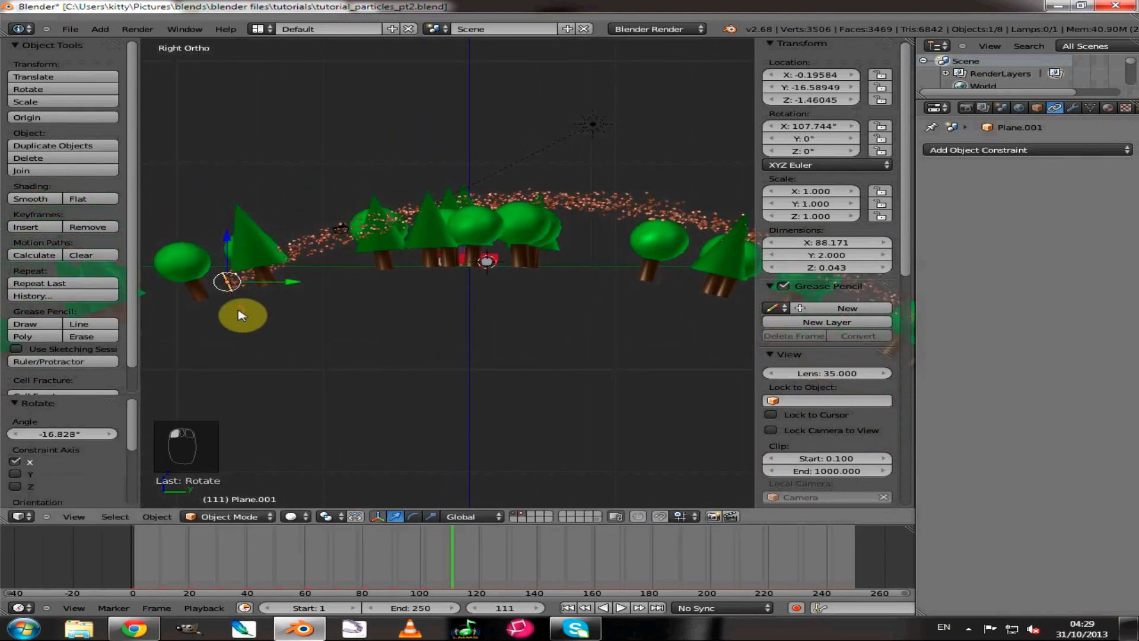
- Replay the animation from the first frame, checking the particle stream from the side and through the camera
click(568, 608)
click(620, 607)
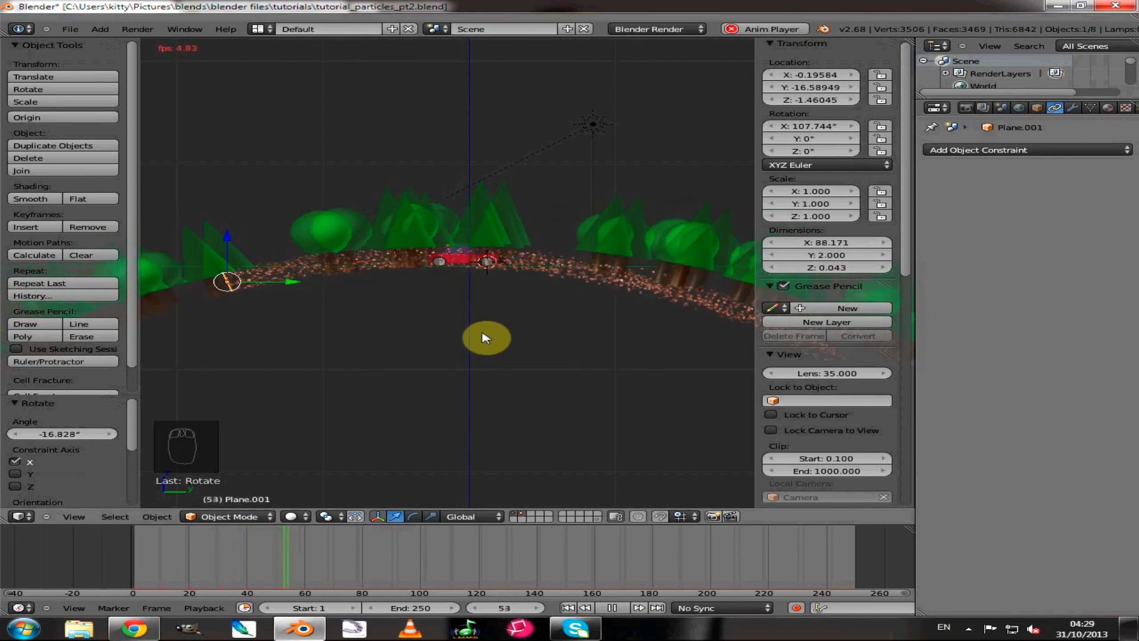
key(KP_0)
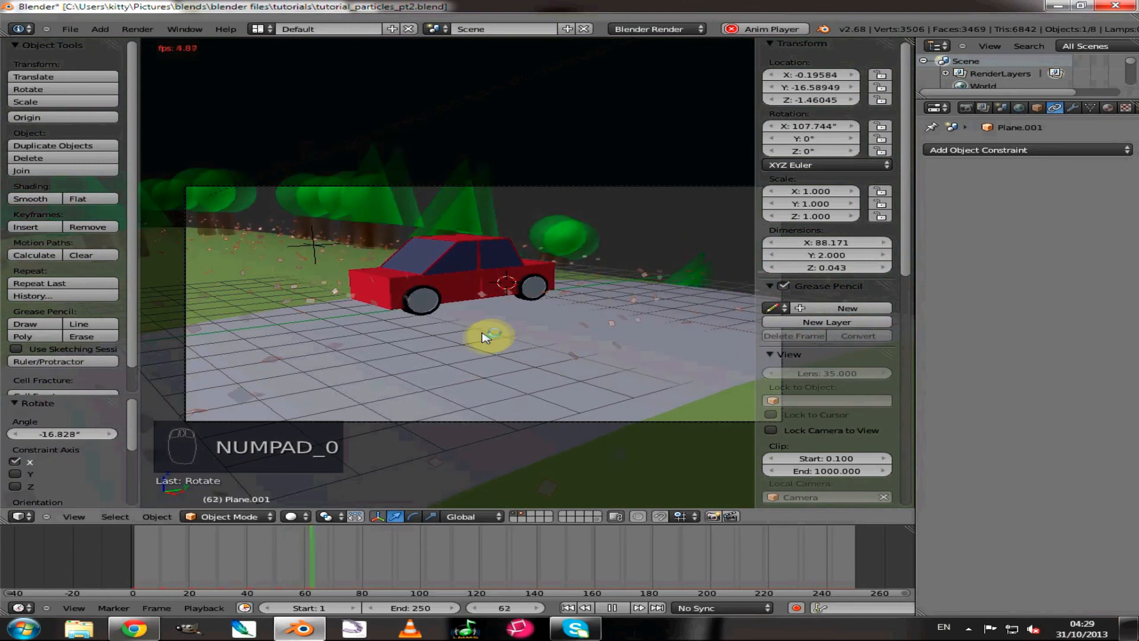